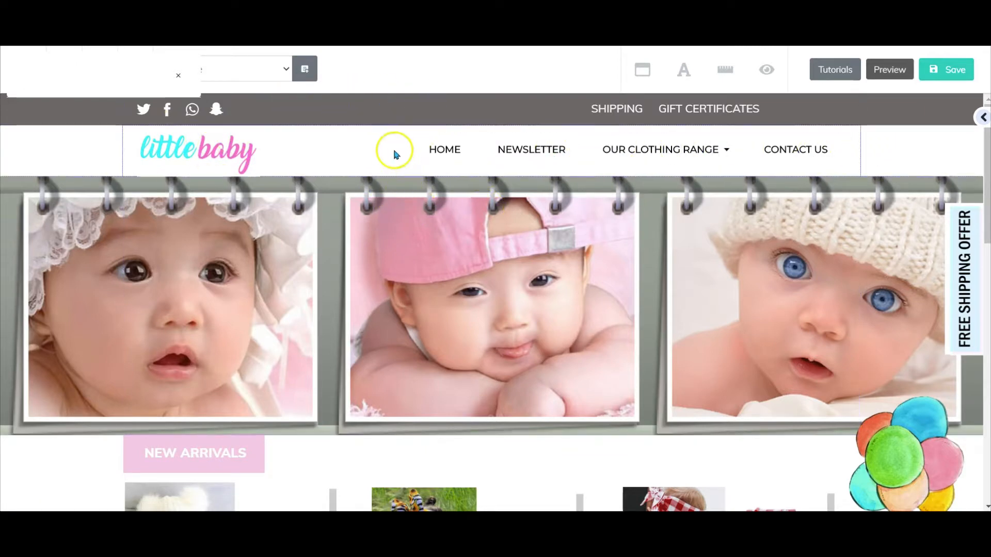
Look through the baby store's home page and its Baby Clothes page, examining the product panels.
mouse_move(591, 155)
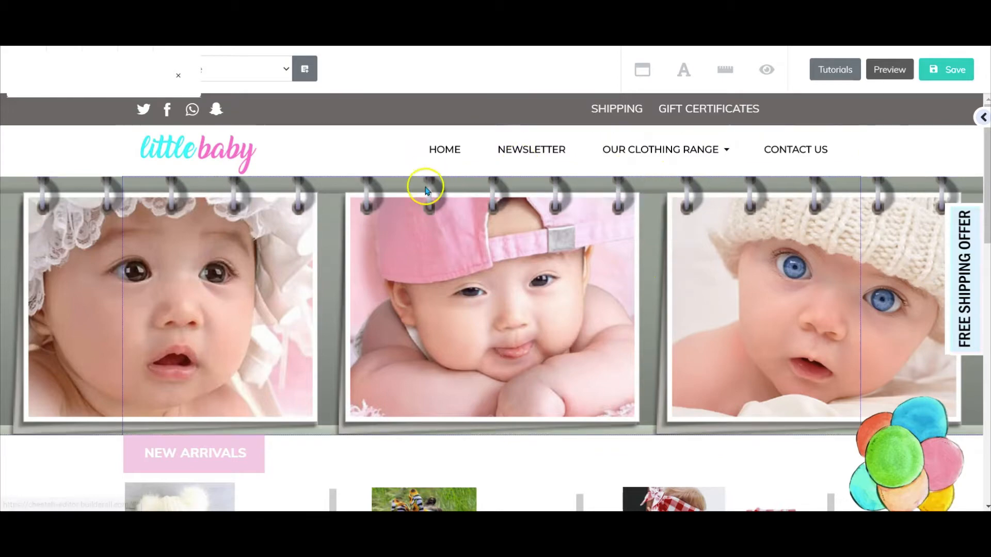
scroll(427, 189, "down", 4)
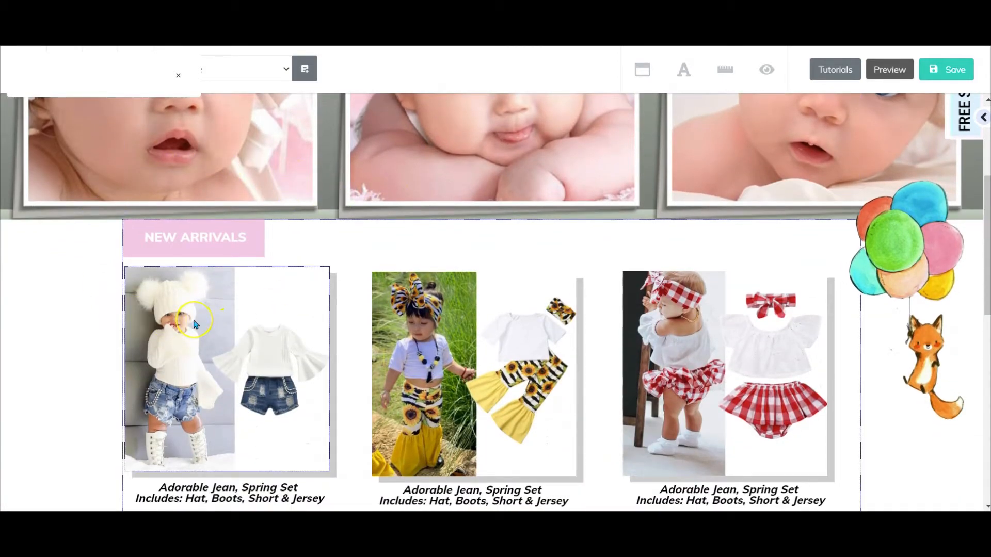
scroll(195, 322, "down", 4)
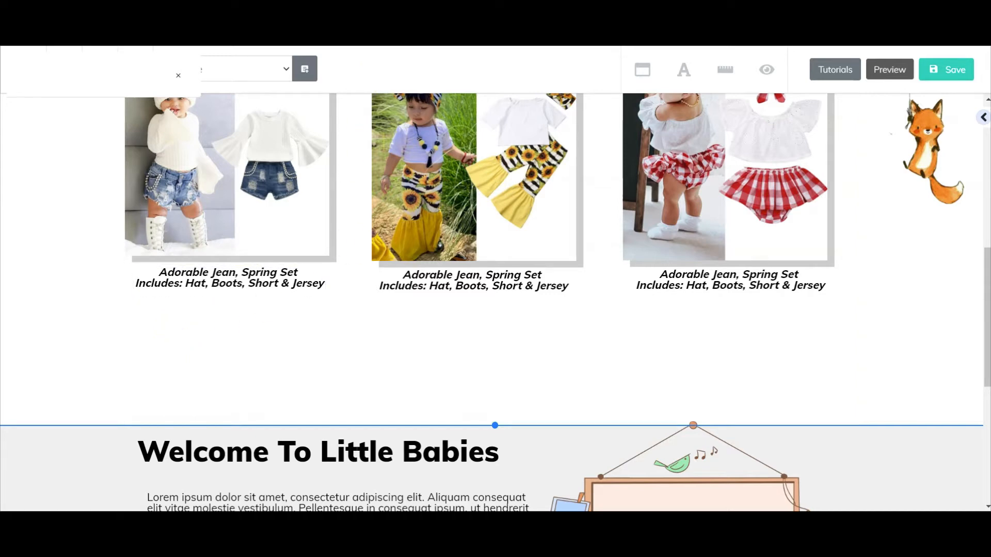
left_click(413, 10)
scroll(601, 259, "down", 3)
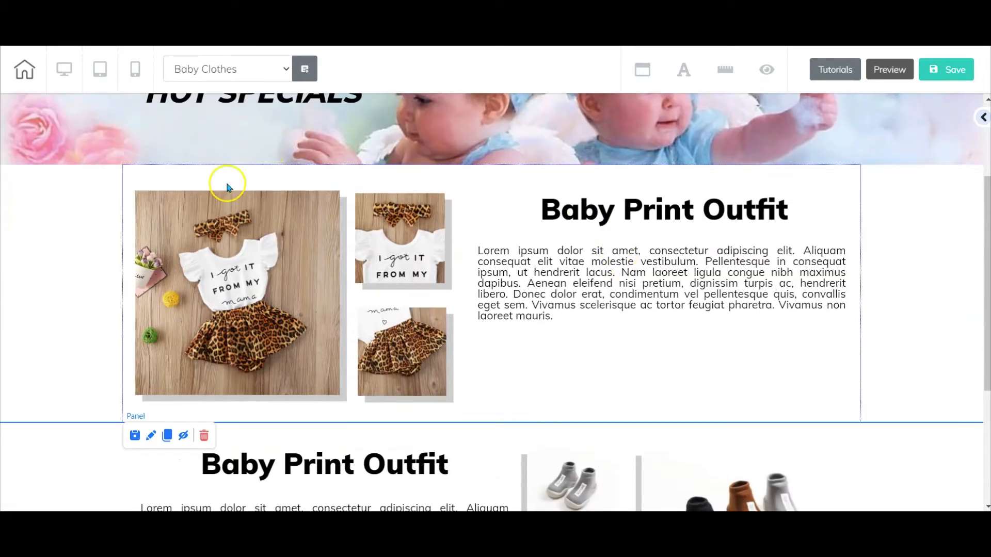
scroll(666, 333, "down", 4)
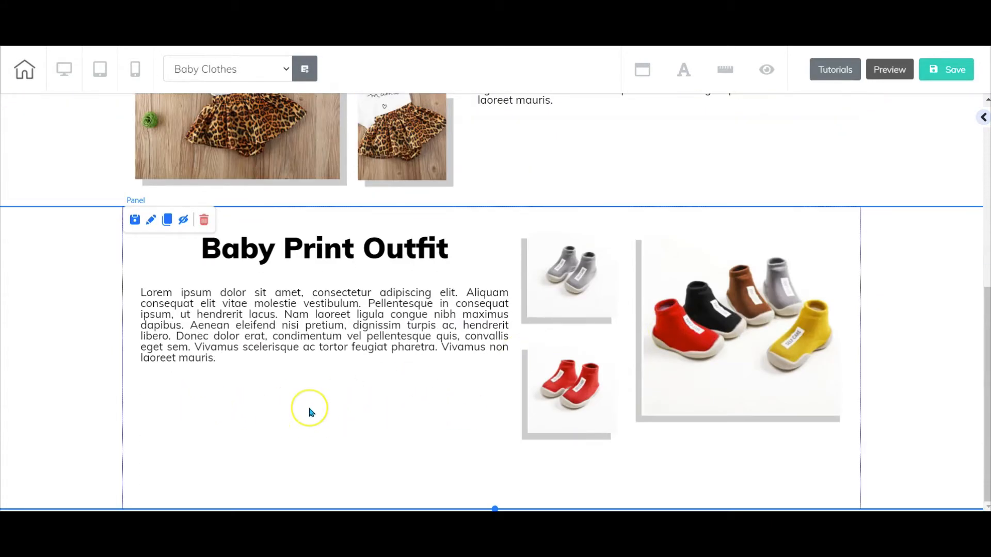
scroll(309, 412, "up", 6)
scroll(310, 412, "up", 1)
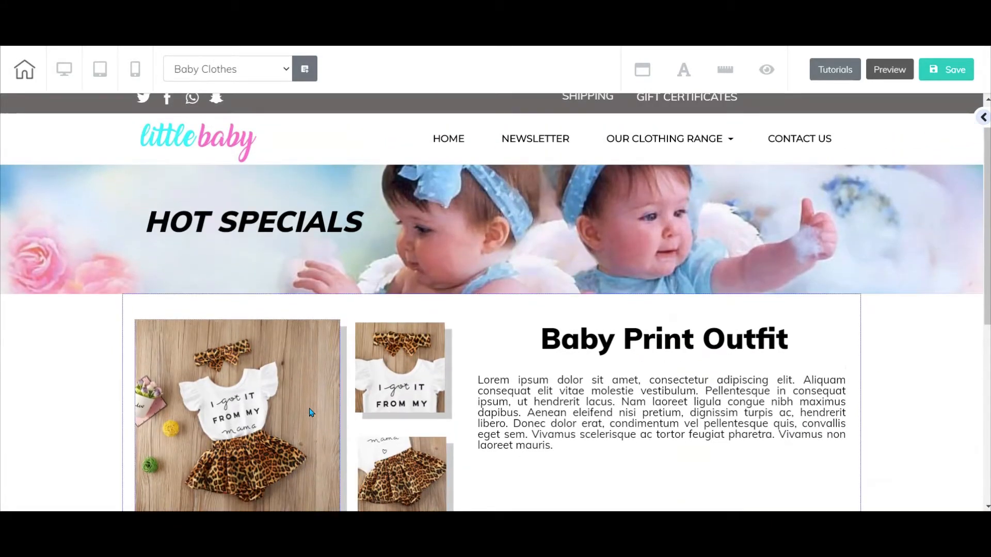
left_click(536, 257)
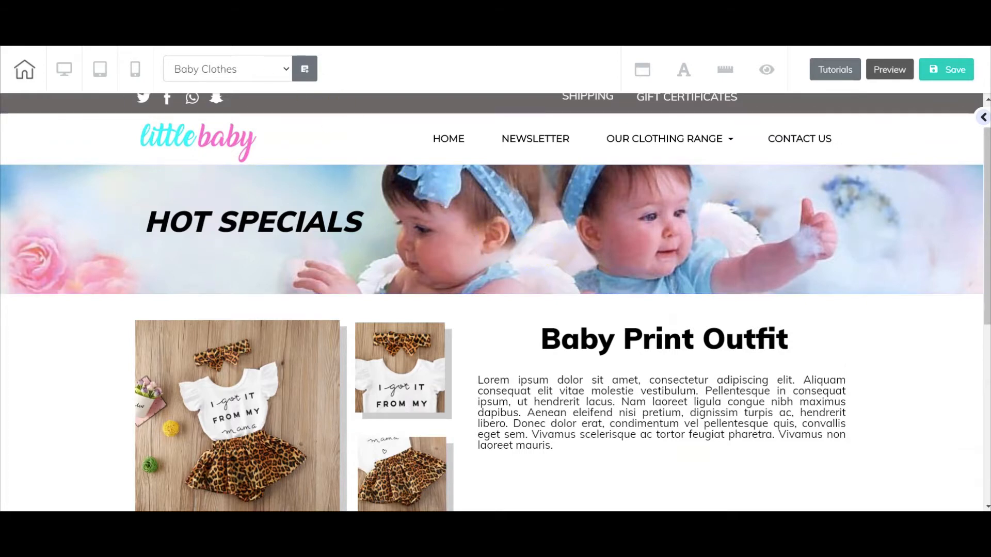
scroll(365, 202, "down", 15)
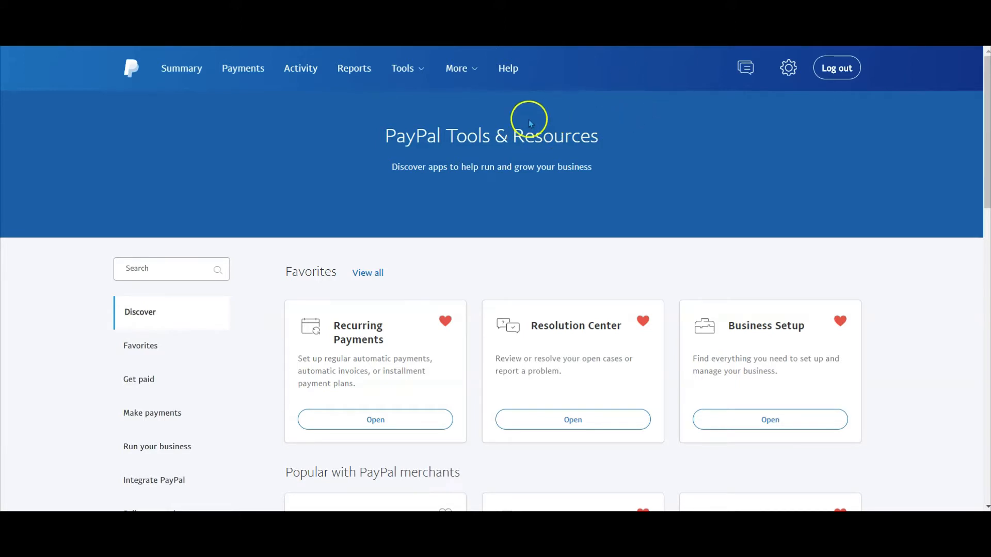
Open the PayPal buttons tool from PayPal's complete list of merchant tools.
left_click(408, 67)
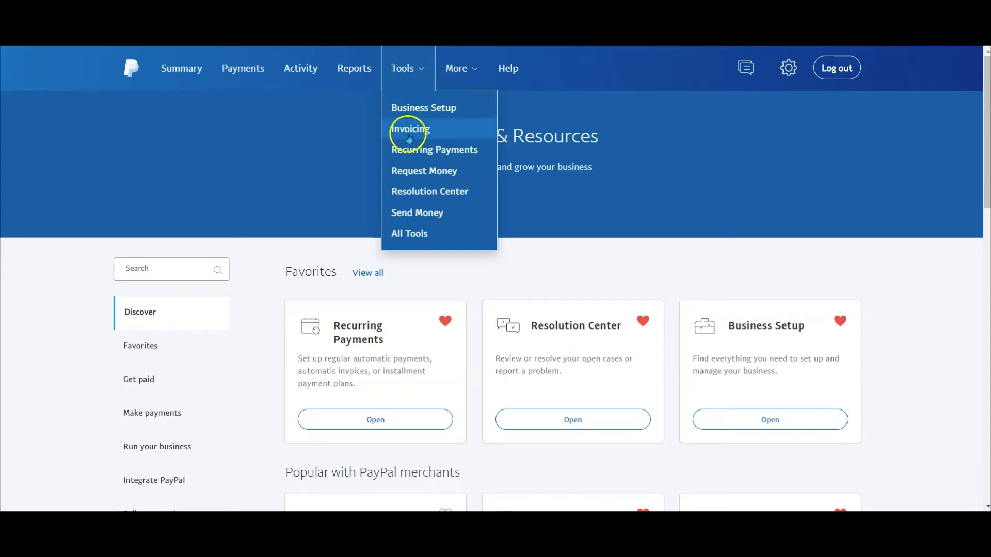
left_click(427, 235)
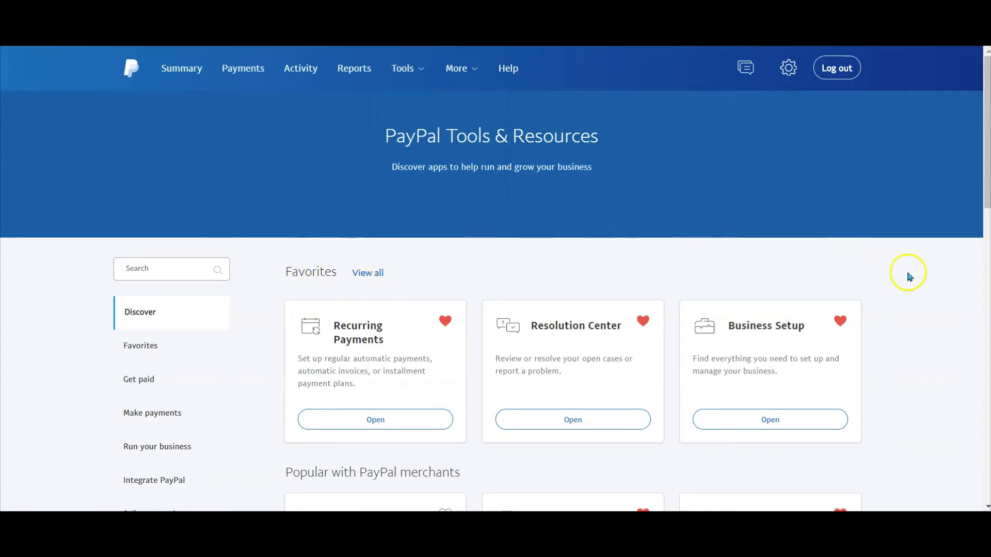
scroll(913, 281, "down", 1)
scroll(913, 282, "down", 5)
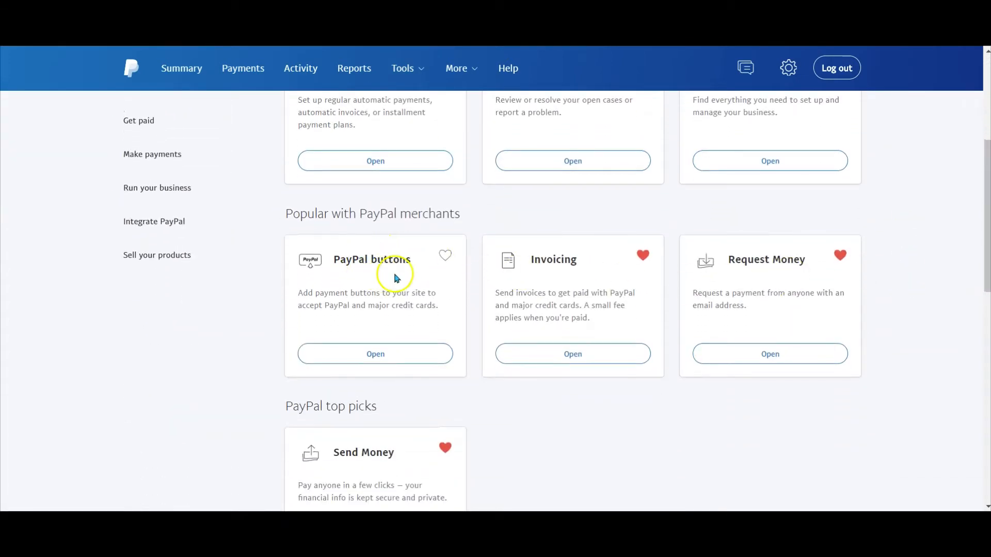
left_click(393, 351)
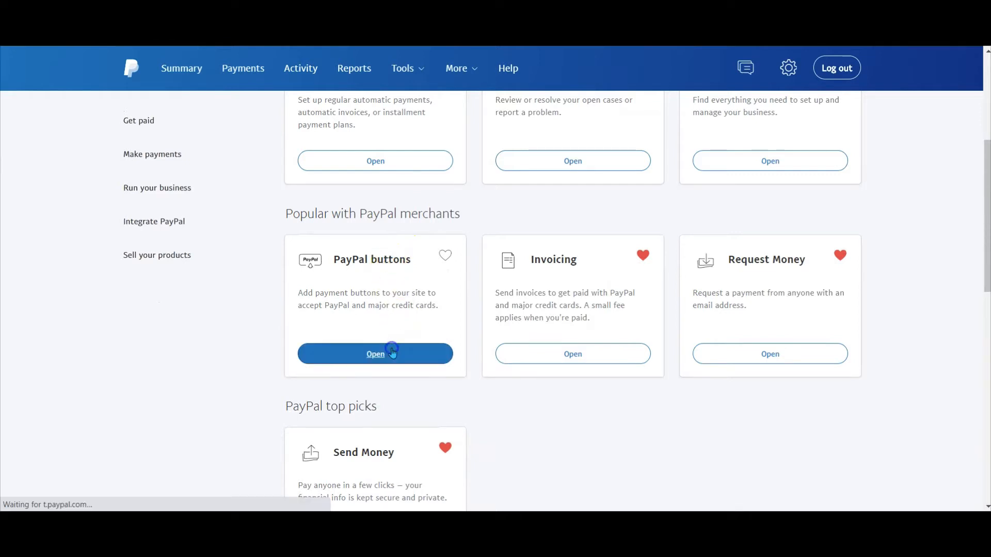
left_click(411, 354)
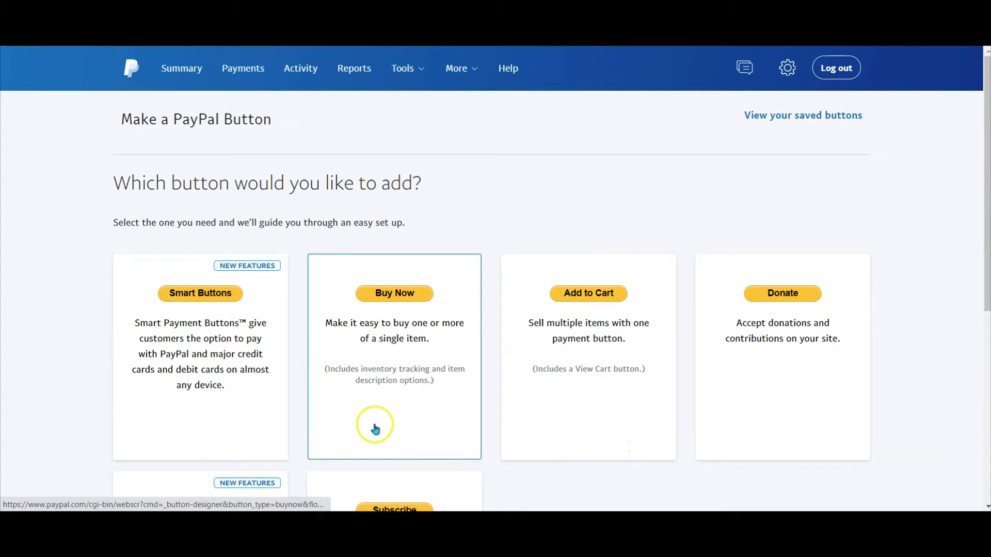
Start creating an Add to Cart button and keep Shopping cart as its button type.
scroll(385, 423, "down", 2)
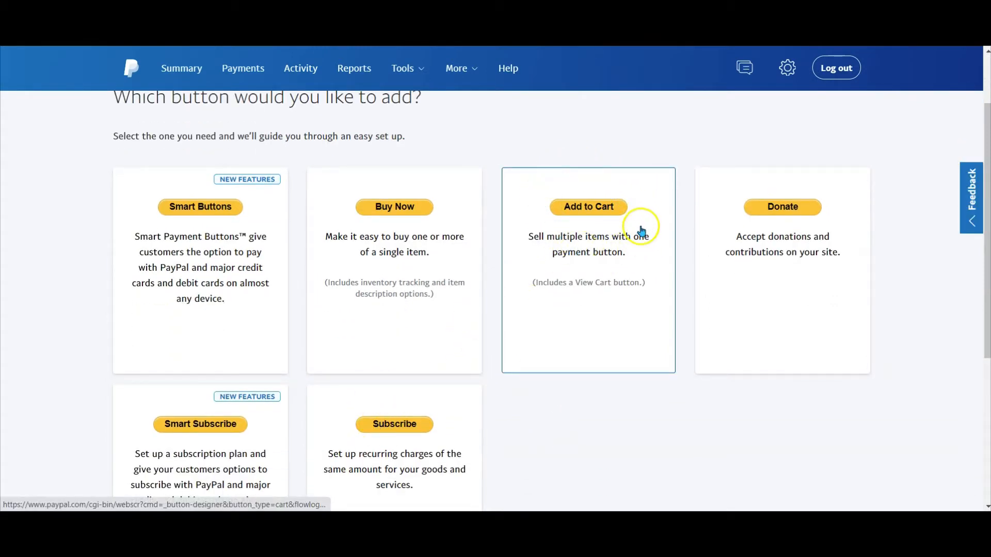
left_click(593, 208)
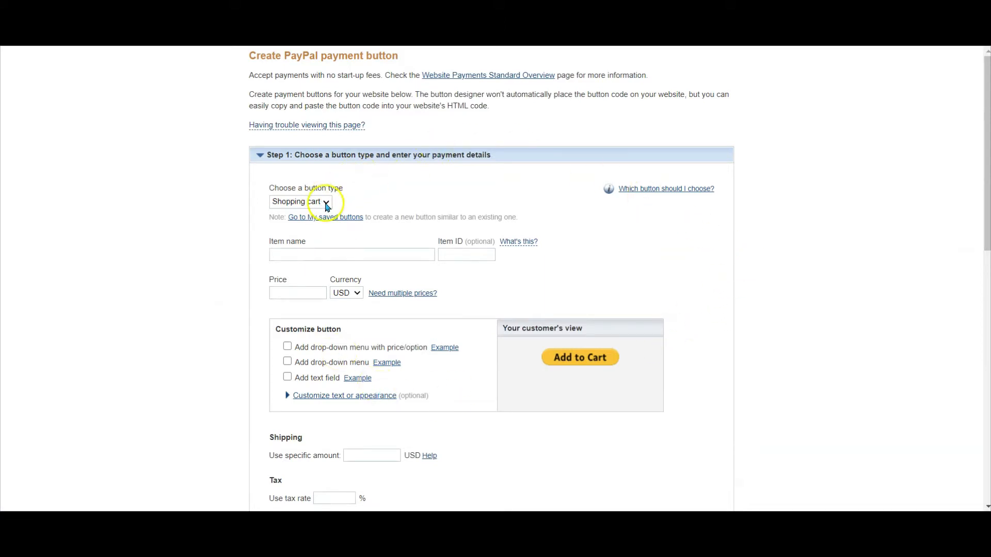
left_click(327, 203)
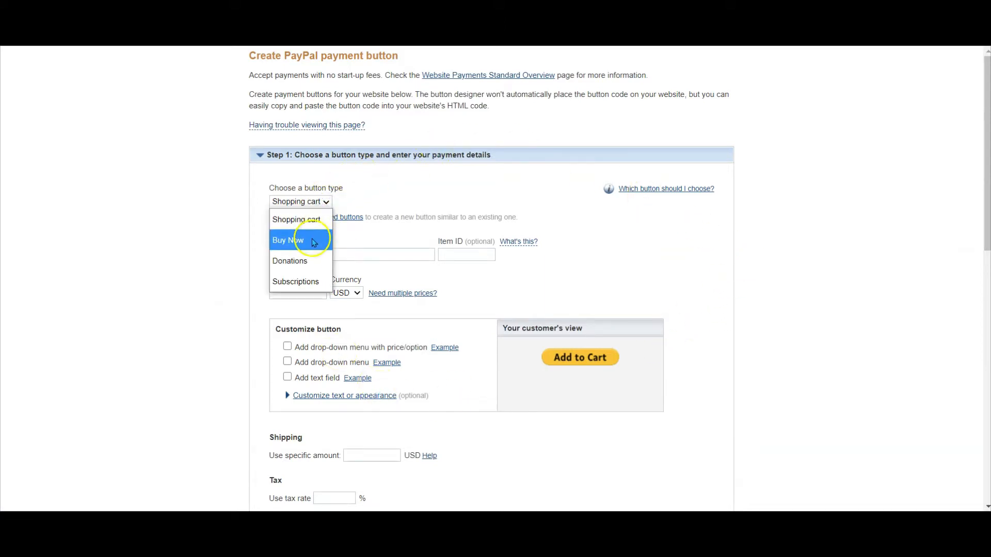
left_click(297, 219)
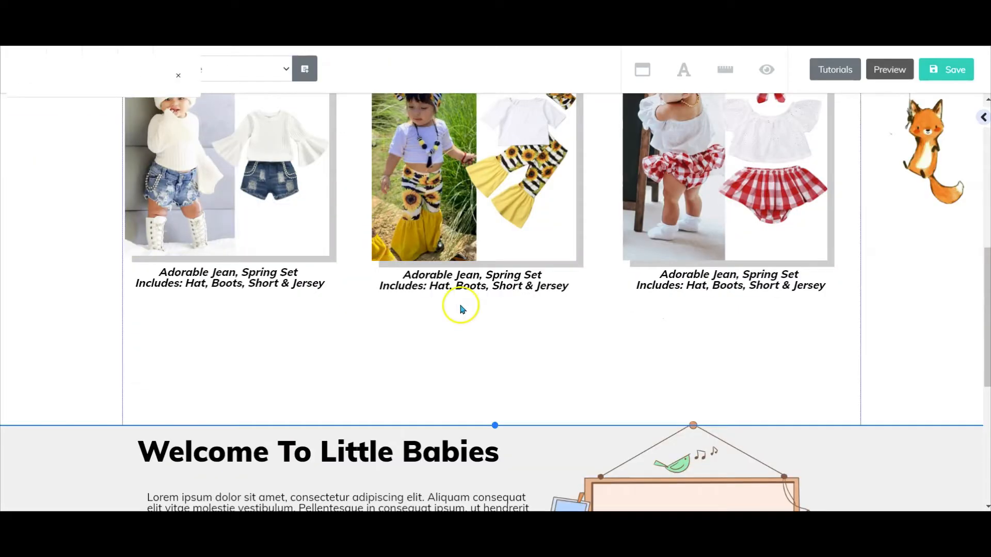
Name the button's item "Item 1" and set its price to 5.00 USD.
scroll(460, 307, "up", 3)
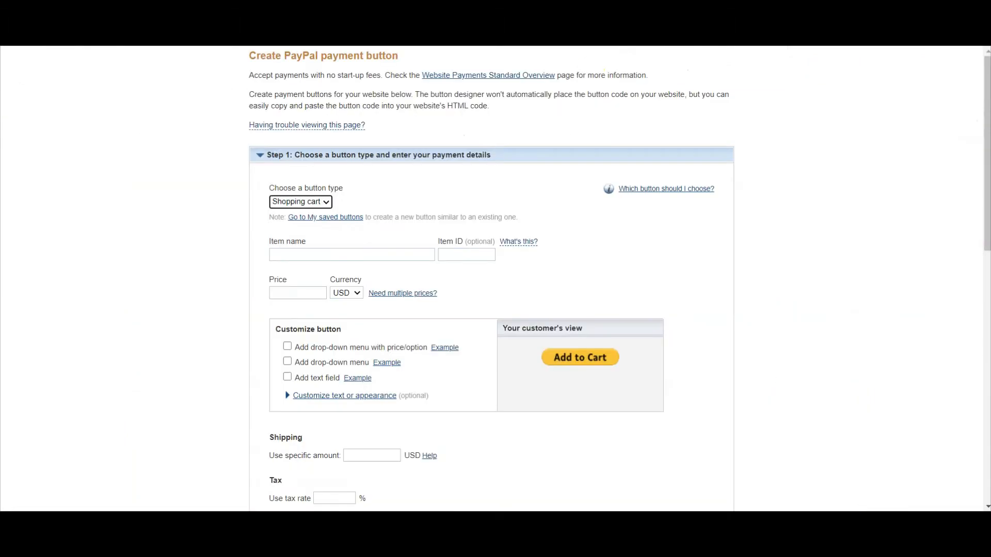
left_click(342, 253)
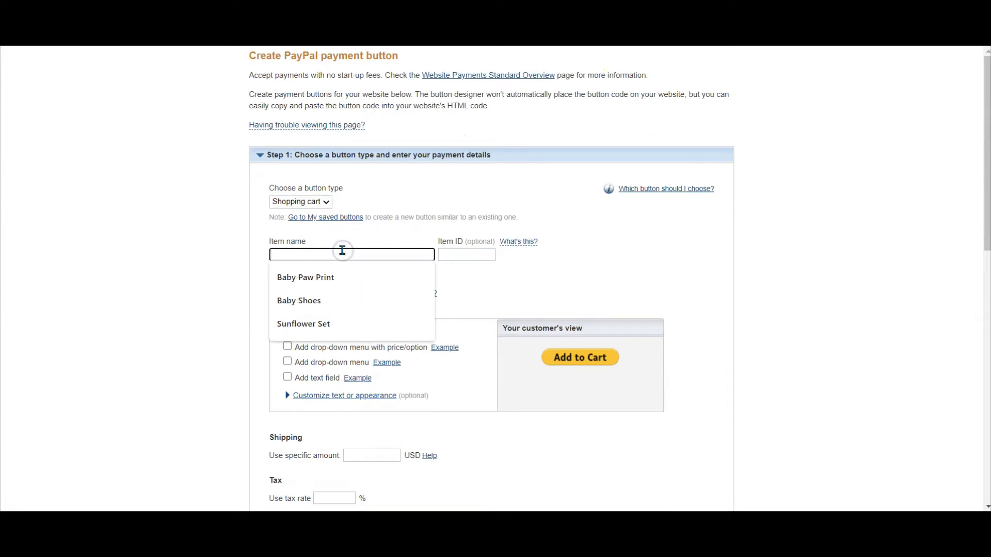
type("Item 1")
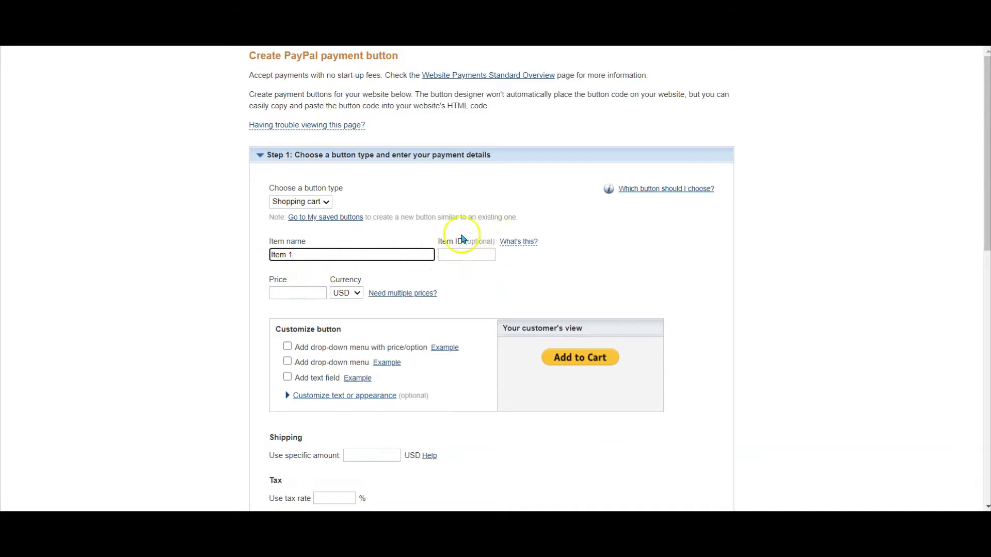
left_click(307, 292)
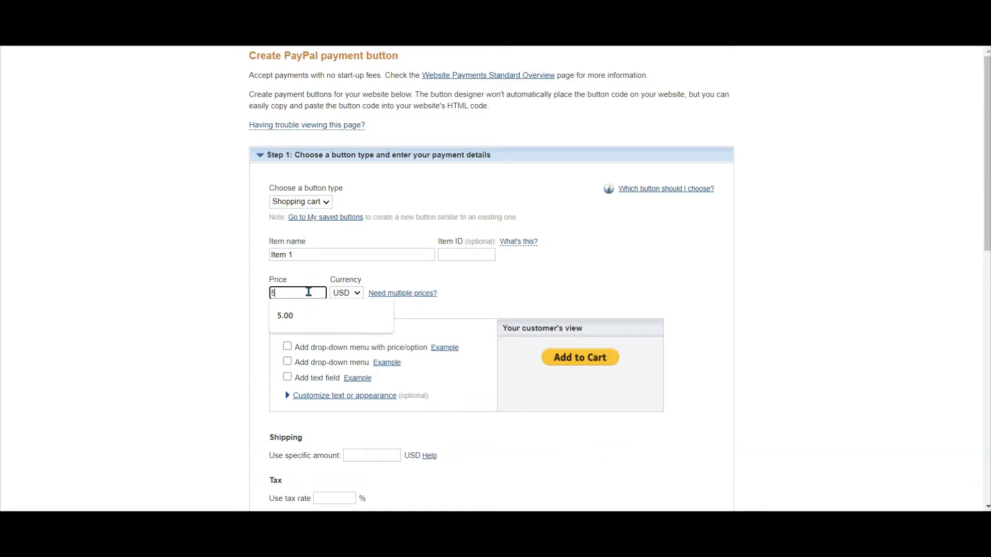
type("5.00")
key("Tab")
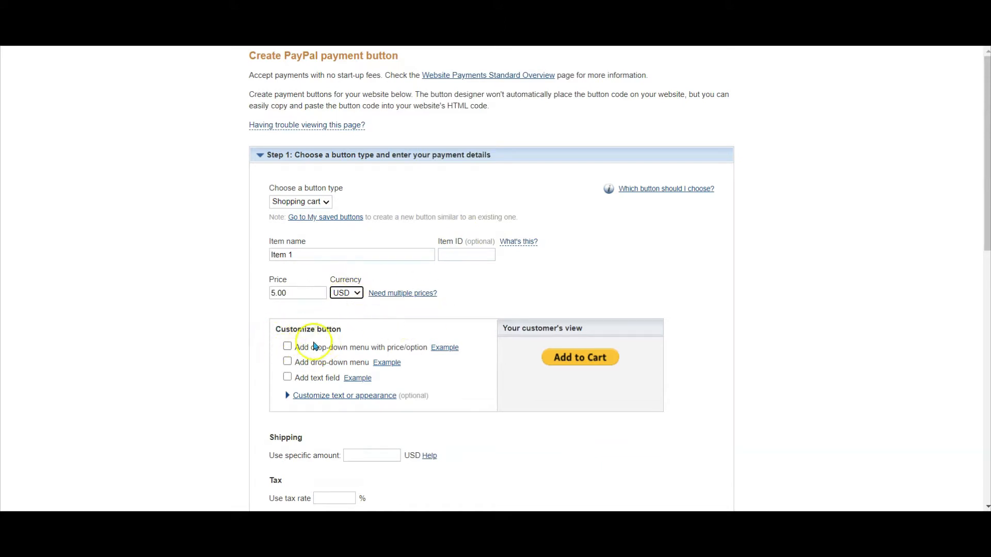
Add a drop-down menu with price options to the button and name it "Sizes".
left_click(287, 347)
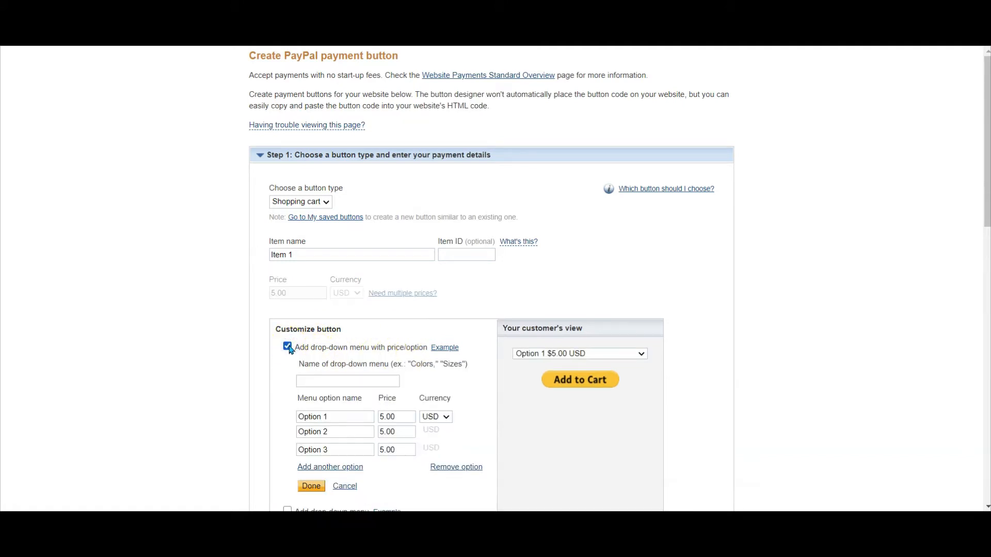
left_click(310, 380)
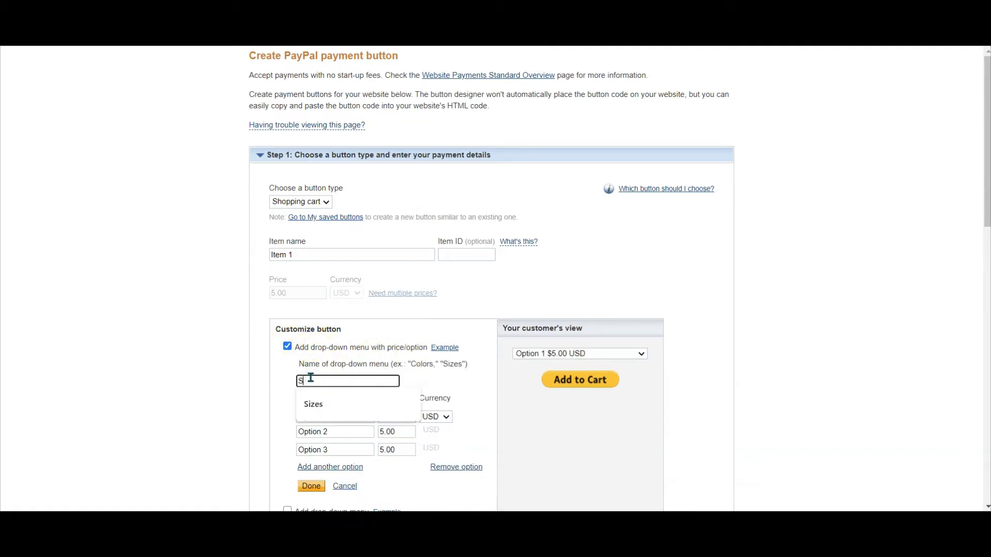
type("S")
left_click(313, 405)
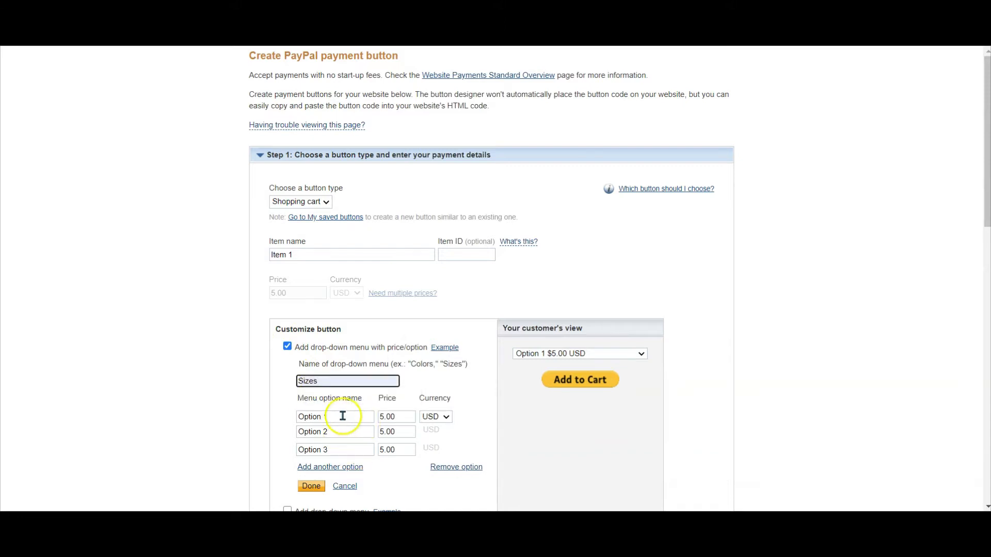
Name the first size option "6 Months" and the second "12 Months", pricing the second at 10.00.
key("Tab")
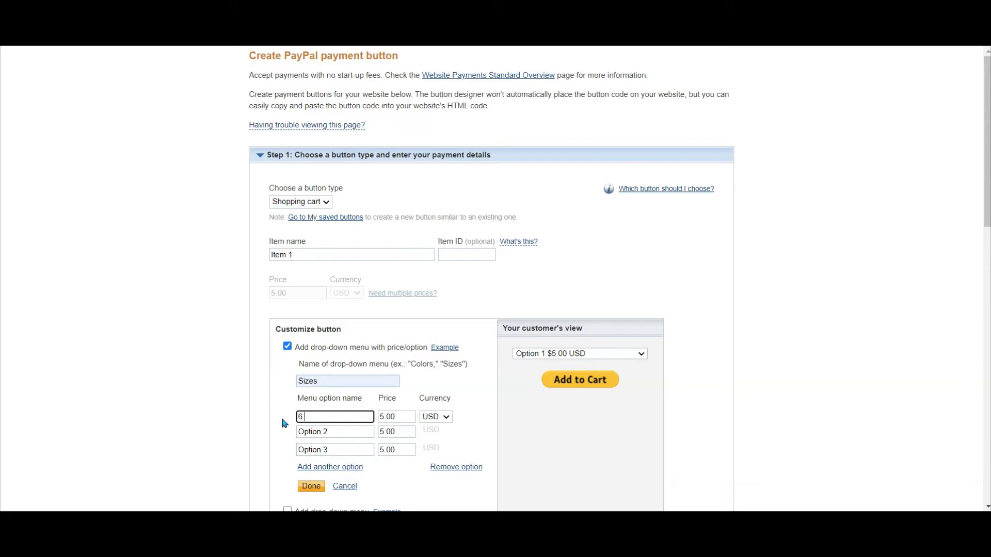
key("Tab")
key("Tab")
key("Tab")
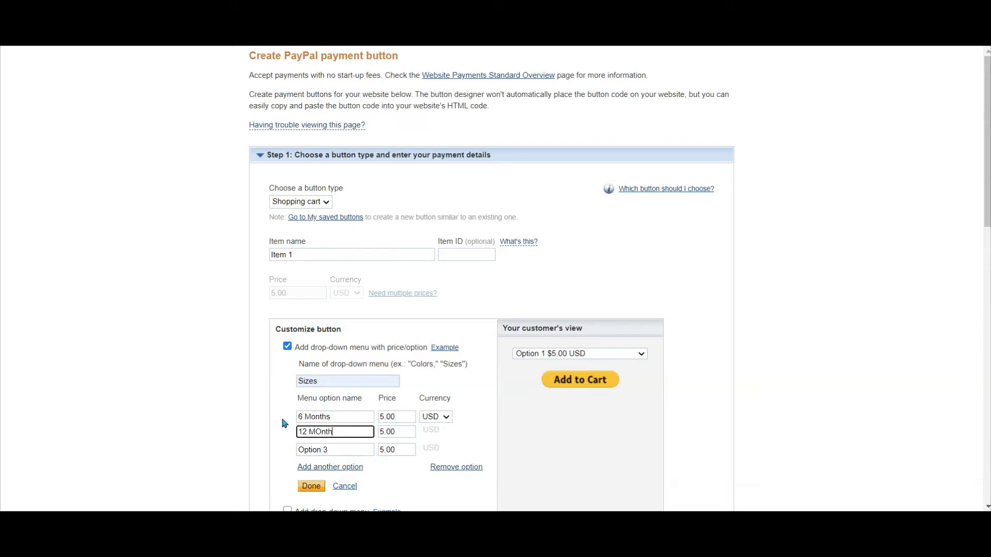
key("Tab")
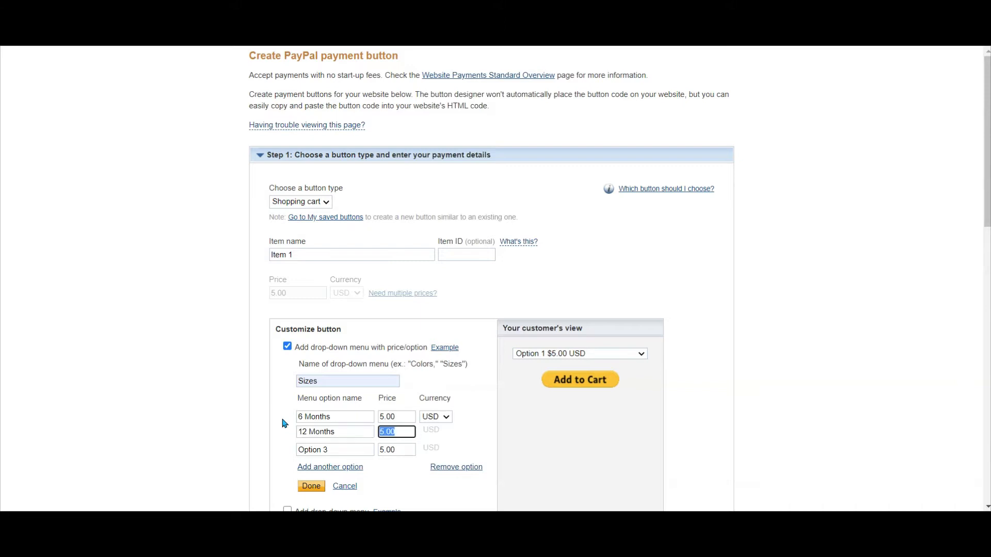
type("10.00")
key("Tab")
key("Tab")
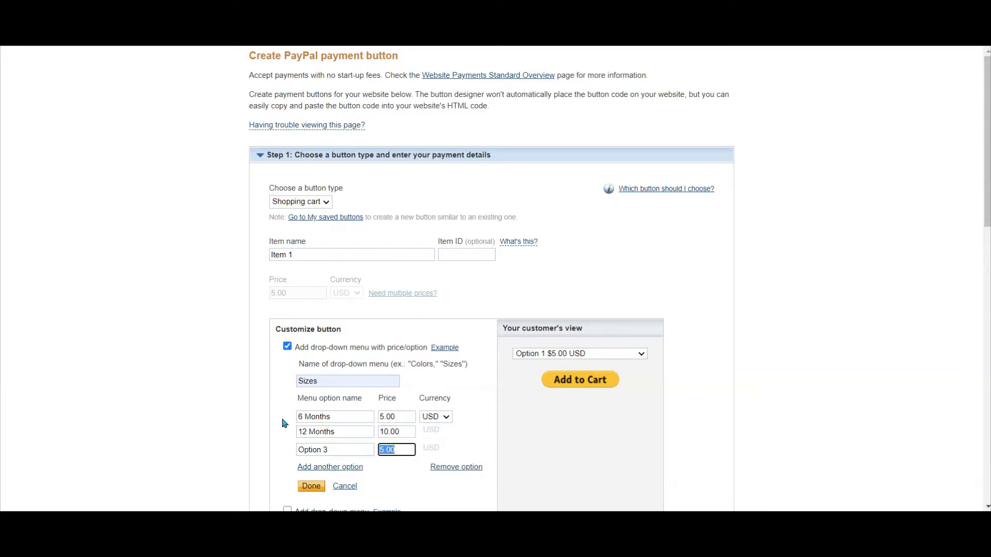
Name the third size option "24 Months" with a price of 15.00 and save the Sizes drop-down menu.
left_click(333, 451)
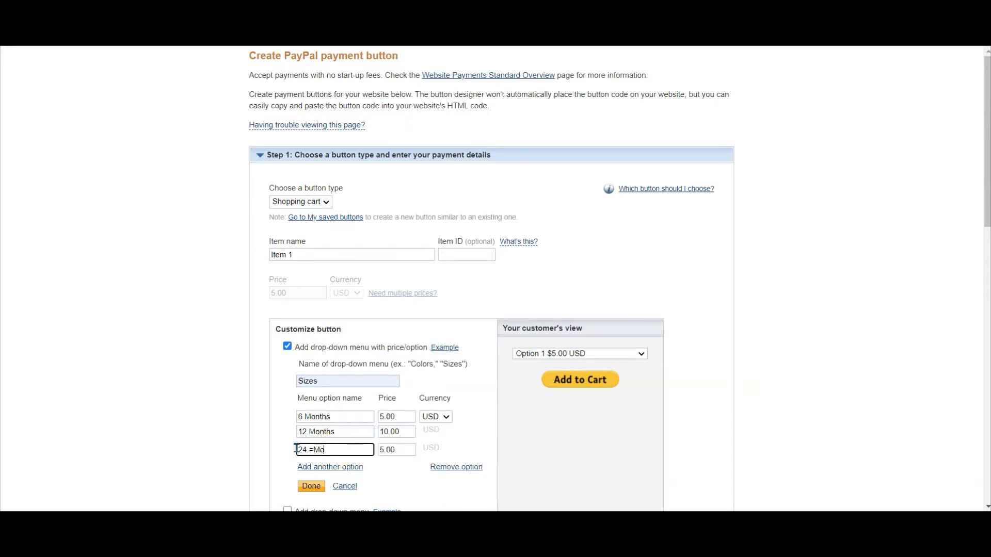
type("24 Months")
key("Tab")
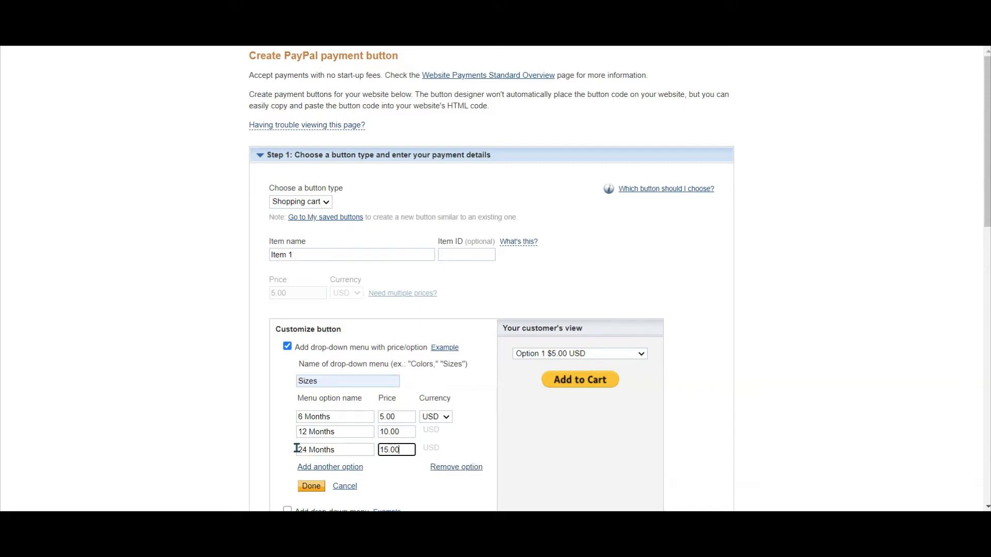
left_click(189, 383)
scroll(242, 387, "down", 2)
left_click(310, 401)
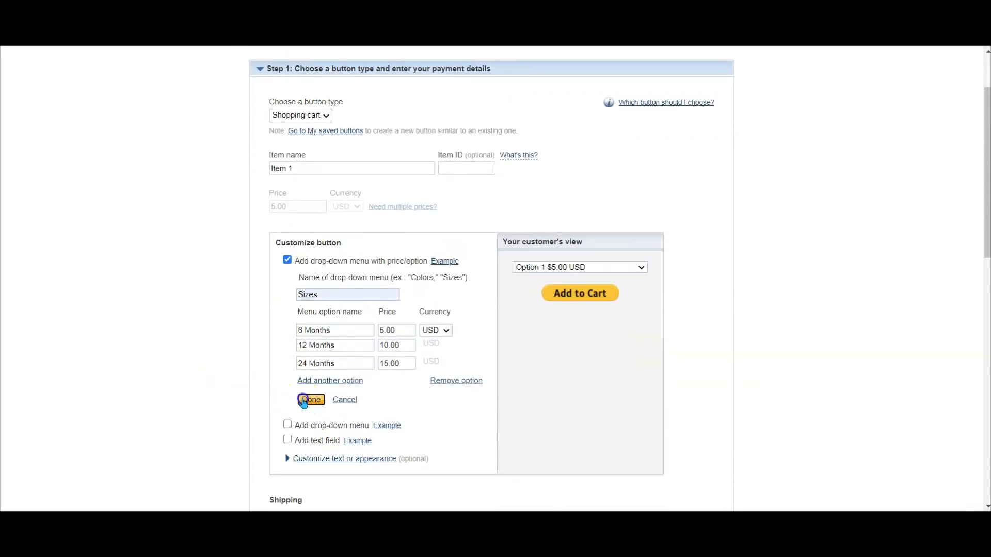
Review the shipping, tax and merchant account ID settings and the optional inventory and profit tracking section.
scroll(173, 303, "down", 1)
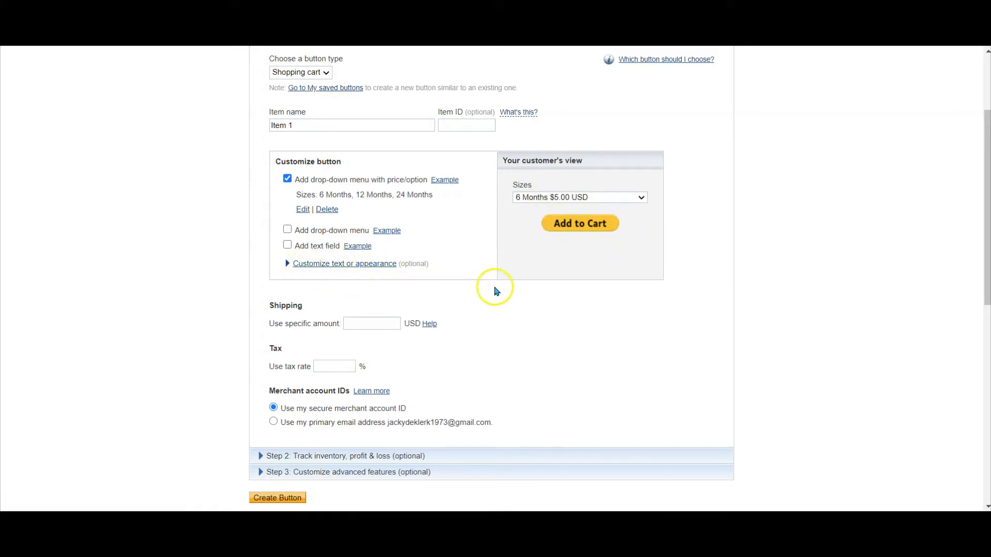
scroll(496, 288, "down", 2)
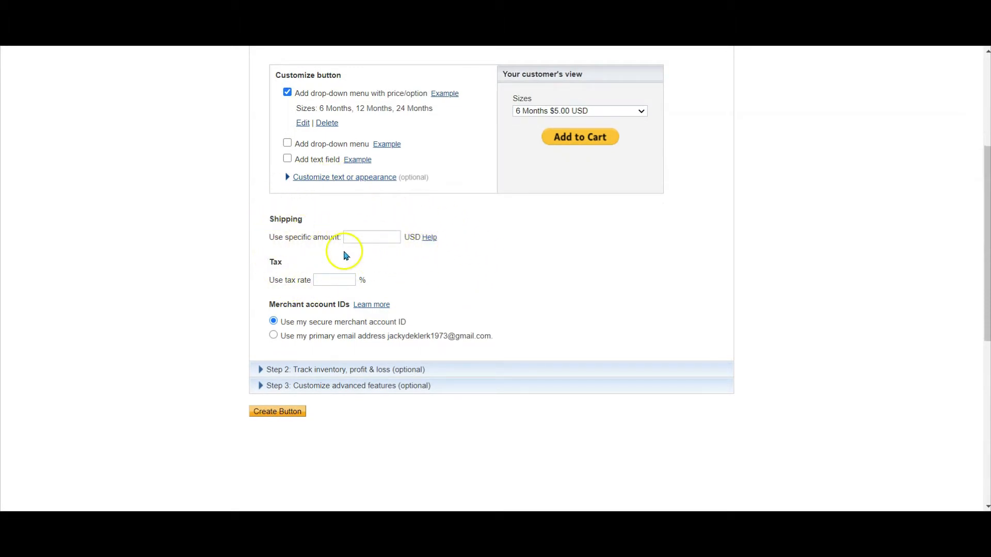
scroll(345, 254, "down", 2)
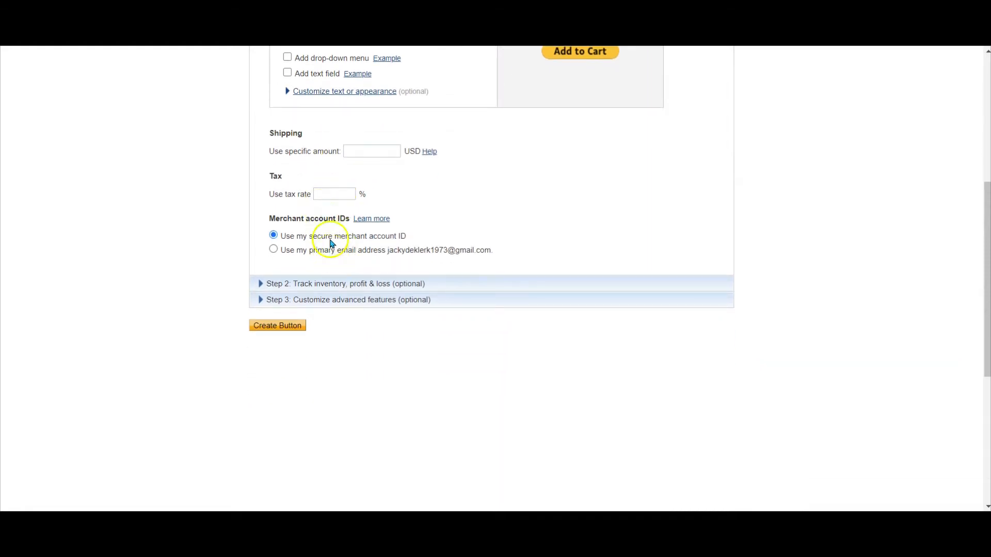
left_click(287, 284)
scroll(287, 284, "up", 1)
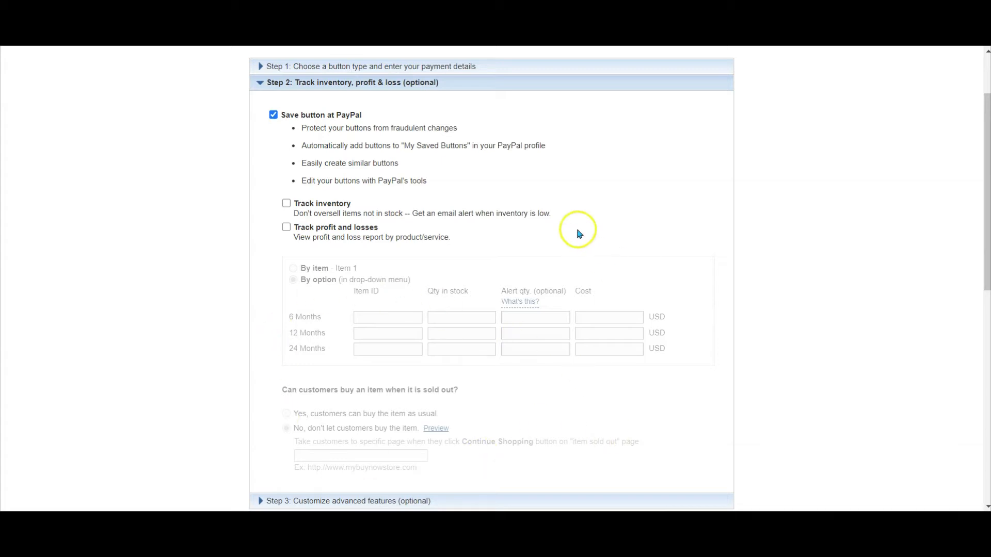
left_click(304, 82)
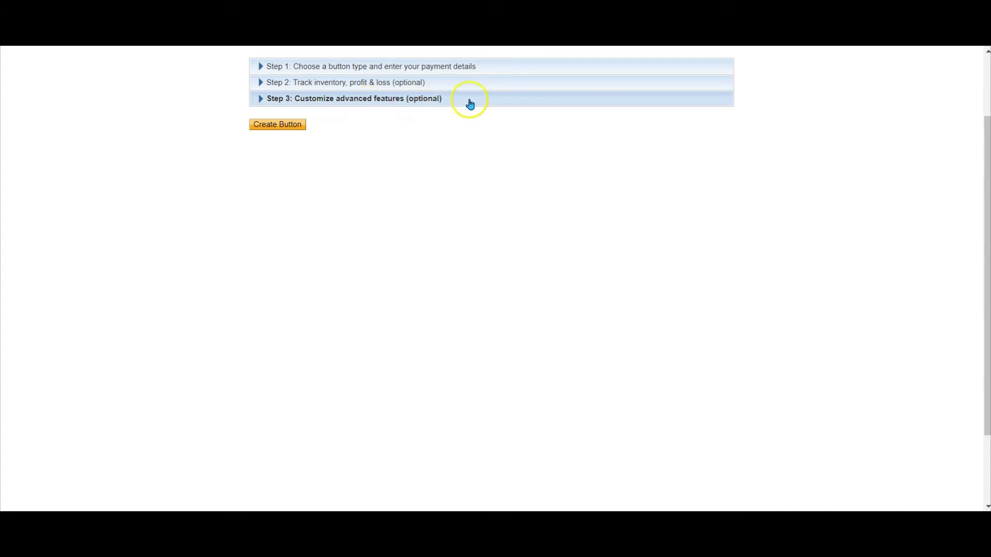
Create the Item 1 button and copy its generated website code.
left_click(284, 124)
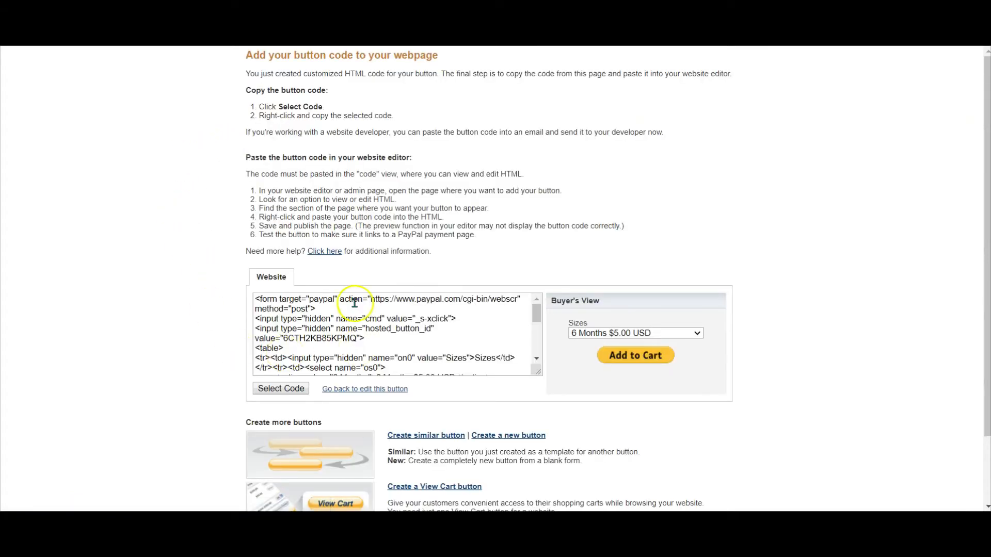
left_click(279, 390)
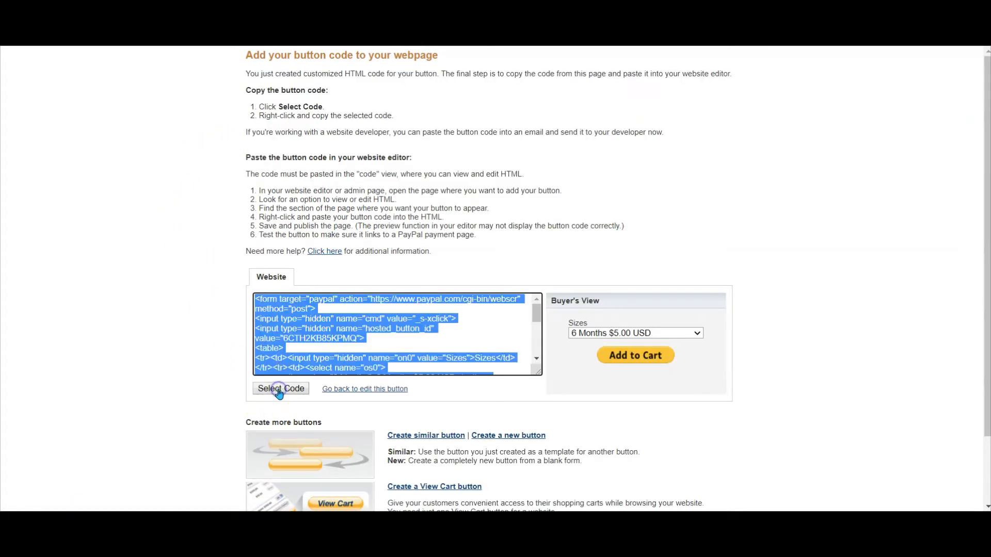
right_click(274, 326)
left_click(298, 338)
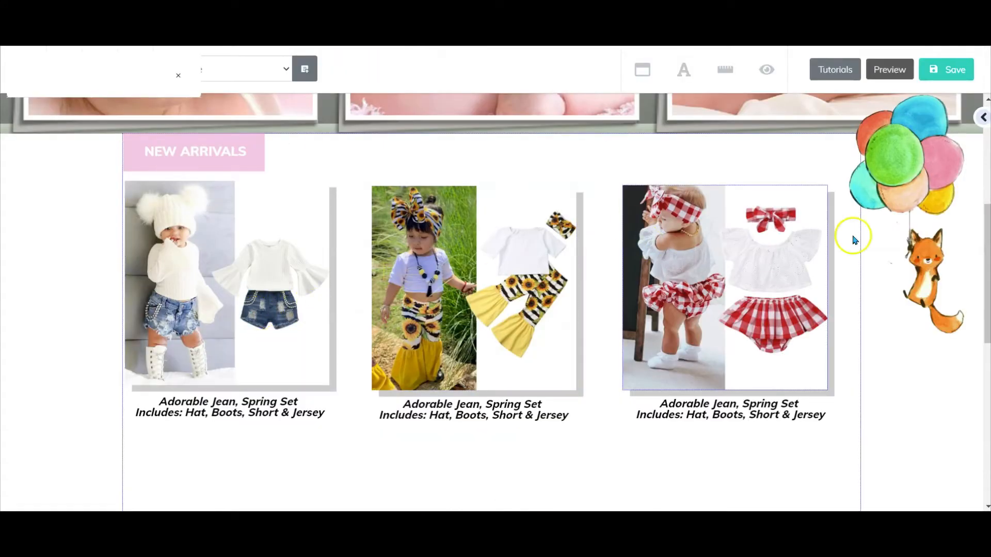
Add an Iframe element to the page below the first New Arrivals product's description.
left_click(982, 119)
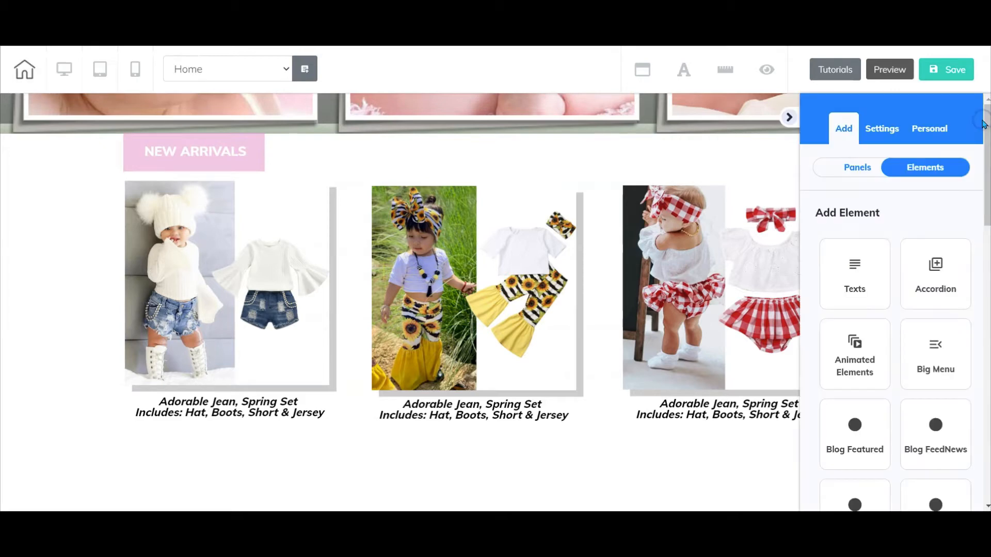
scroll(911, 239, "down", 9)
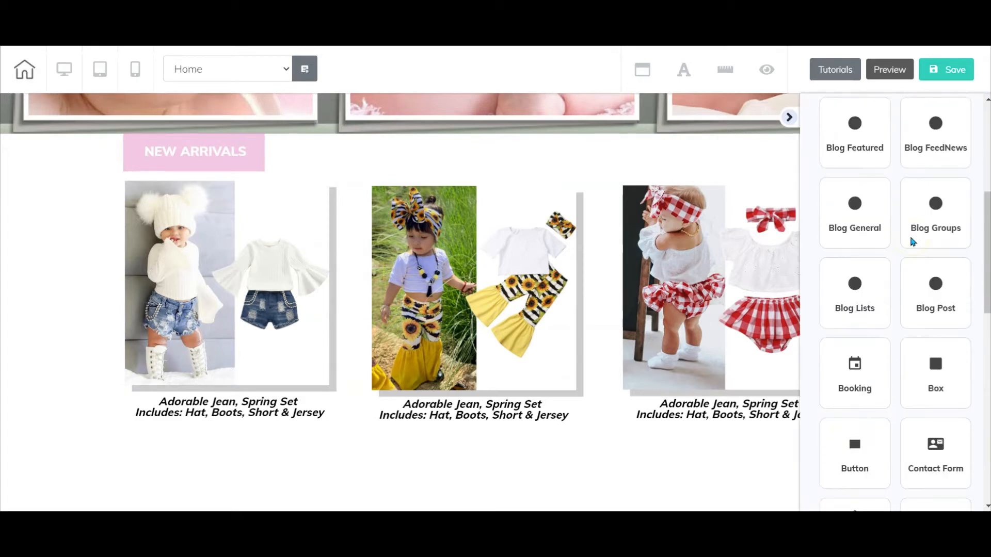
scroll(909, 253, "down", 3)
left_click(934, 315)
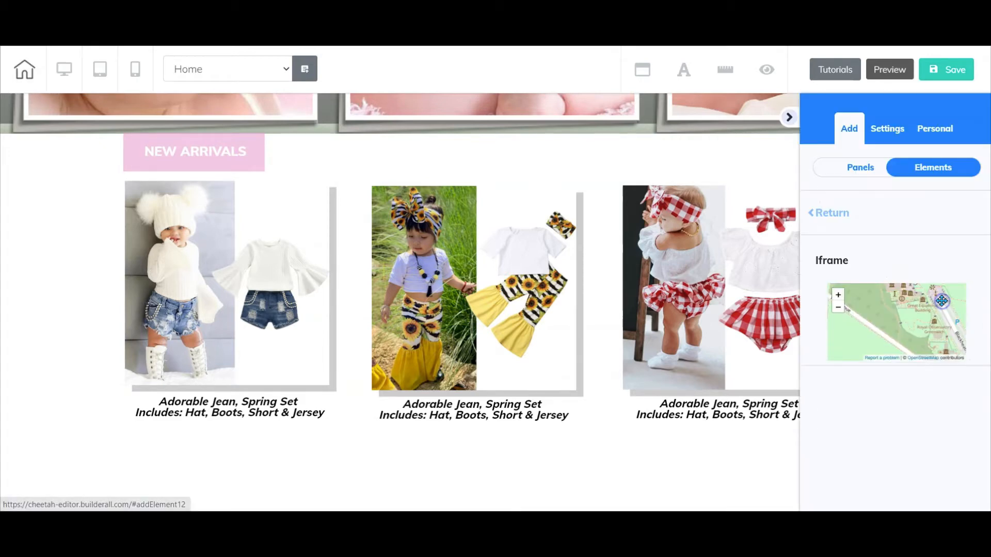
left_click_drag(883, 318, 211, 467)
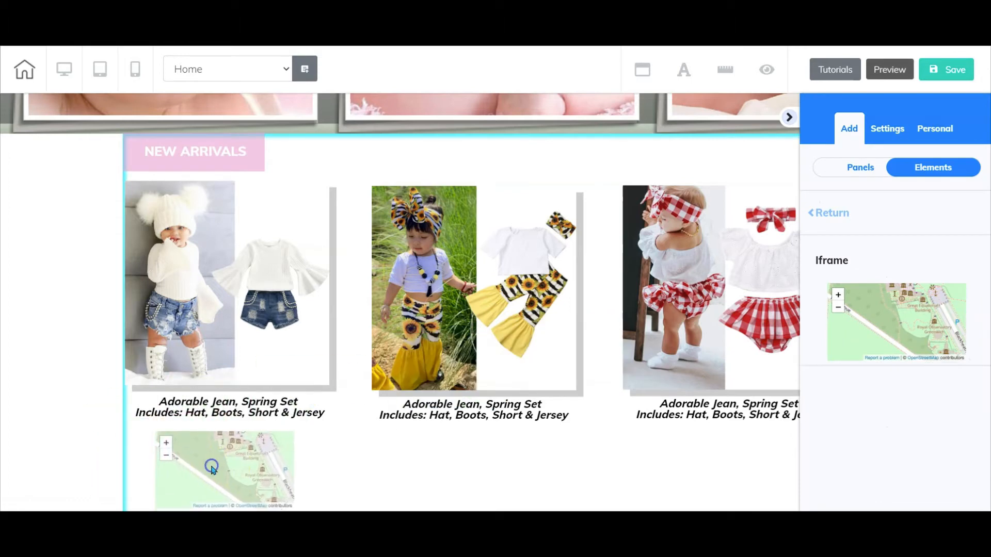
left_click(789, 117)
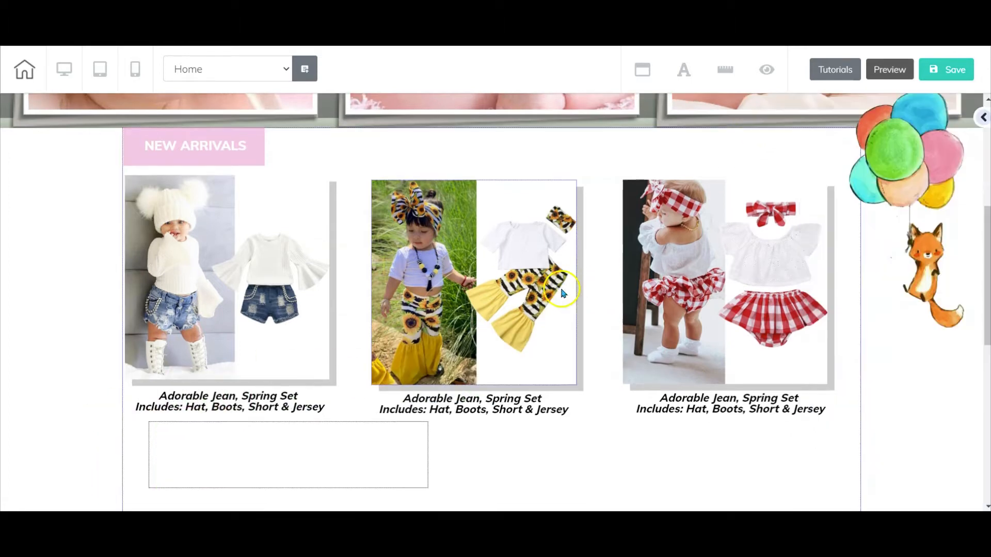
Paste the copied button code into the iframe's Embed Doc setting, apply it, and narrow the iframe around the Add to Cart button.
scroll(332, 283, "down", 3)
left_click(283, 287)
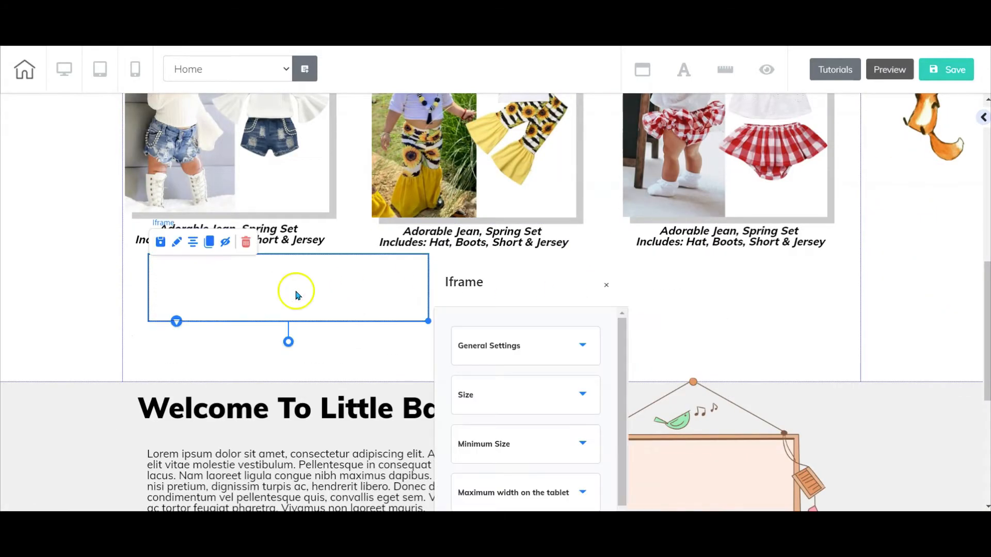
left_click_drag(494, 275, 535, 146)
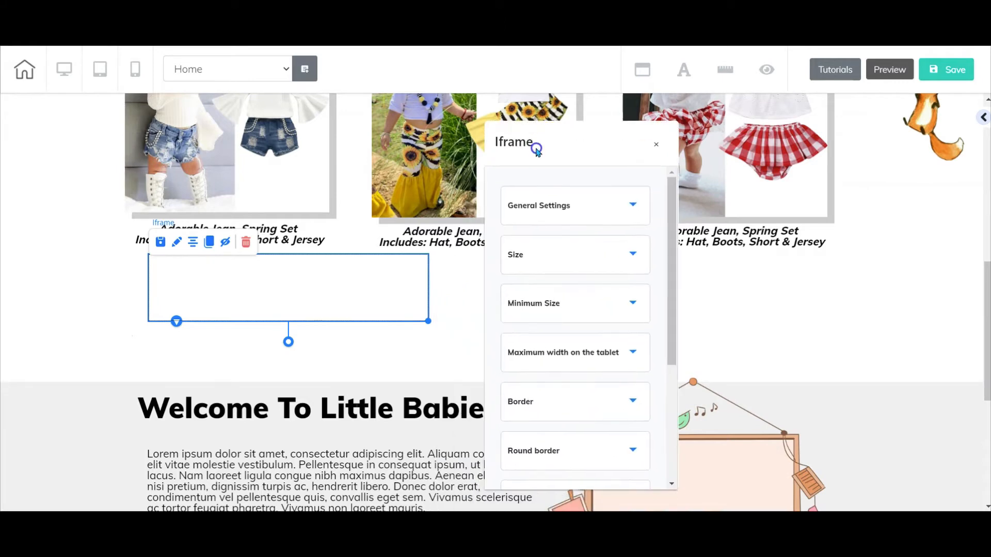
left_click(539, 206)
left_click(516, 402)
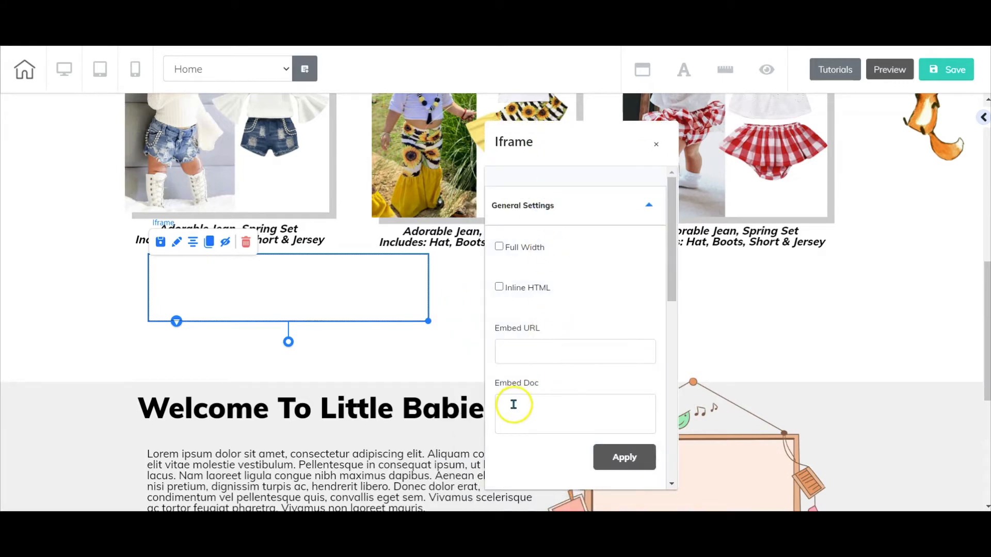
right_click(513, 405)
left_click(560, 302)
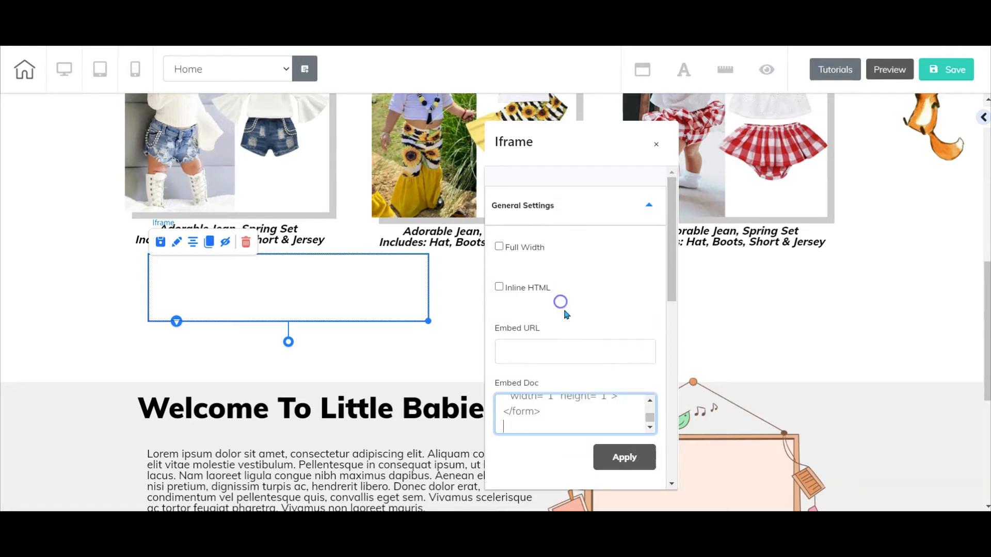
left_click(632, 462)
left_click(657, 147)
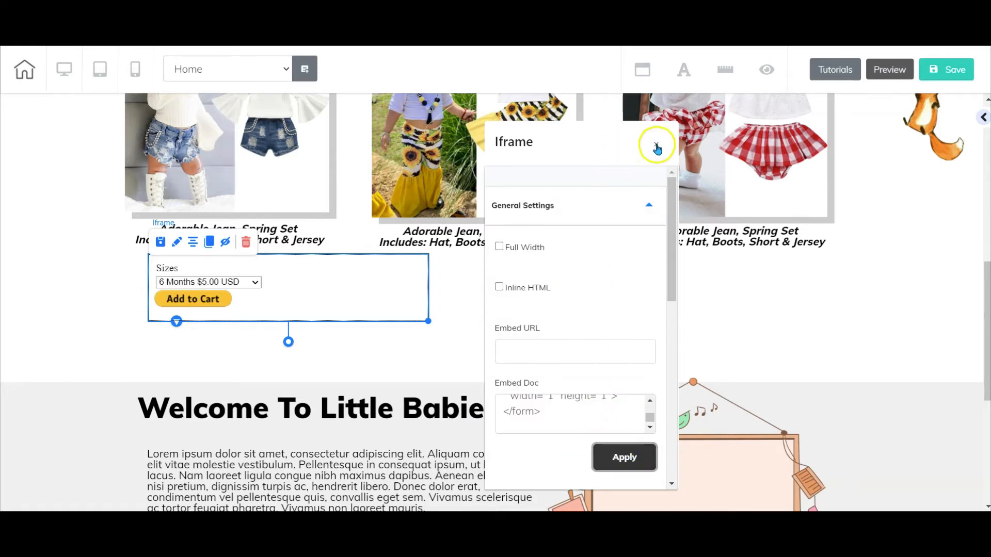
left_click_drag(428, 321, 272, 344)
left_click(449, 337)
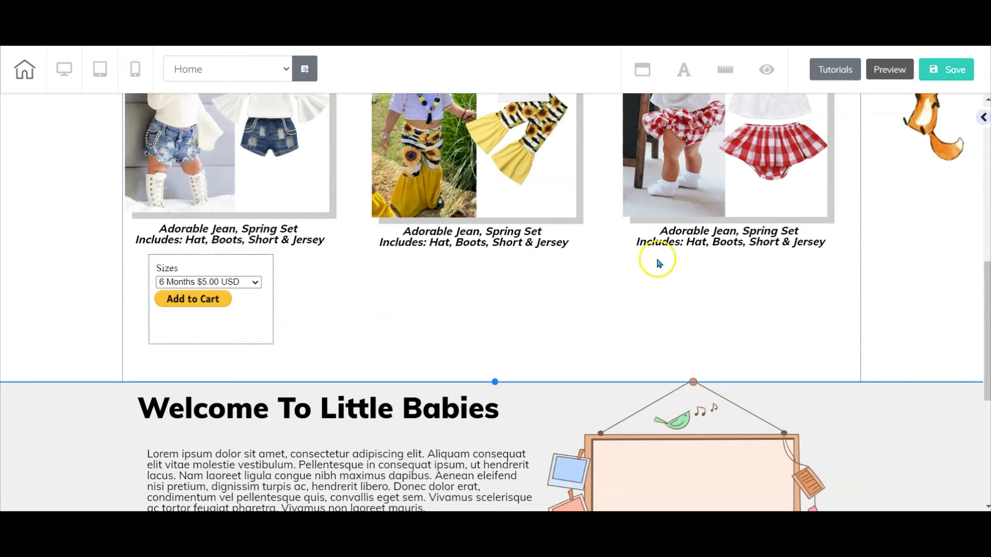
Switch to the PayPal button form and change the item name to "Item 2".
key("ctrl+Tab")
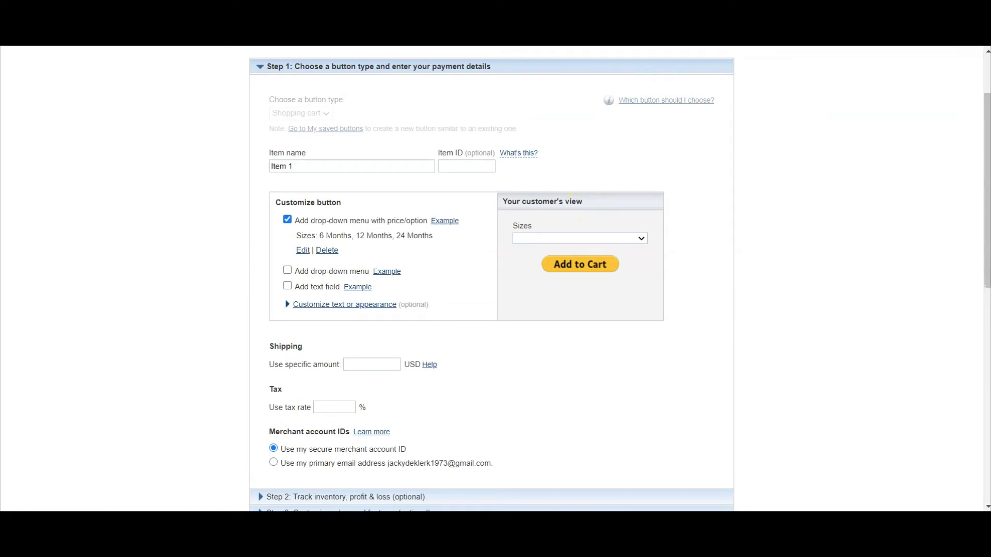
mouse_move(399, 522)
left_click(312, 164)
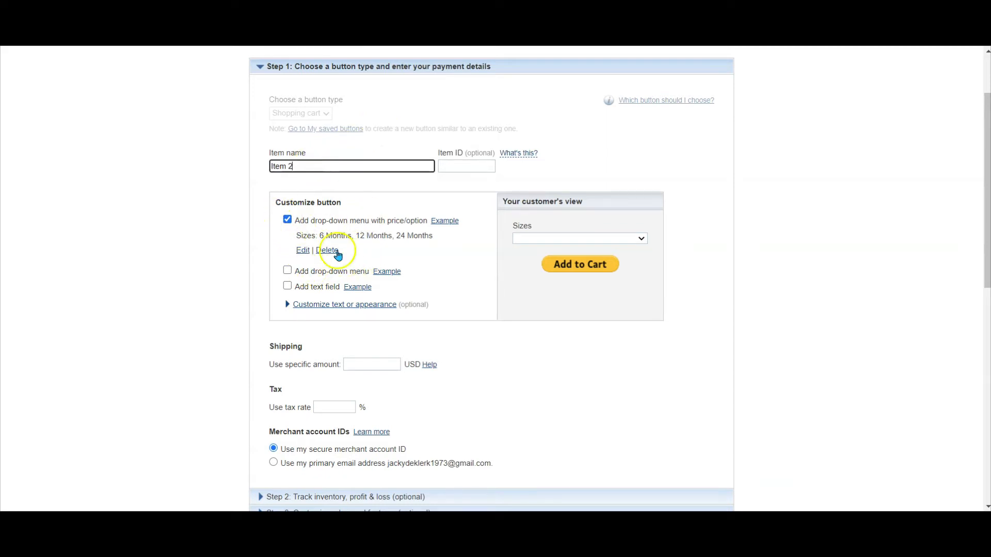
Add a second drop-down menu without prices to the Item 2 button and name it "Colors".
left_click(287, 270)
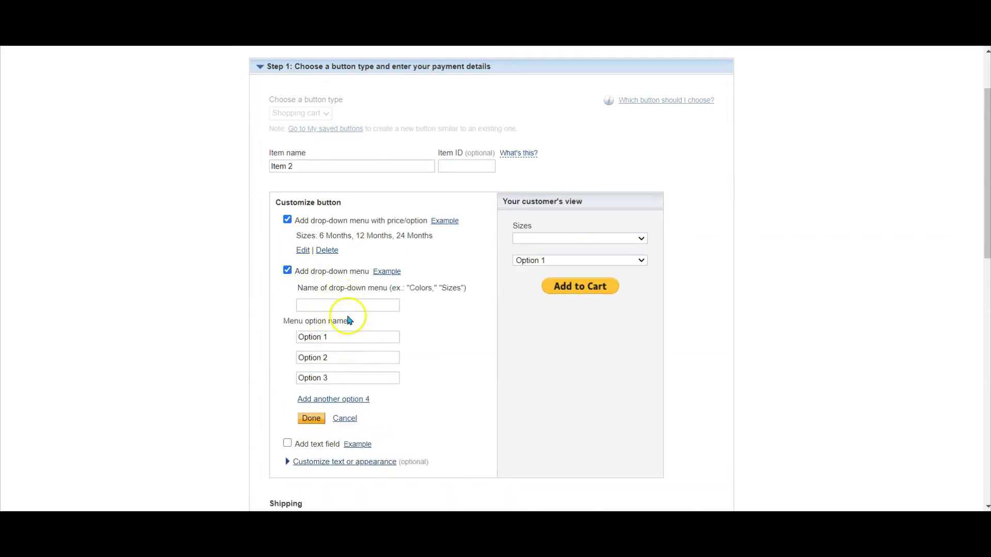
left_click(332, 304)
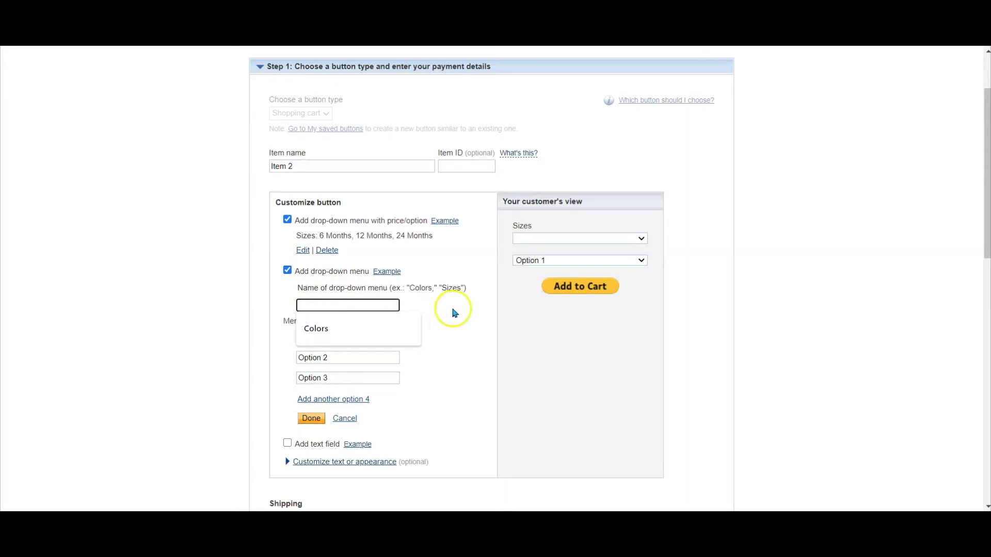
left_click(396, 332)
Name the color options "Blue", "Orange" and "Yellow" and save the Colors drop-down menu.
left_click(364, 340)
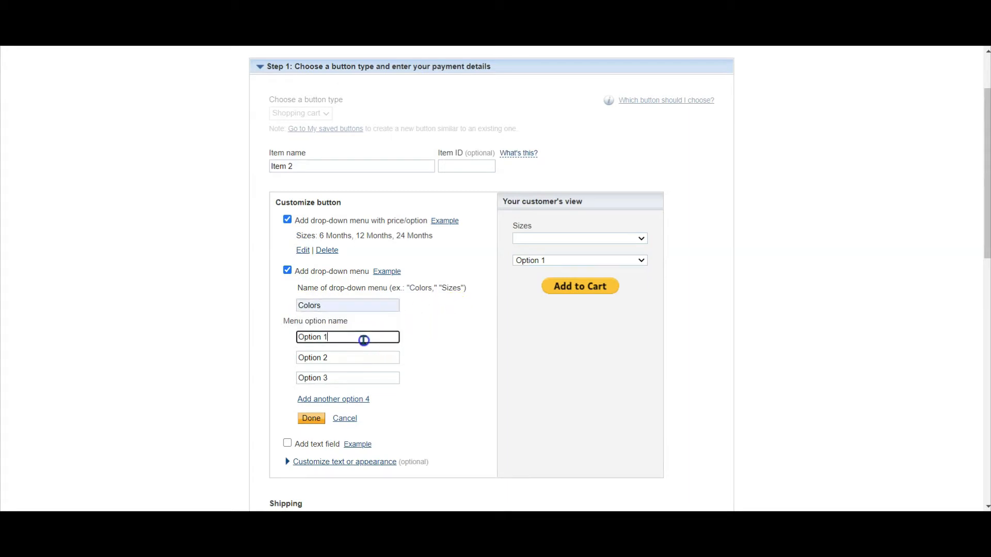
type("Blue")
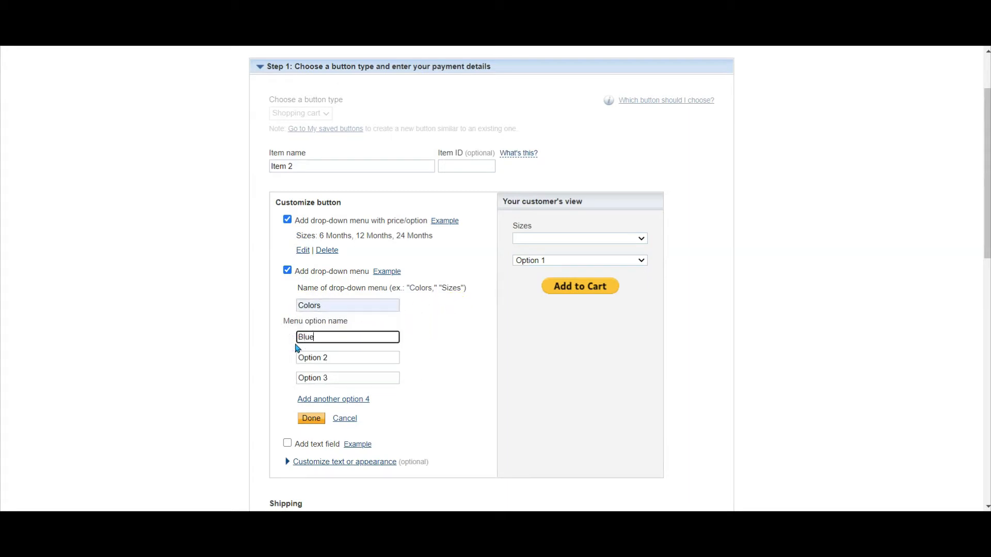
key("Tab")
type("Orange")
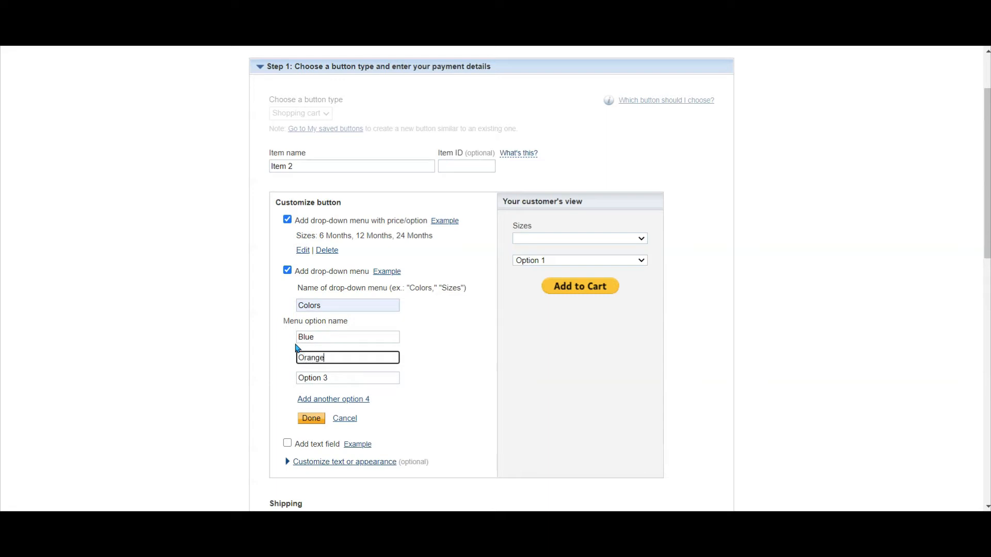
key("Tab")
type("Yellow")
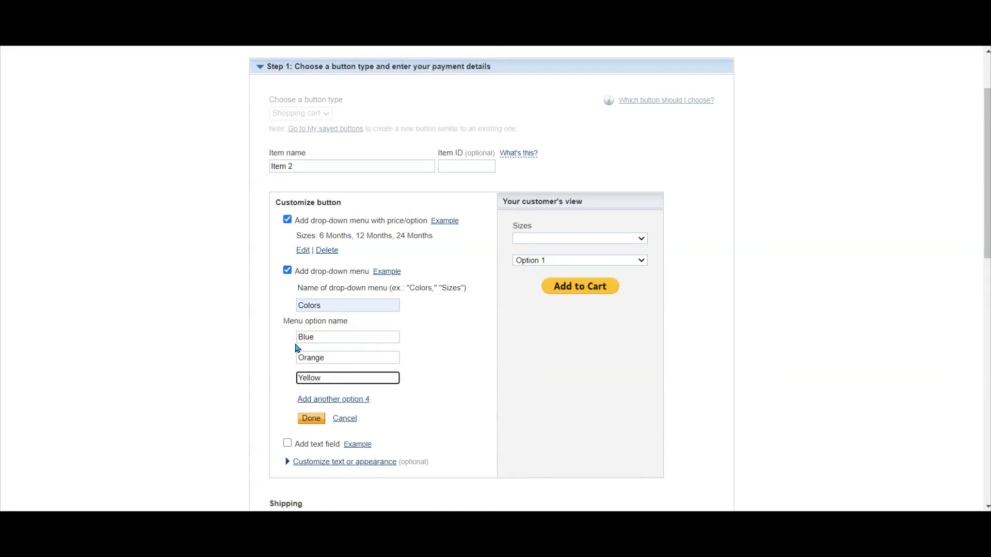
left_click(308, 418)
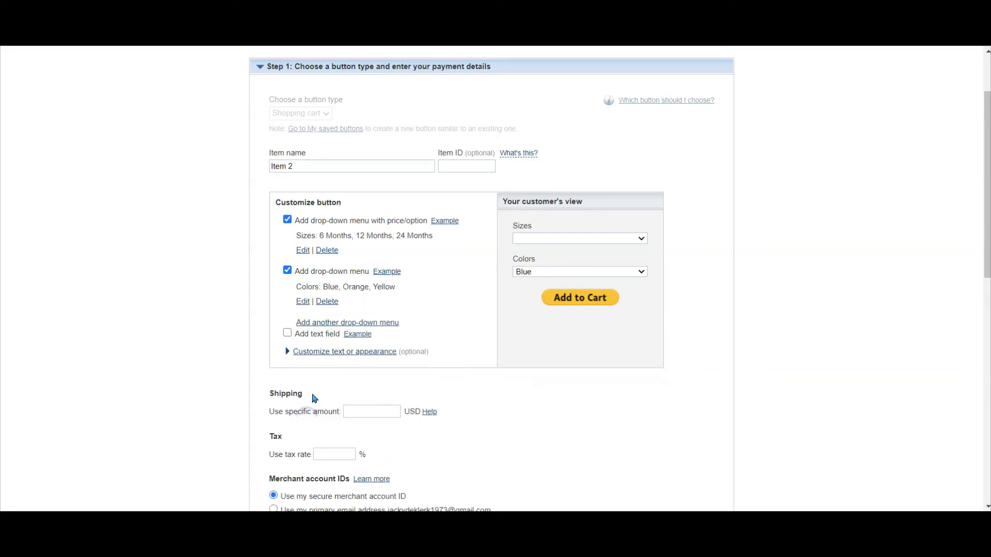
Save the changes to the Item 2 button and copy its generated website code.
scroll(314, 398, "down", 4)
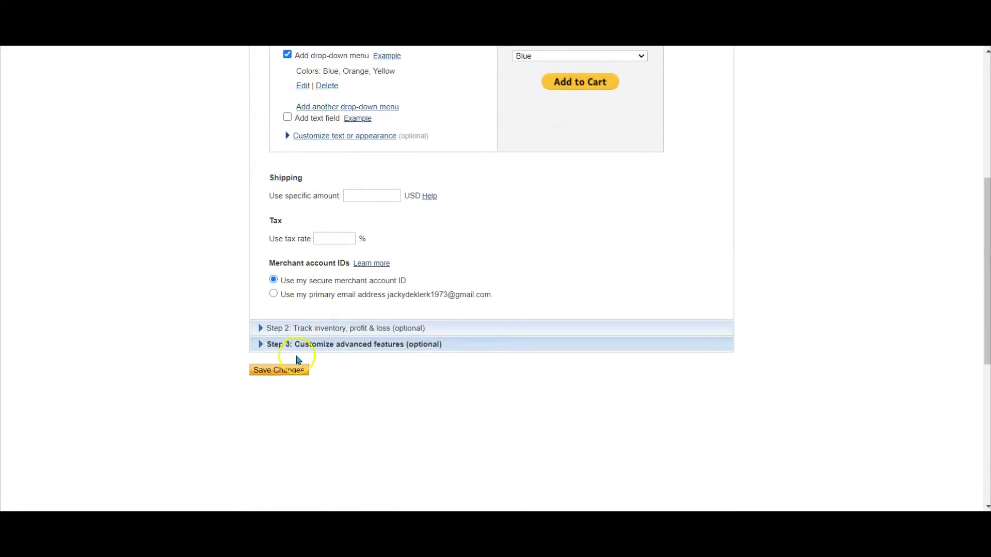
left_click(288, 371)
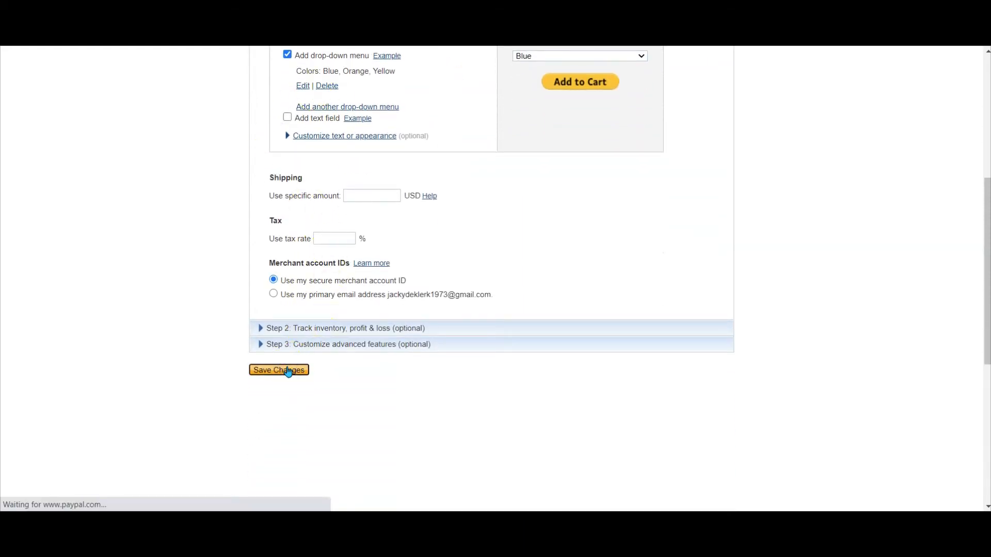
scroll(161, 177, "down", 2)
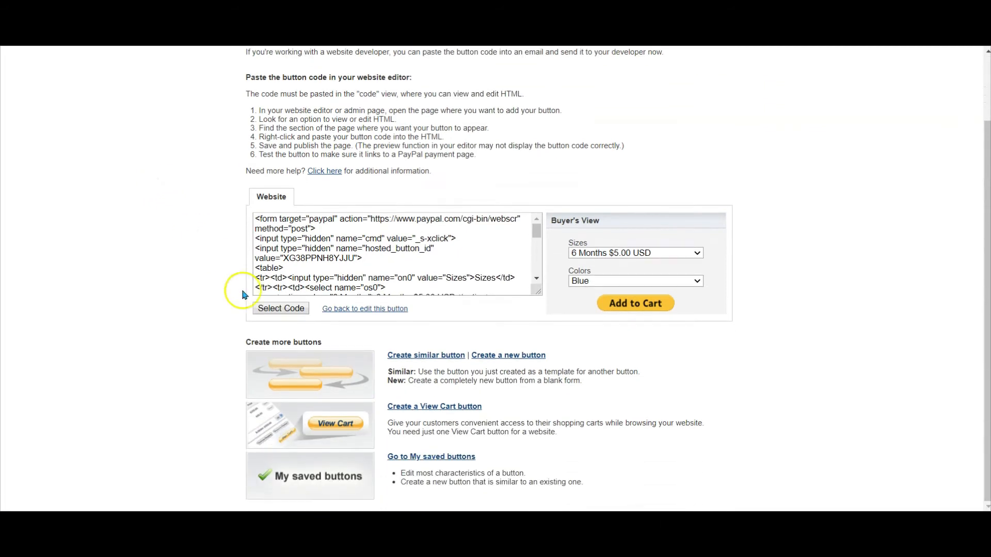
left_click(283, 309)
right_click(267, 231)
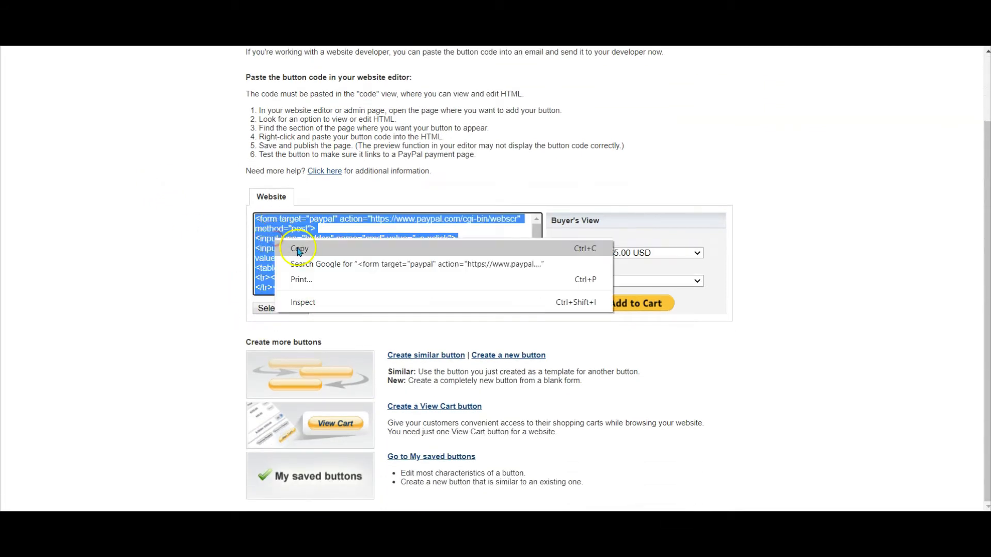
left_click(299, 247)
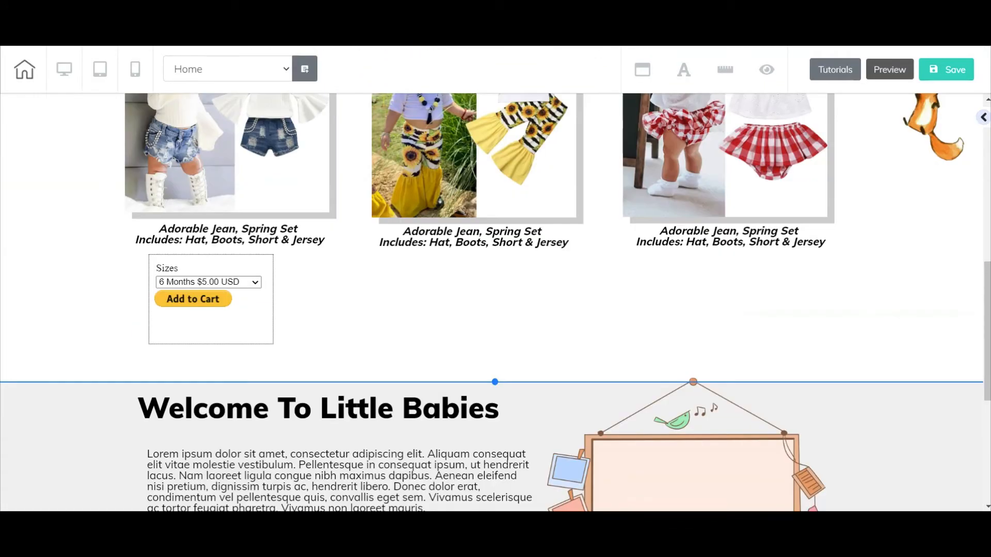
Add another Iframe element to the page and position it below the second product's description.
left_click(980, 117)
left_click_drag(872, 320, 413, 292)
left_click(790, 122)
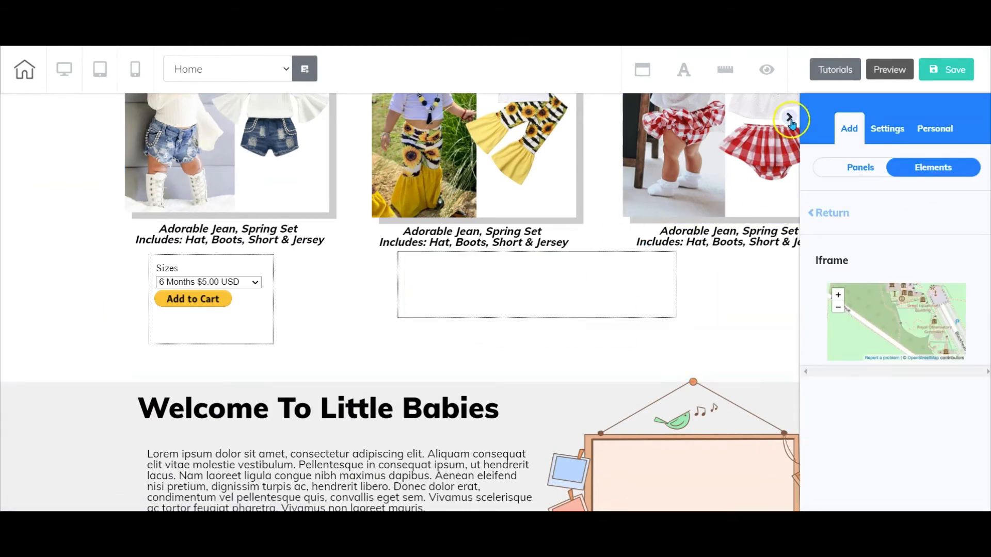
left_click_drag(537, 273, 520, 296)
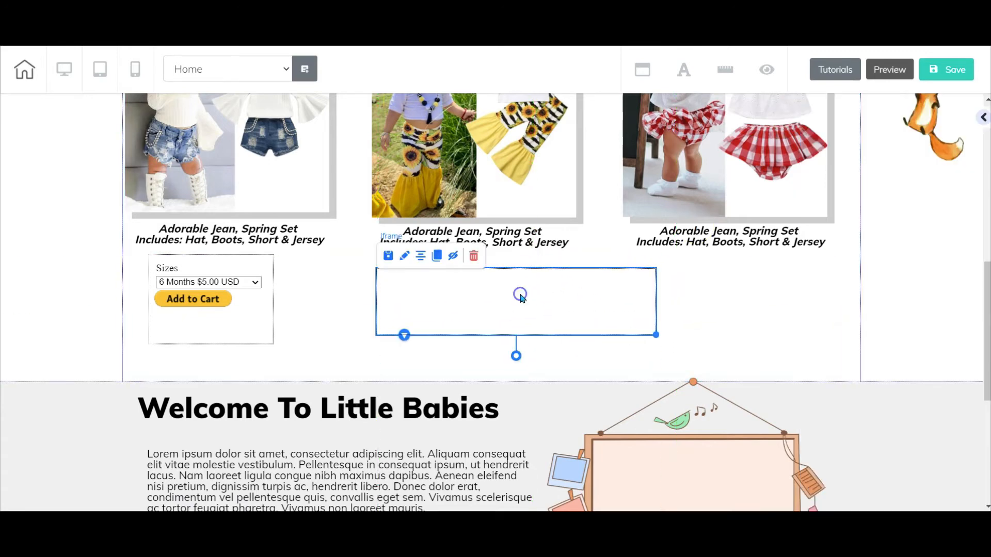
Paste the copied Item 2 button code into the Embed Doc setting of the Iframe below the second product and apply it.
left_click_drag(657, 294, 637, 72)
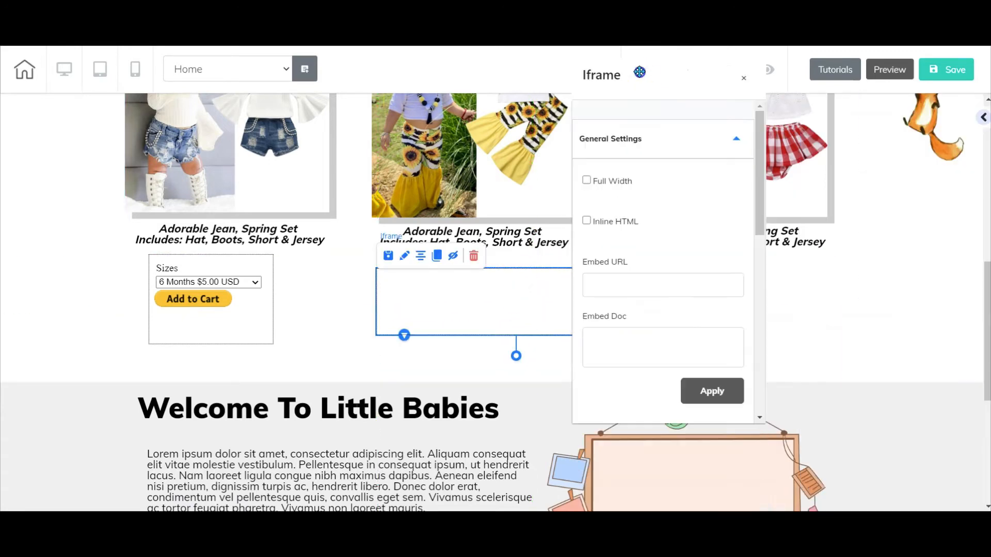
left_click(596, 339)
right_click(599, 337)
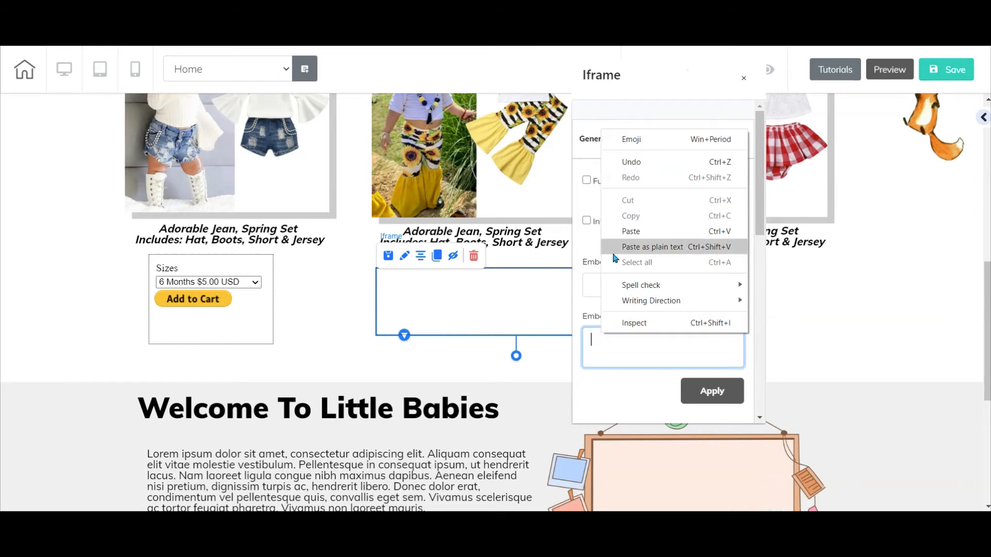
left_click(628, 230)
left_click(712, 391)
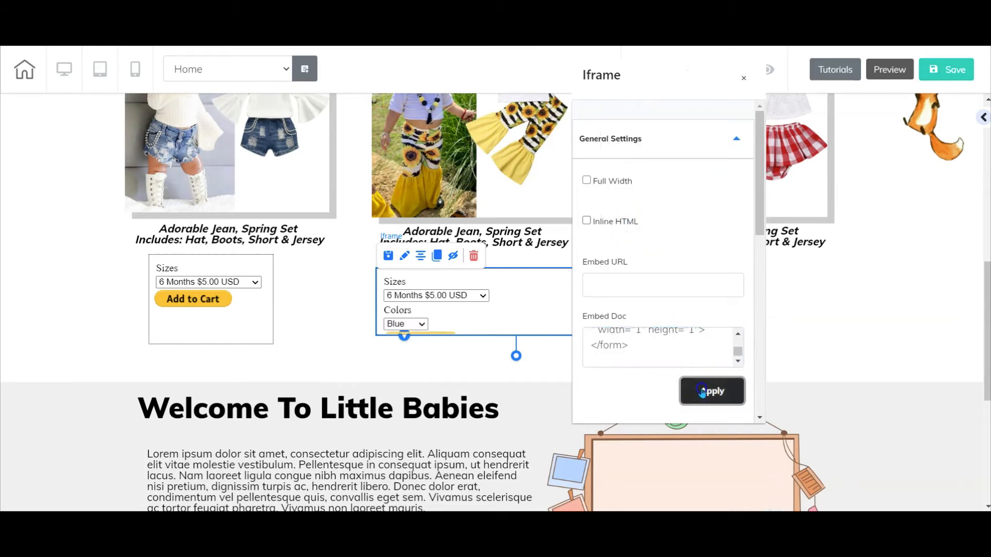
Make the second product's Iframe narrower and taller so both drop-downs and the Add to Cart button fit inside.
left_click(810, 276)
left_click(525, 301)
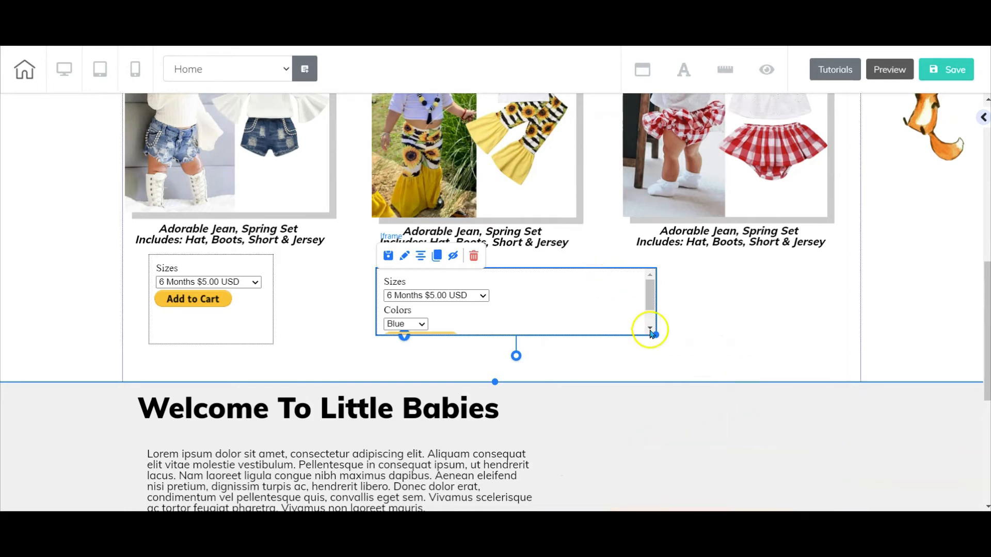
left_click_drag(654, 334, 525, 368)
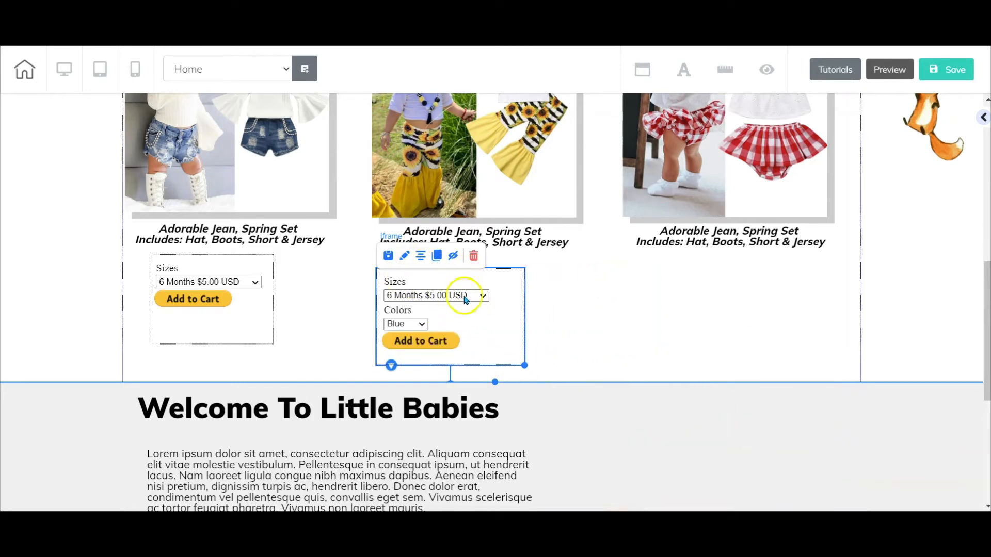
left_click(633, 305)
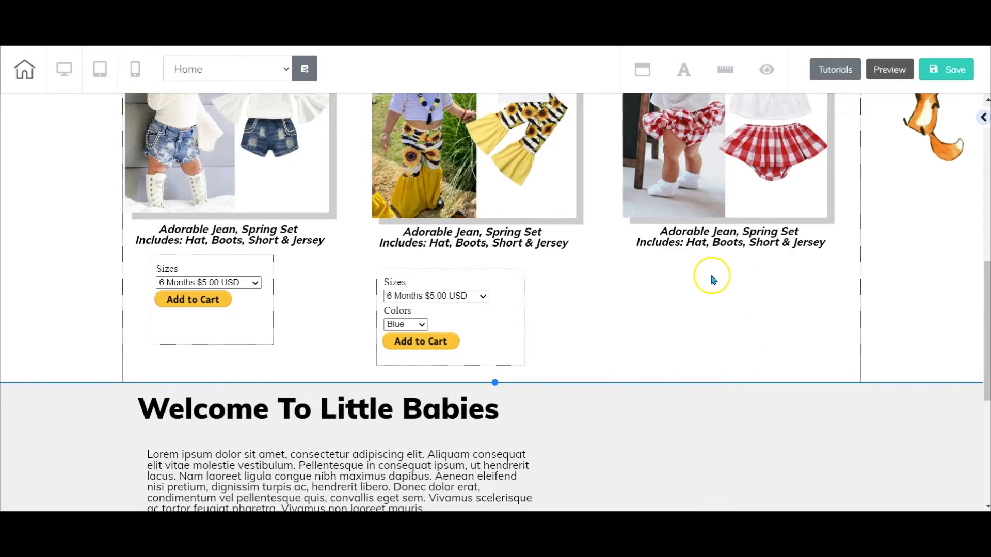
Save the Home page and open the Baby Clothes page at the Baby Print Outfit section.
scroll(713, 277, "up", 4)
left_click(936, 69)
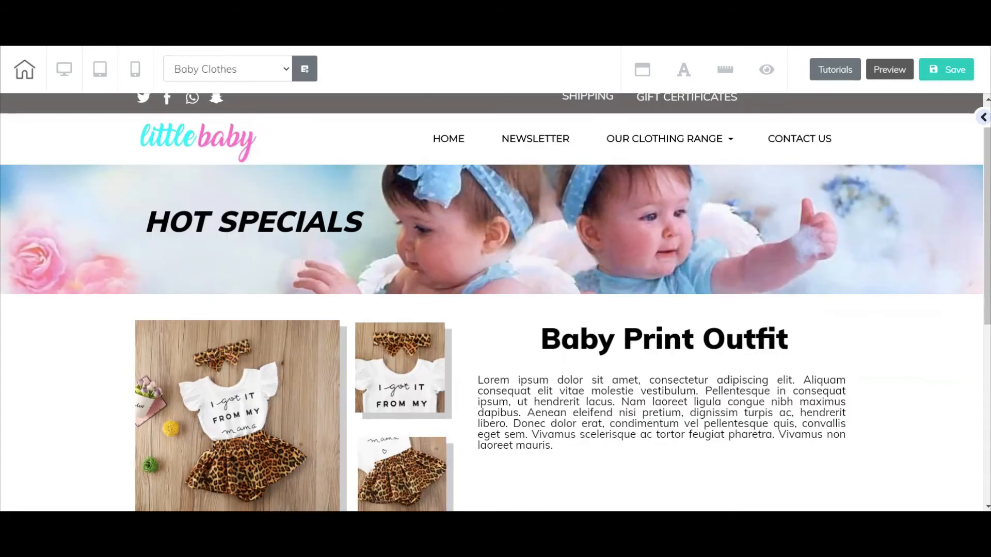
scroll(594, 392, "down", 2)
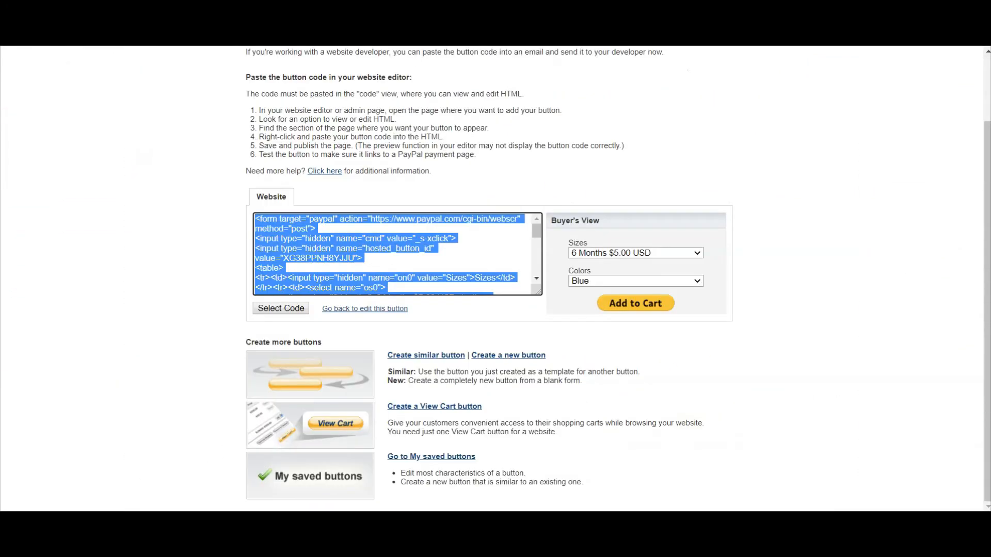
Switch to PayPal, reopen the Item 2 button for editing and change the item name to "Item 3".
left_click(818, 153)
scroll(820, 155, "up", 2)
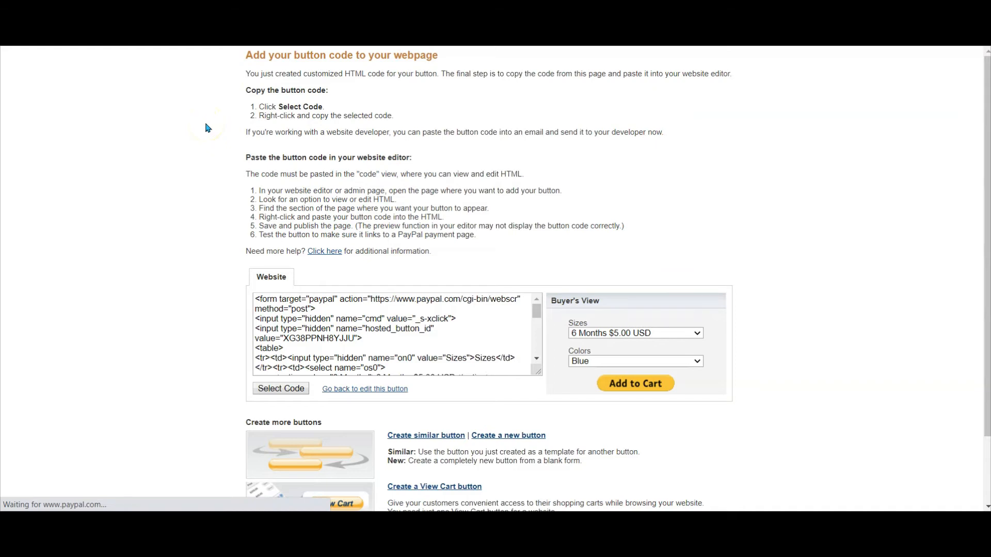
scroll(304, 158, "up", 5)
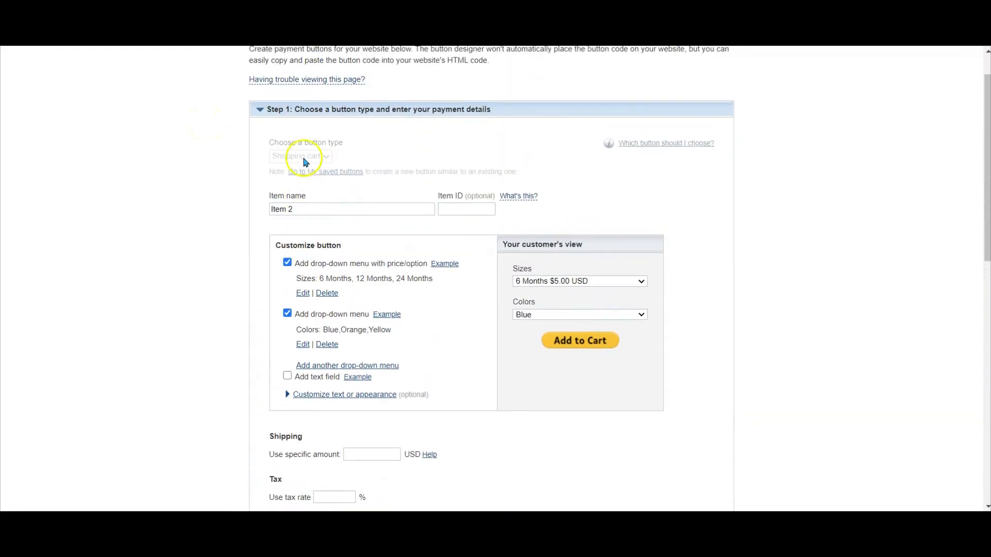
left_click_drag(287, 209, 308, 210)
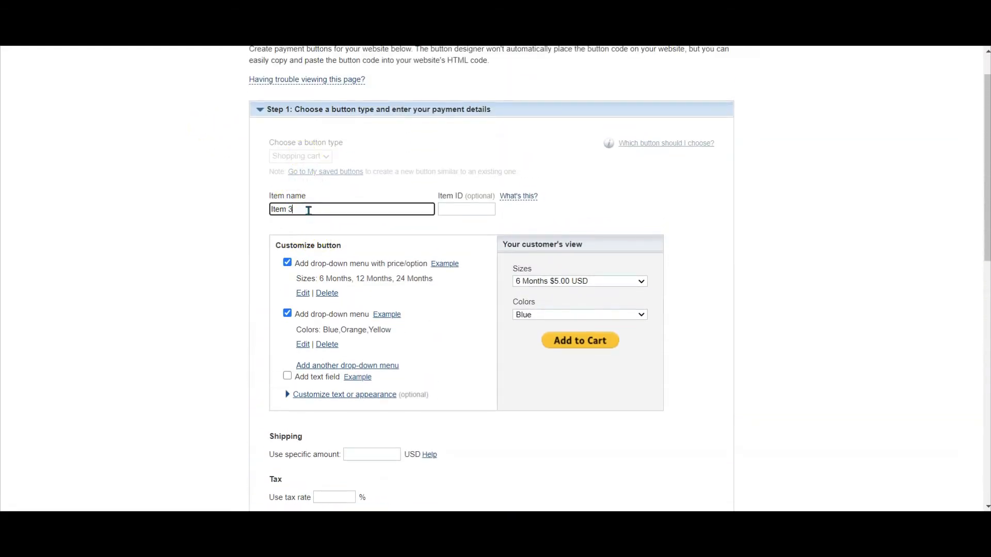
left_click(147, 204)
Set the Sizes prices to 20 for 6 Months, 30 for 12 Months and 40 for 24 Months, and save the menu.
scroll(250, 253, "down", 2)
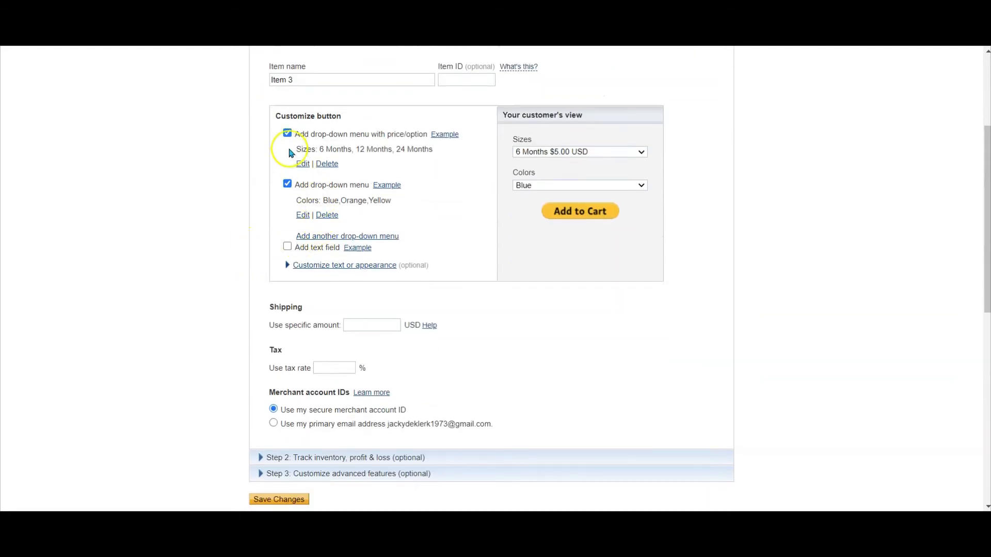
left_click(303, 163)
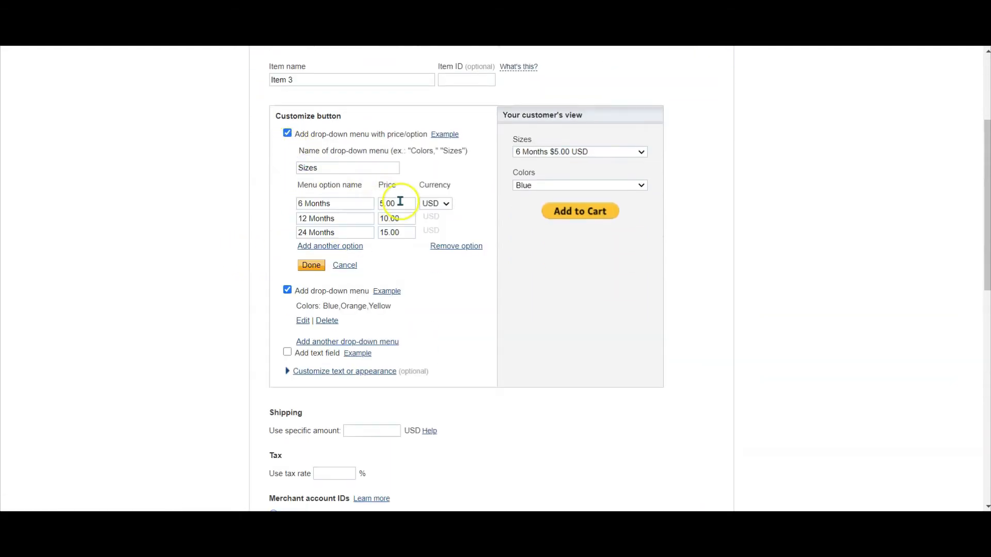
left_click_drag(400, 202, 364, 199)
type("20")
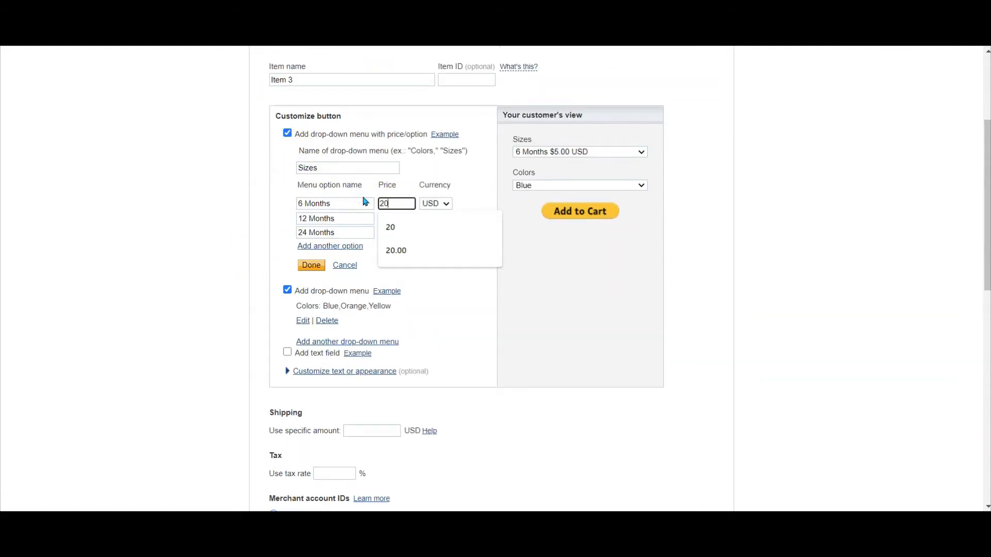
key("Tab")
key("Tab")
key("Tab")
type("30")
key("Tab")
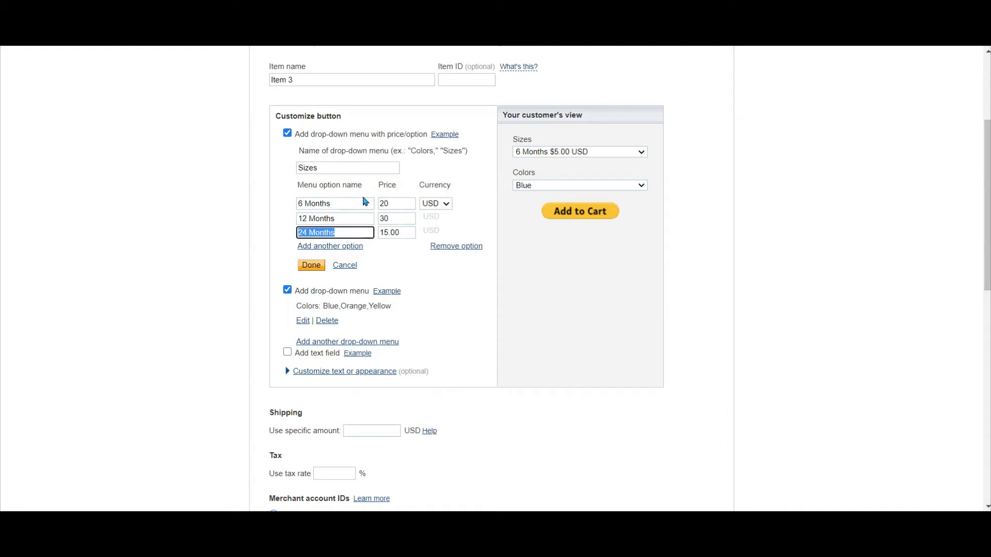
key("Tab")
type("40")
key("Tab")
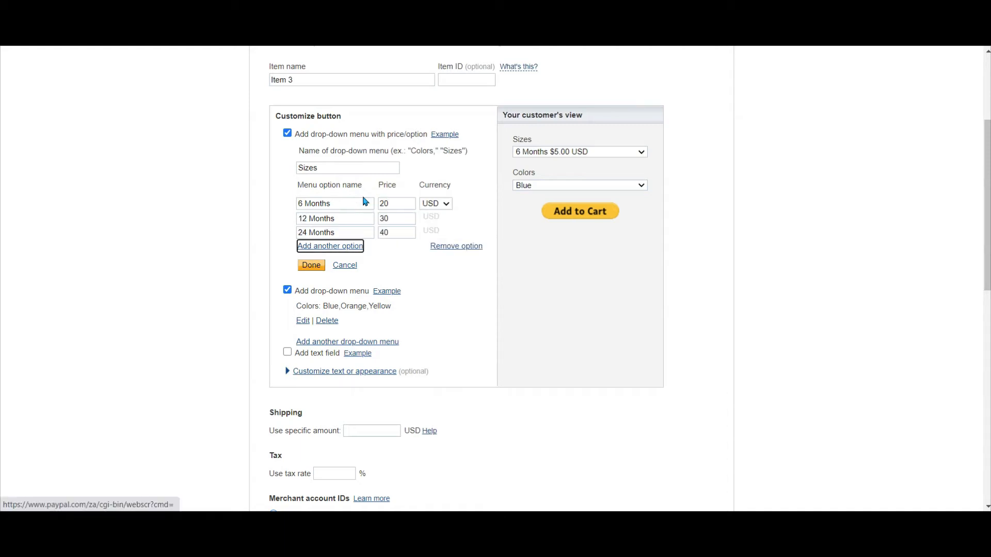
left_click(461, 297)
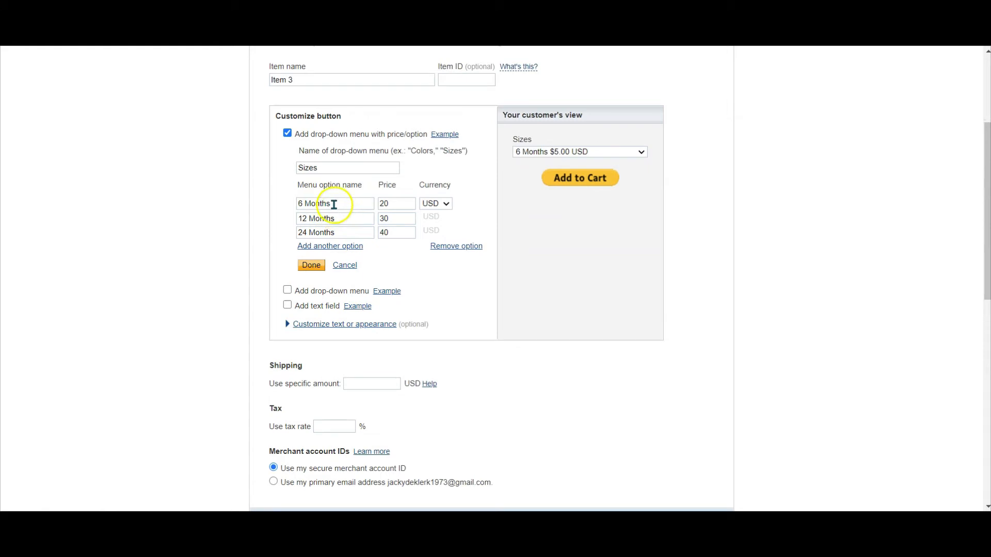
left_click(312, 266)
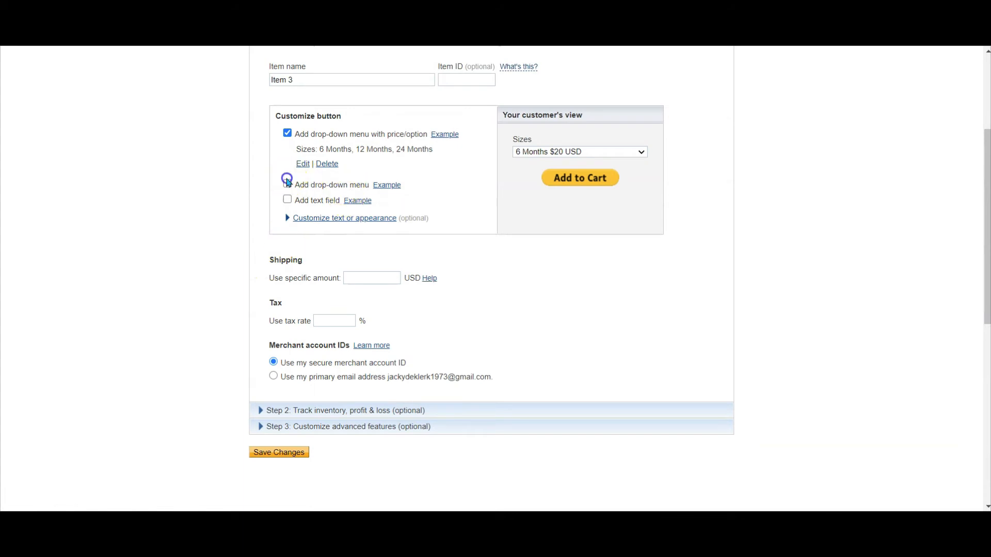
Enable the Colors drop-down menu for Item 3, name its options "Green", "Pink" and "Blue", and save the menu.
left_click(288, 184)
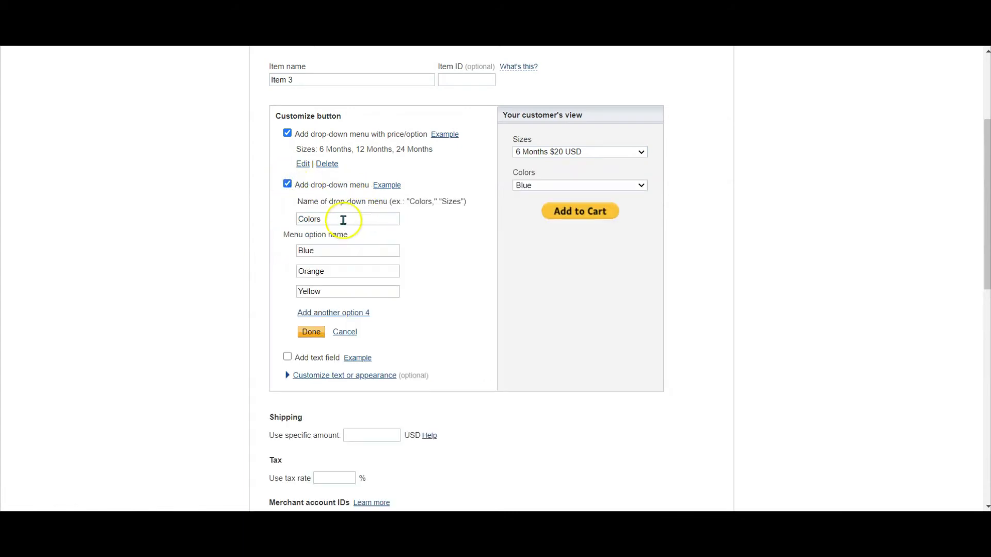
double_click(337, 253)
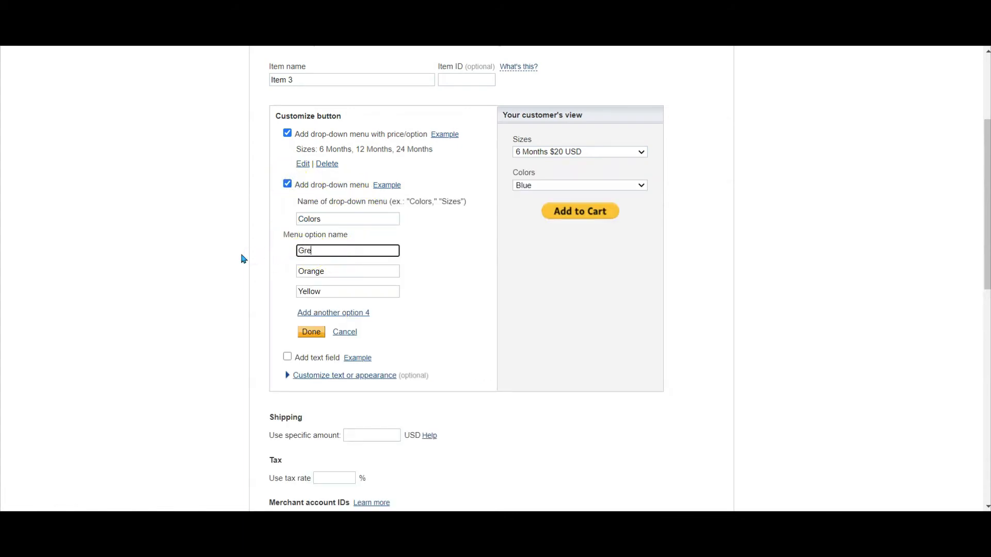
key("Tab")
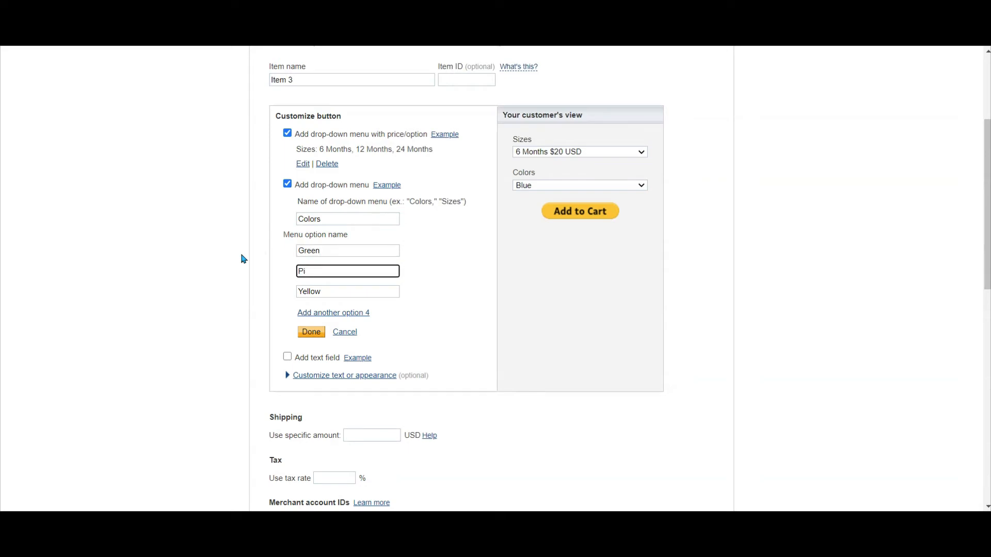
key("Tab")
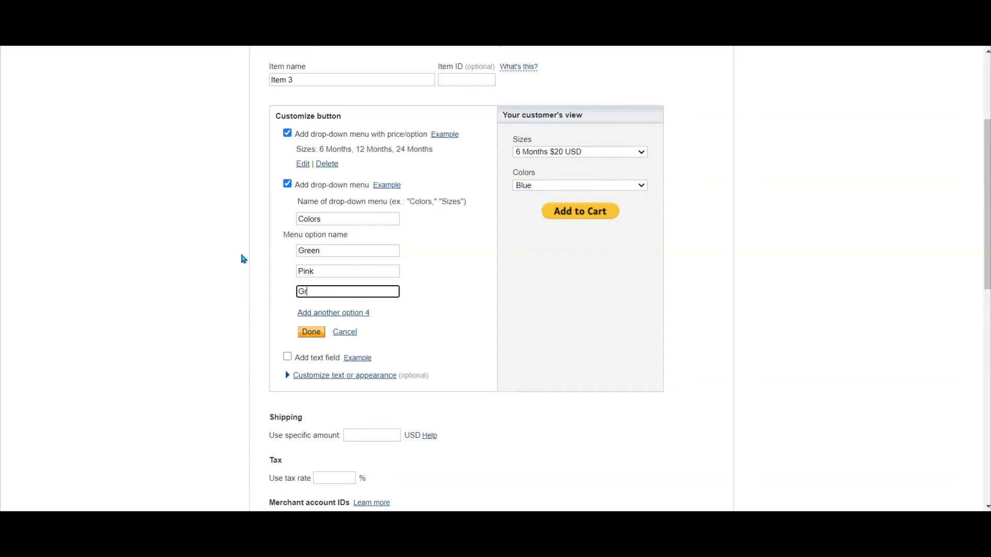
type("Blue")
left_click(315, 333)
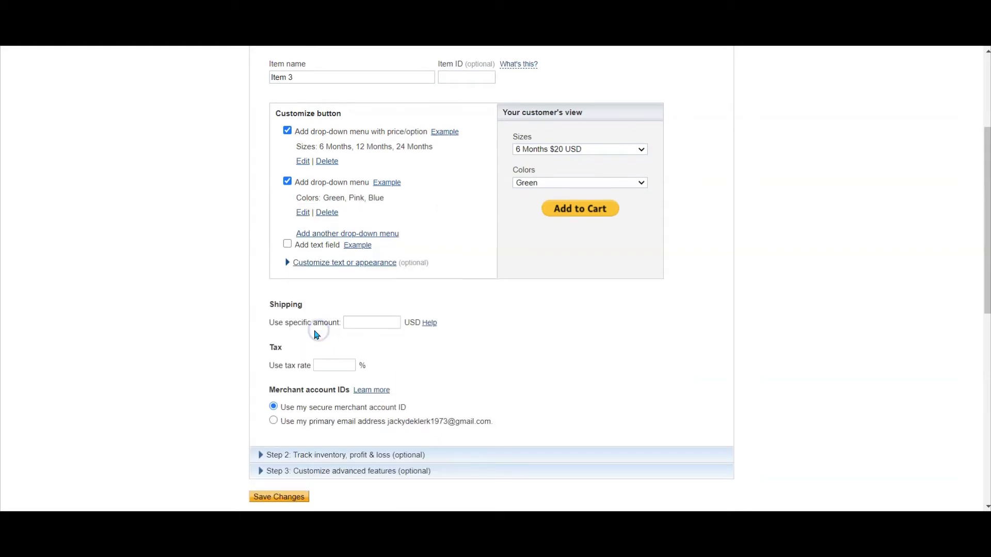
Save the changes to the Item 3 button and copy its generated website code.
scroll(316, 335, "down", 3)
left_click(288, 330)
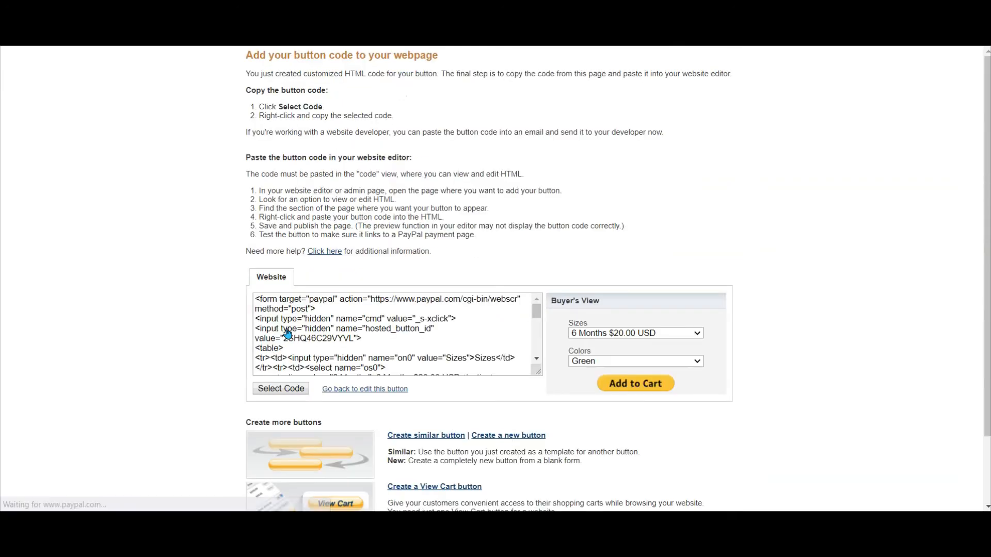
scroll(288, 332, "down", 5)
left_click(279, 389)
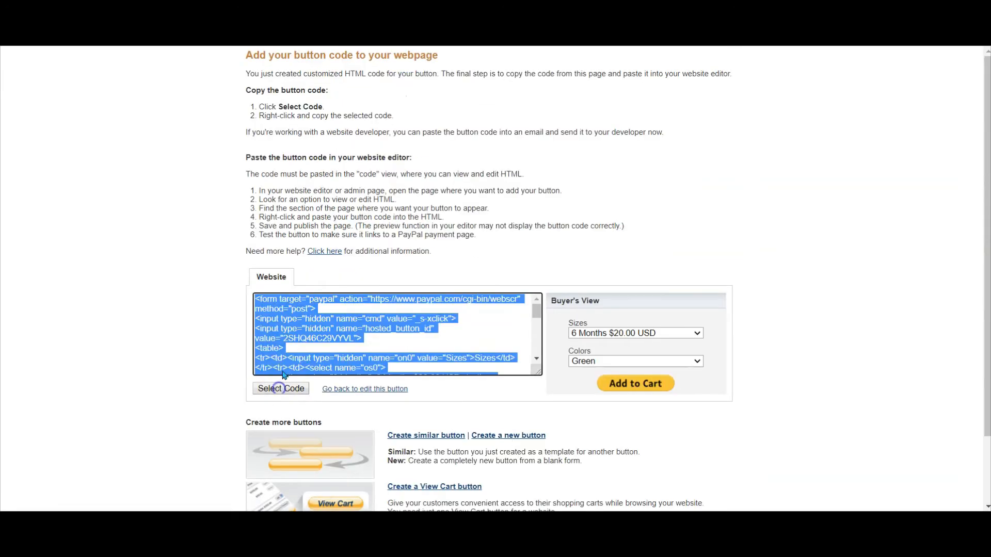
right_click(291, 330)
left_click(310, 339)
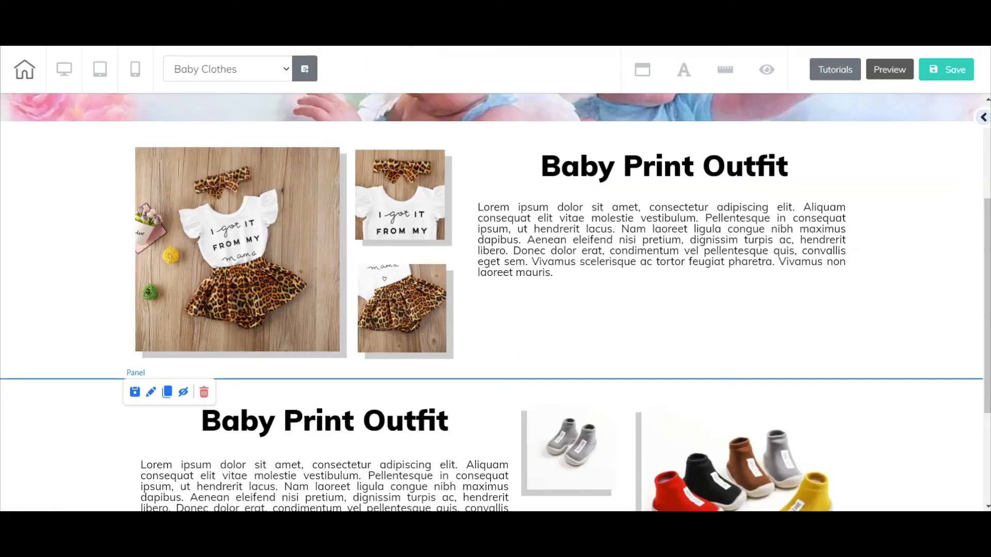
Add an Iframe element to the Baby Clothes page and position it below the first Baby Print Outfit description.
left_click(985, 117)
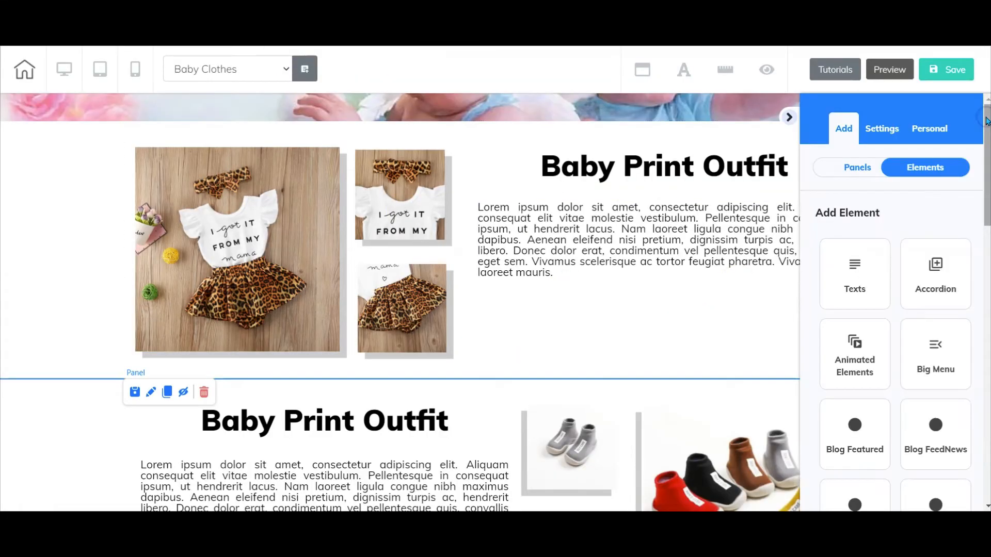
scroll(931, 303, "down", 5)
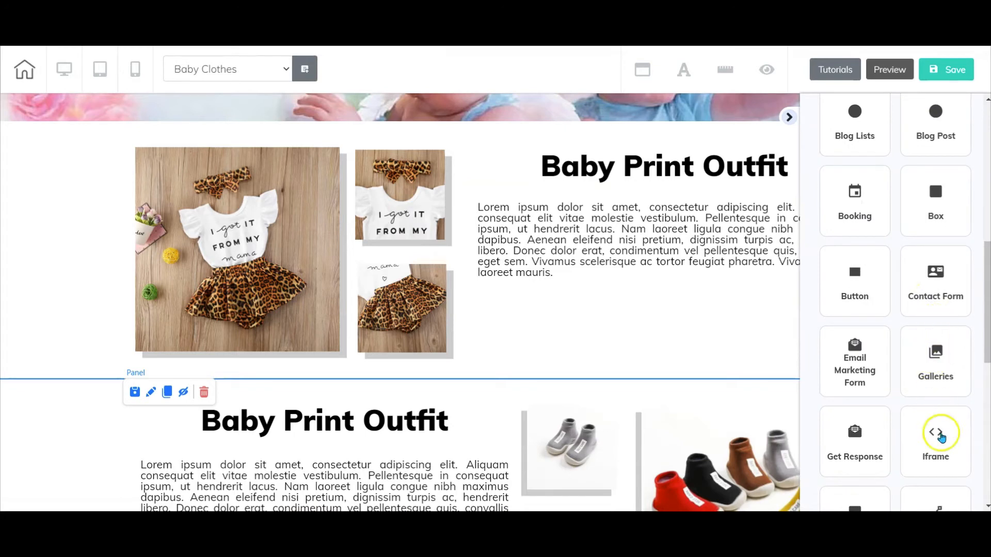
left_click(937, 440)
left_click_drag(875, 324, 675, 319)
left_click(789, 118)
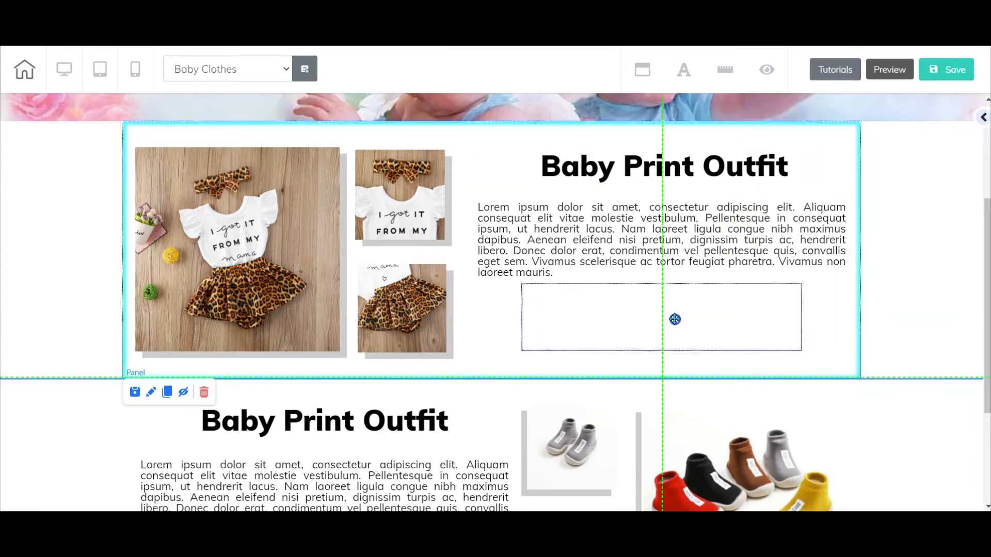
Embed the copied Item 3 button code in the new Iframe's Embed Doc setting and resize the Iframe to fit the whole button.
left_click(676, 321)
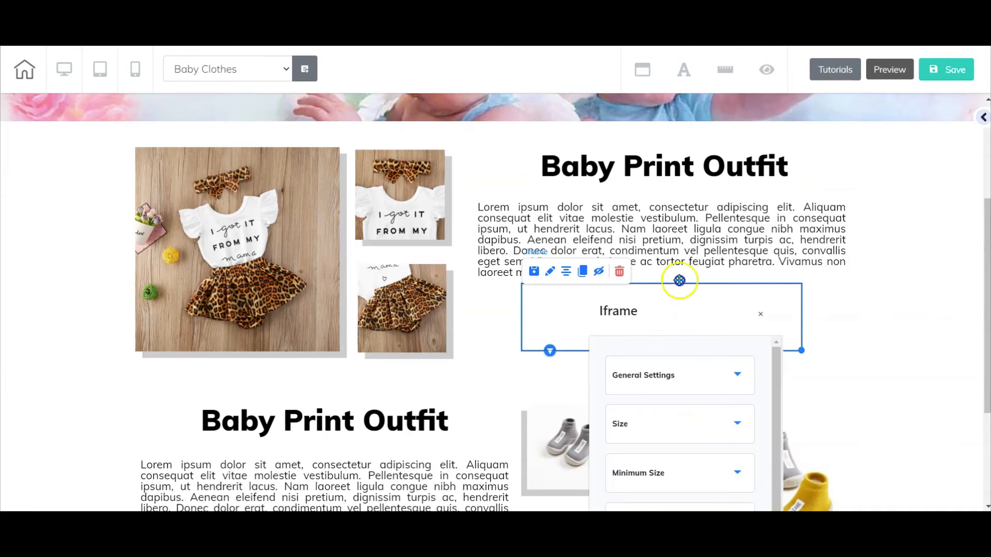
left_click(725, 214)
scroll(726, 215, "down", 3)
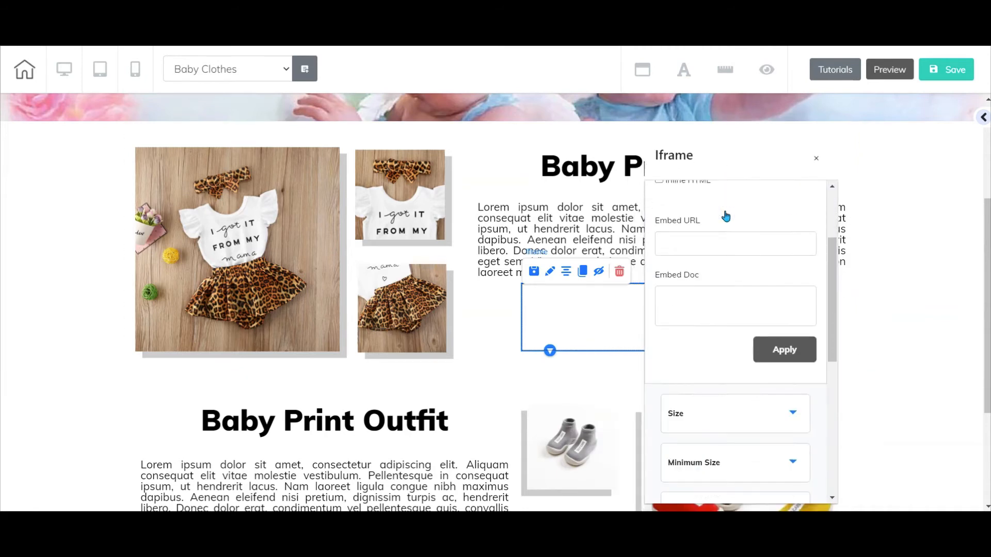
left_click(694, 288)
right_click(695, 289)
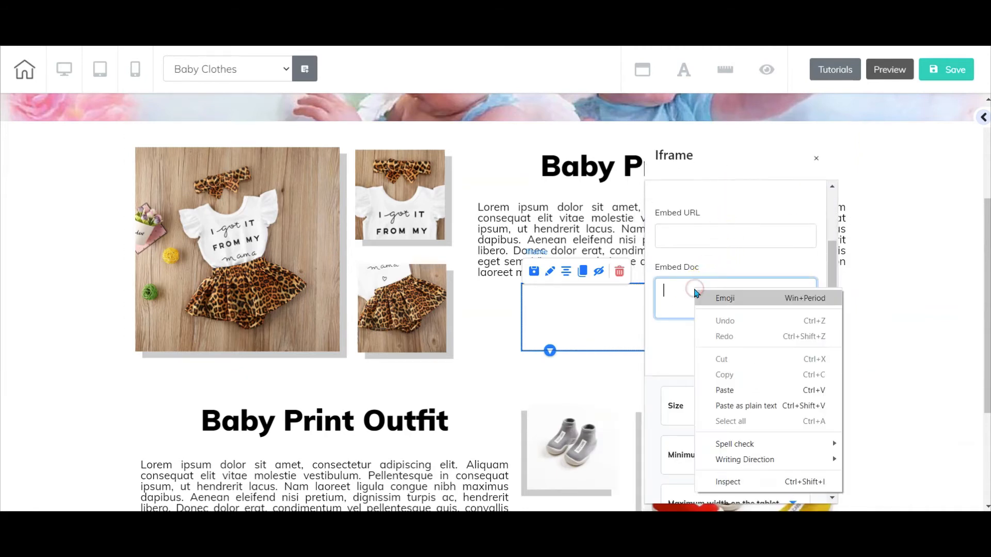
left_click(744, 386)
left_click(785, 343)
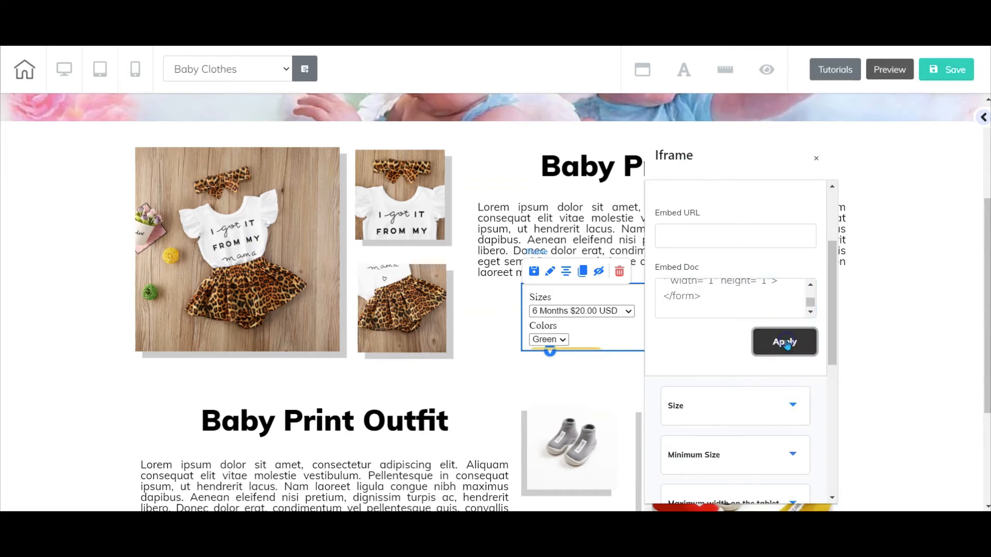
left_click(816, 158)
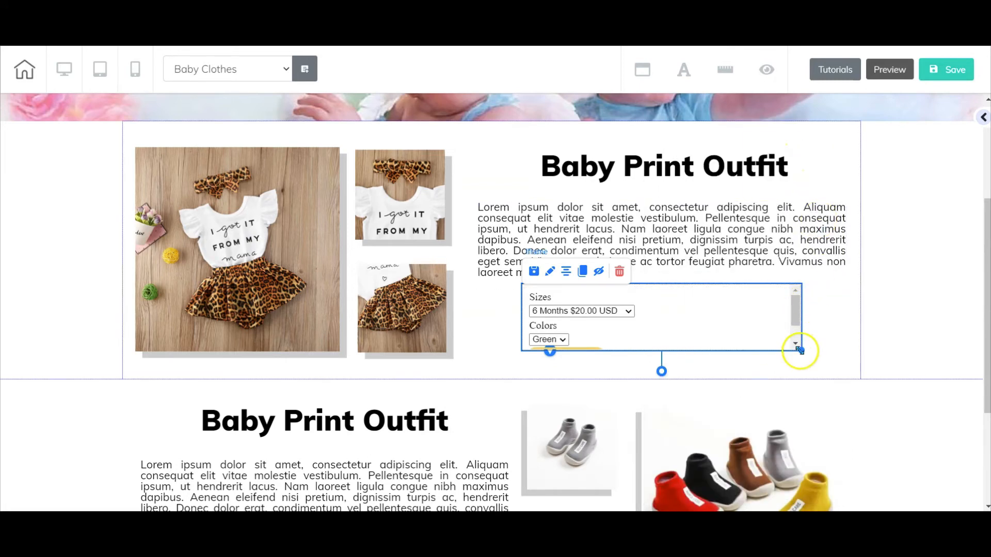
left_click_drag(801, 350, 670, 338)
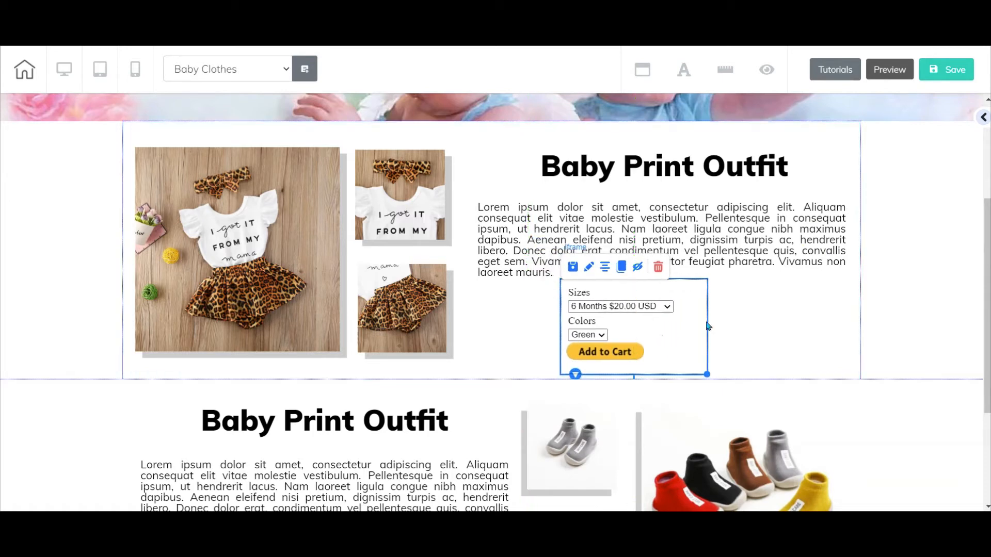
Save the Baby Clothes page with the embedded Item 3 button and publish the site.
left_click(905, 280)
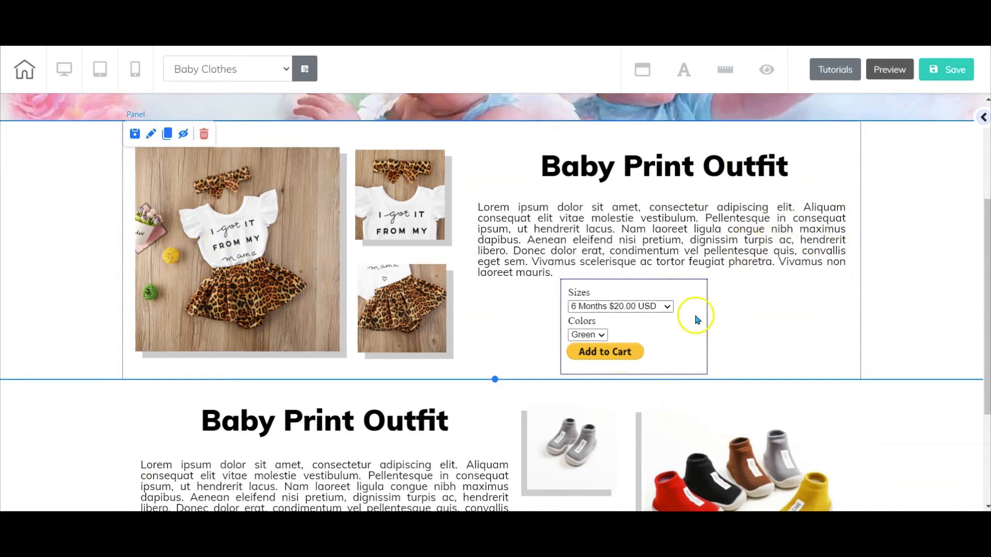
left_click(948, 69)
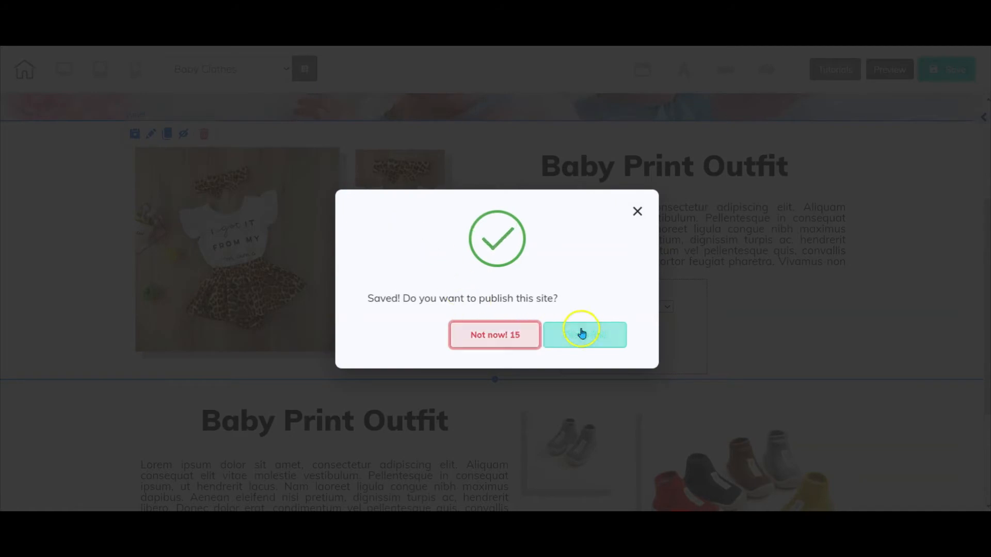
left_click(583, 331)
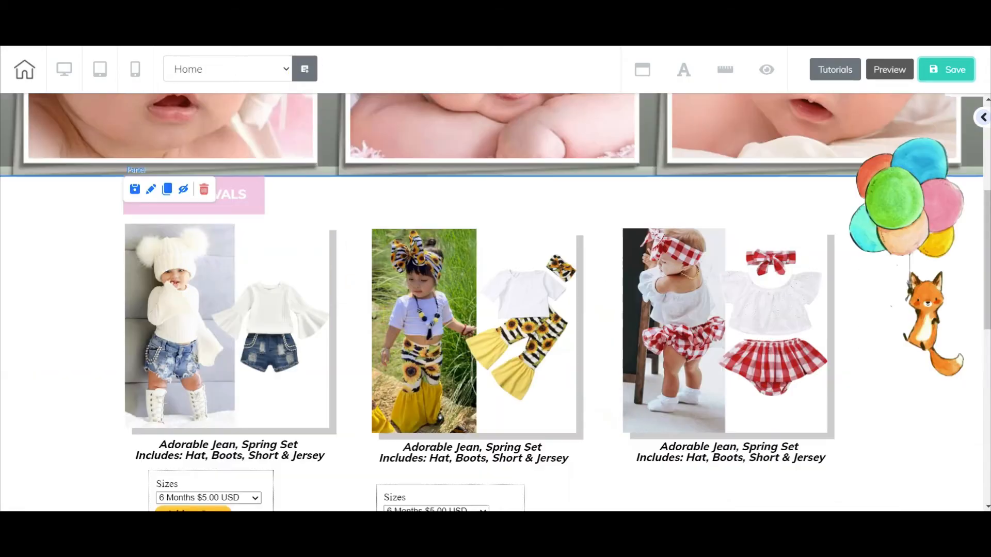
Switch to PayPal's button page and create a View Cart button with the standard PayPal button design.
scroll(673, 264, "up", 5)
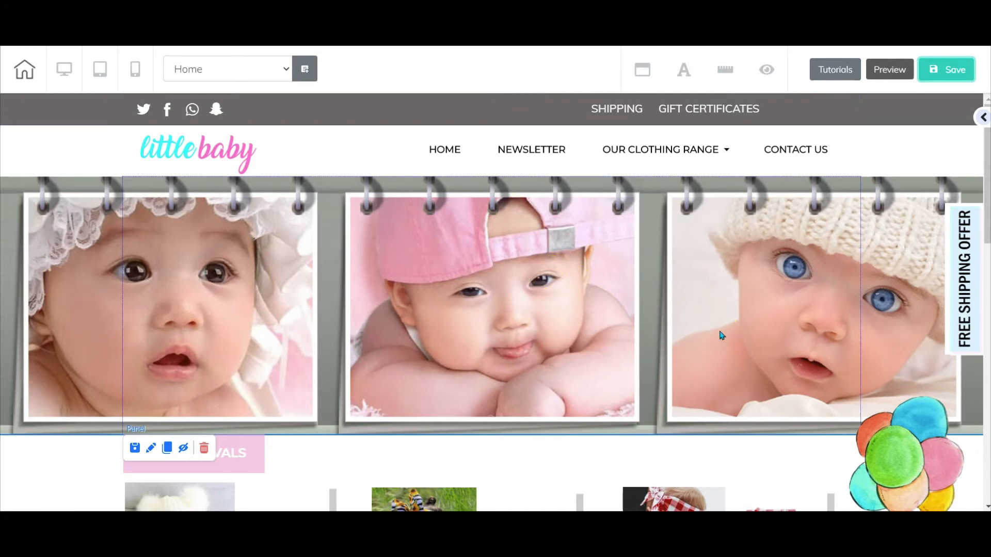
left_click(603, 147)
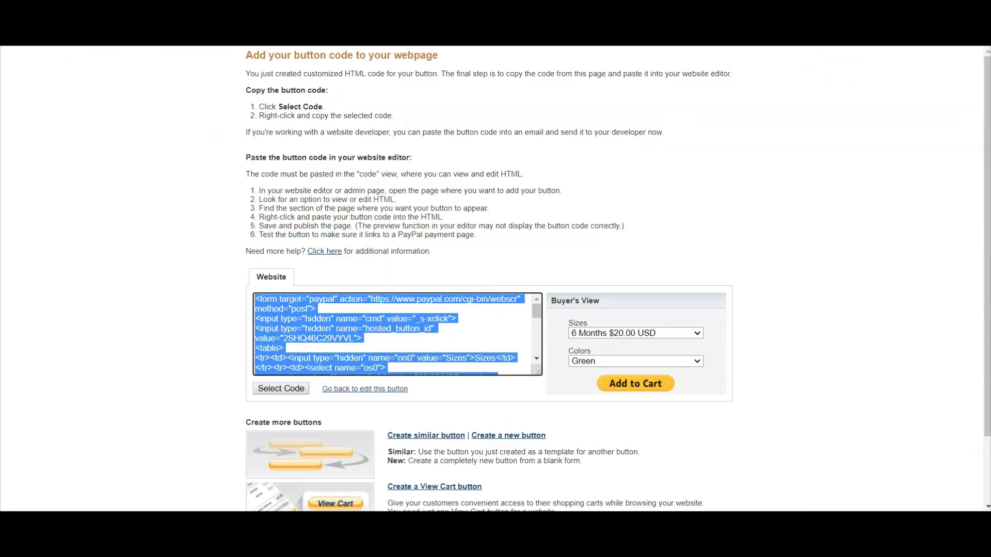
scroll(747, 188, "down", 3)
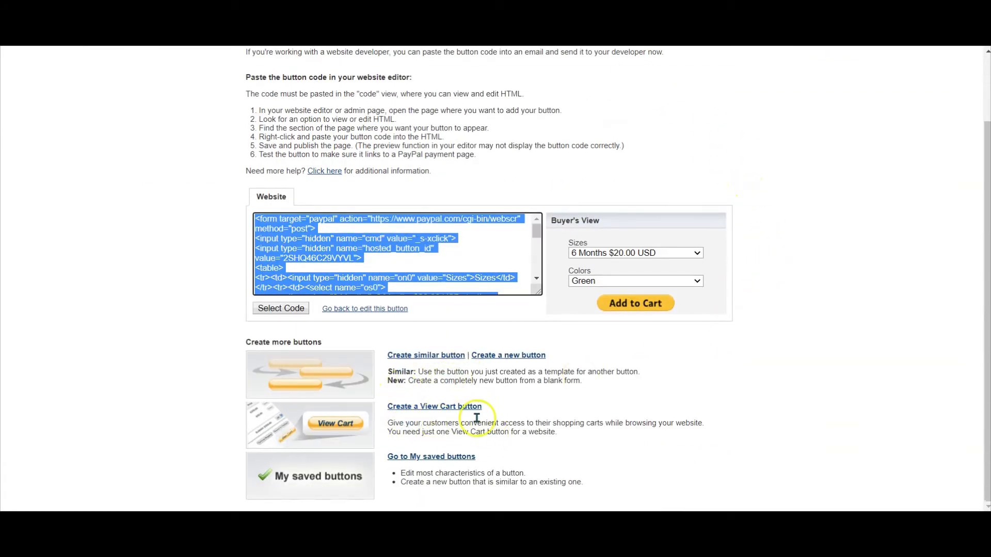
left_click(466, 407)
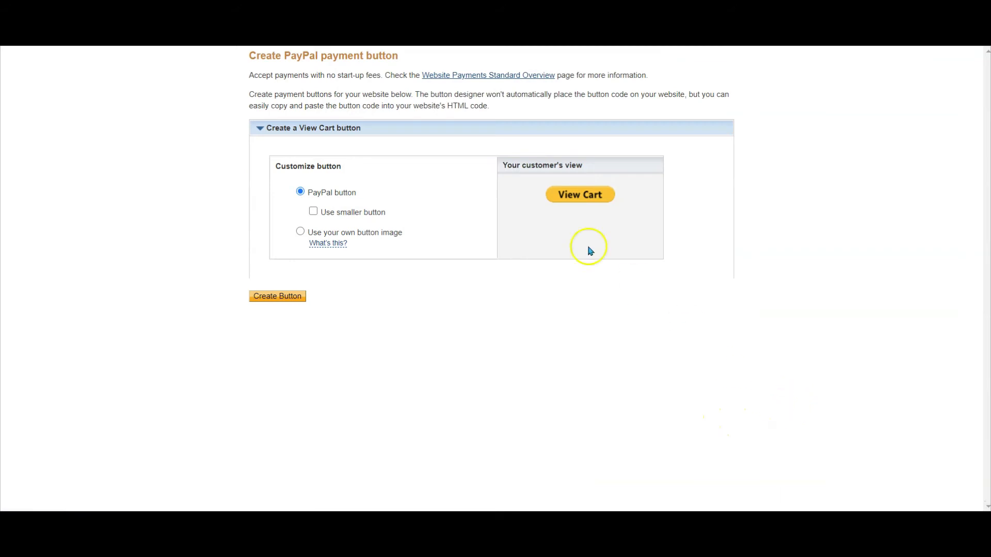
left_click(289, 300)
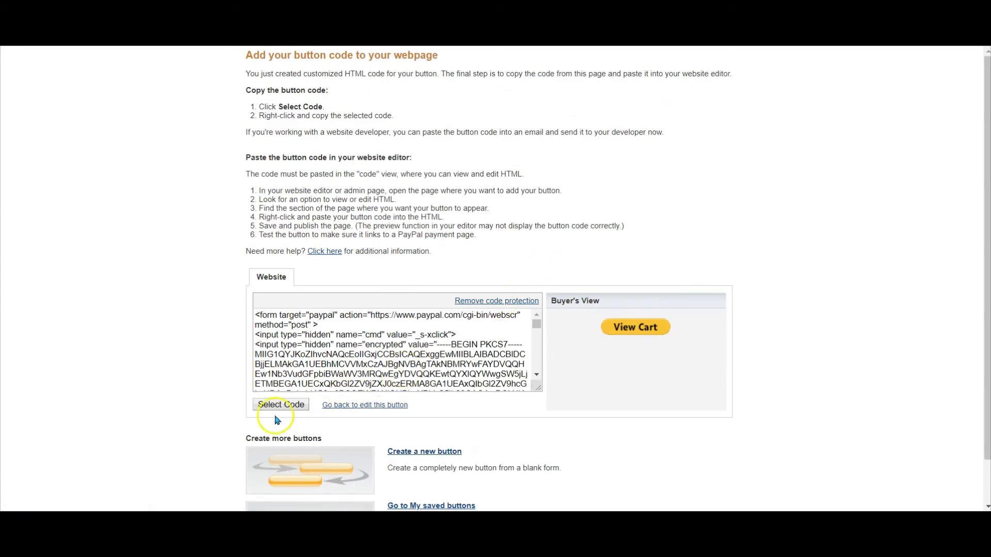
Select and copy the generated website code of the View Cart button.
left_click(281, 405)
right_click(306, 354)
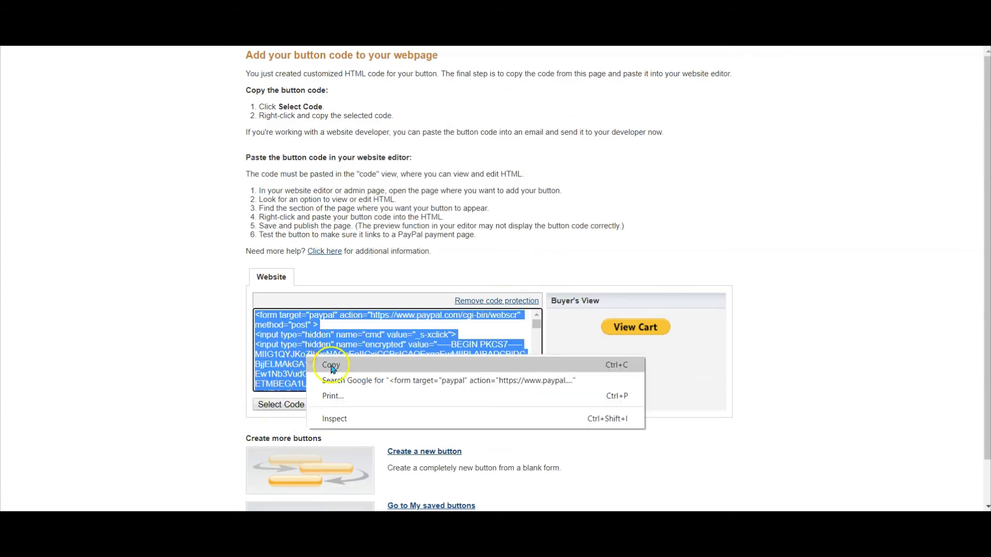
left_click(330, 365)
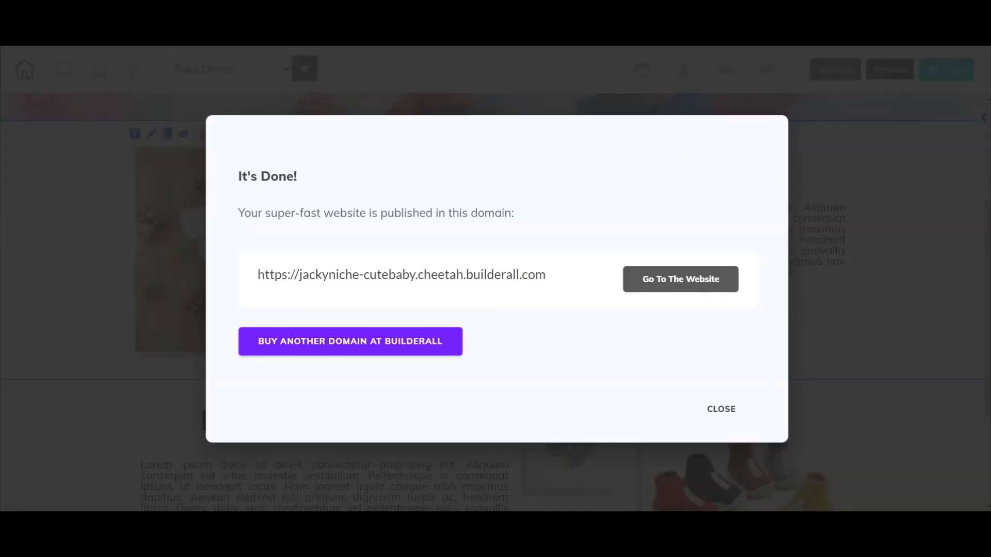
Return to the Baby Clothes page in the site editor and add an Iframe element to the first Baby Print Outfit panel.
left_click(724, 406)
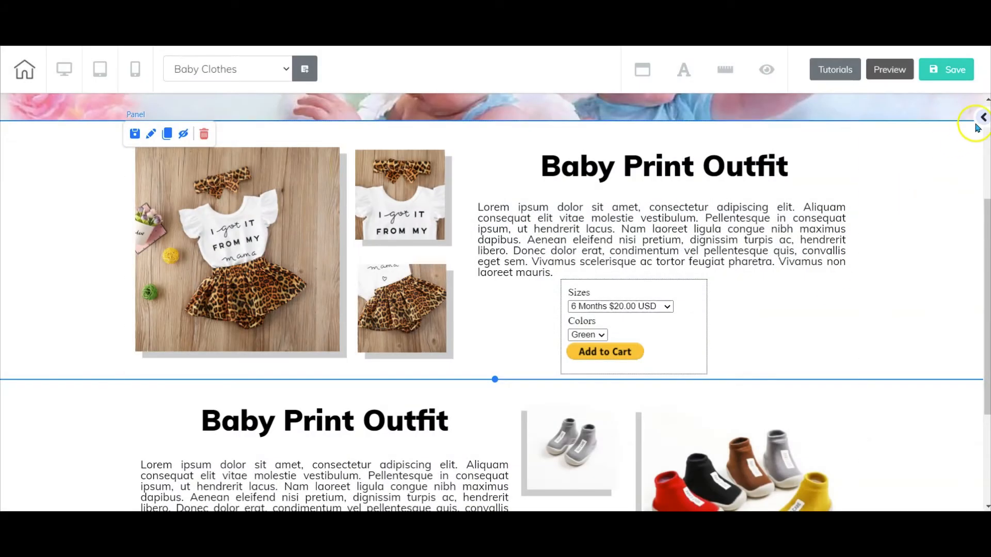
left_click(981, 117)
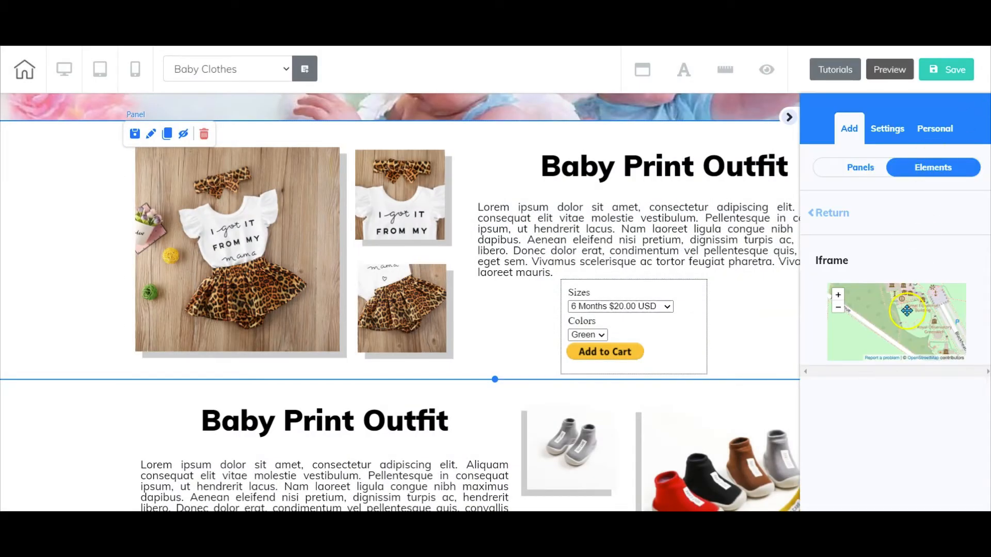
left_click_drag(904, 311, 504, 159)
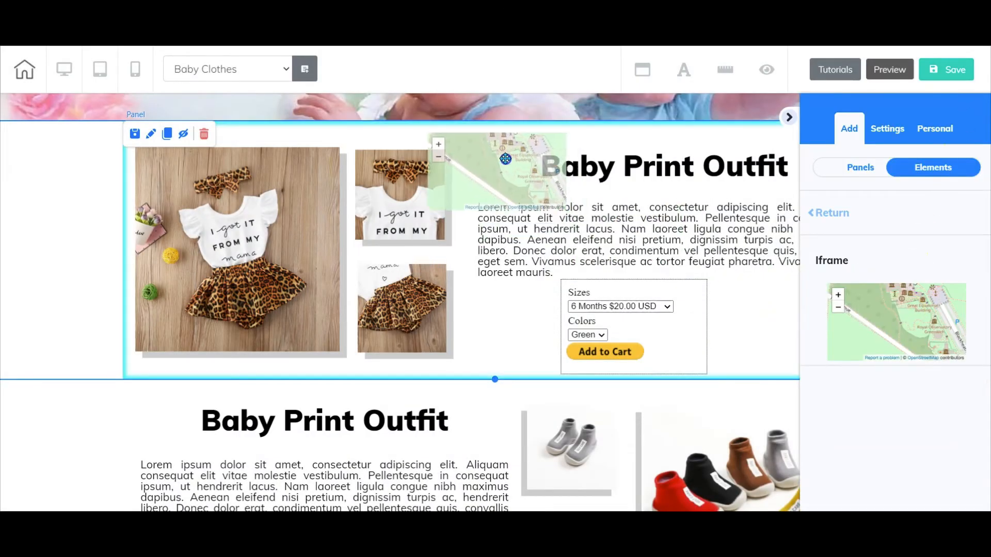
left_click(789, 117)
left_click(504, 145)
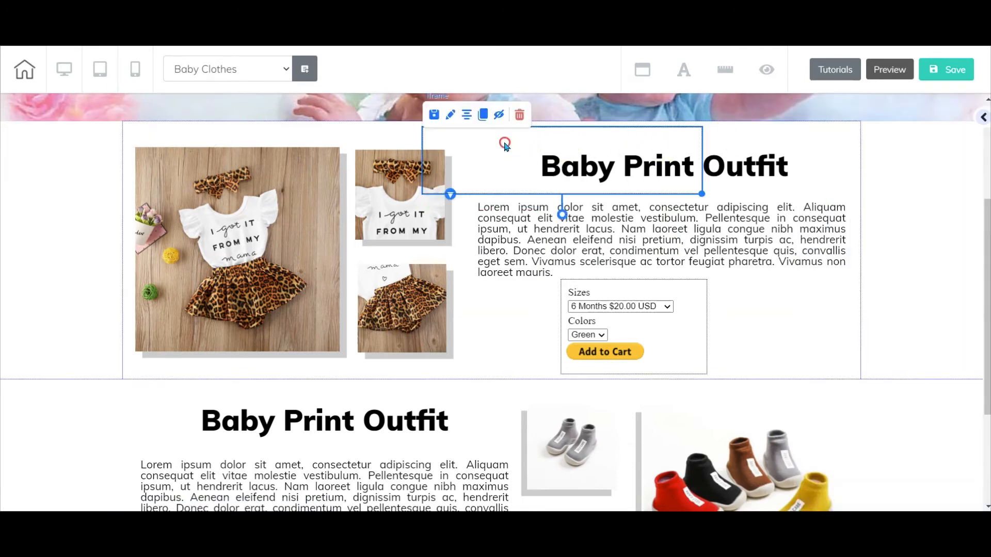
Embed the copied View Cart code in the new Iframe's Embed Doc setting and apply it.
left_click(653, 219)
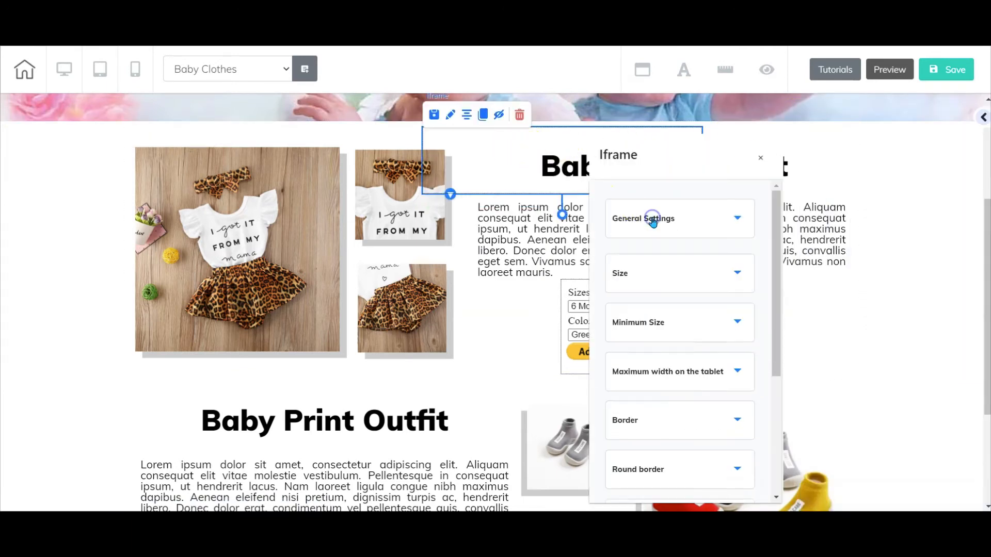
left_click(653, 219)
right_click(627, 416)
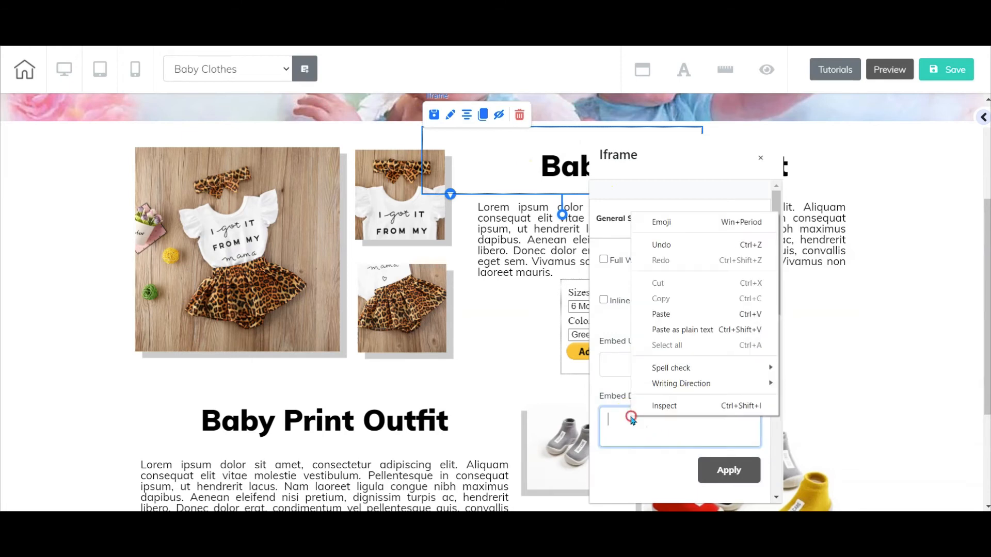
left_click(675, 321)
left_click(725, 469)
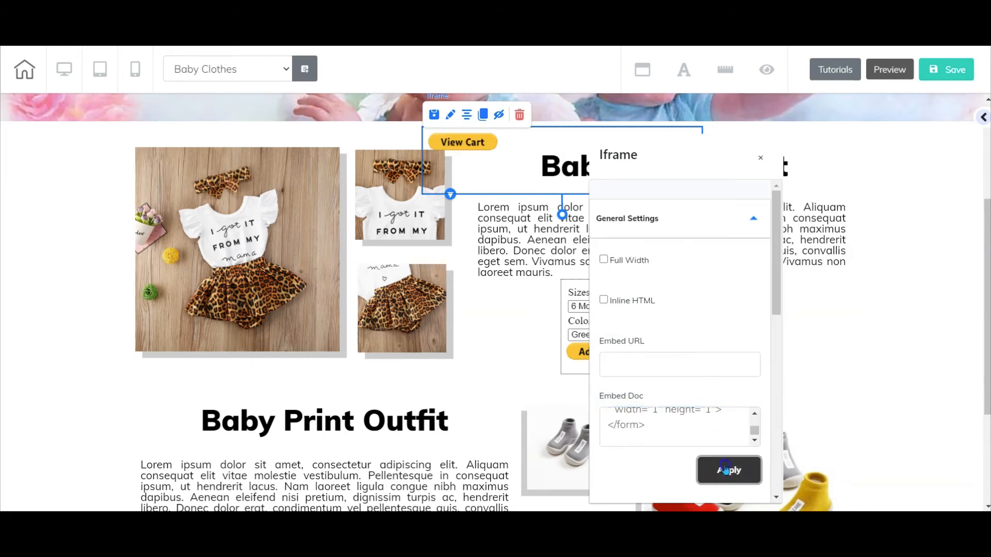
left_click(497, 150)
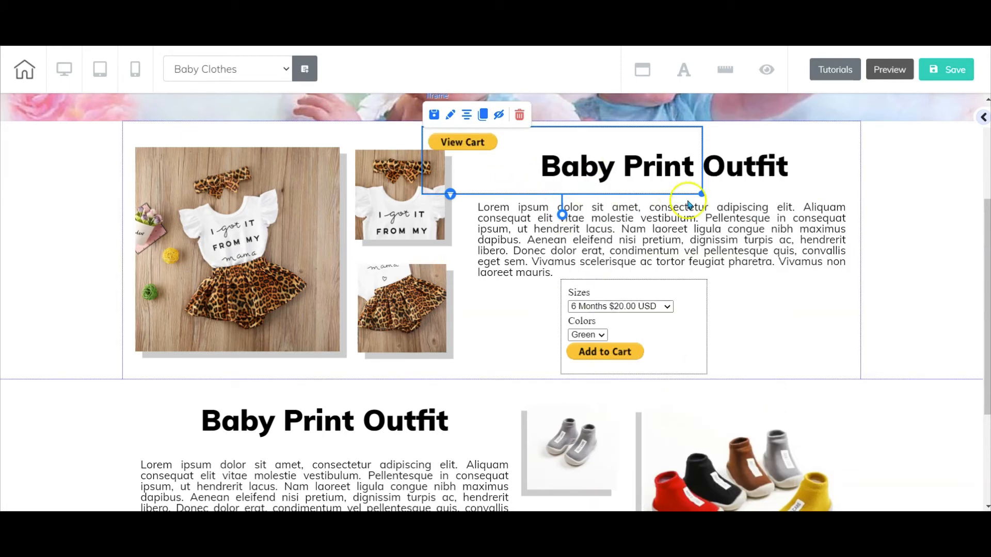
Shrink the View Cart Iframe, place it in the header bar beside Gift Certificates, and reapply its embedded code.
left_click_drag(701, 194, 814, 107)
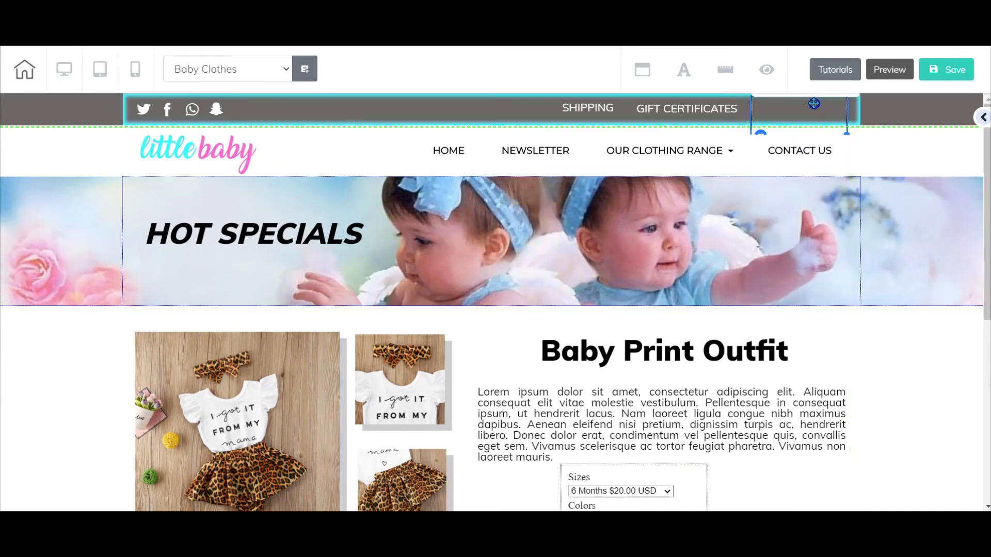
left_click(630, 380)
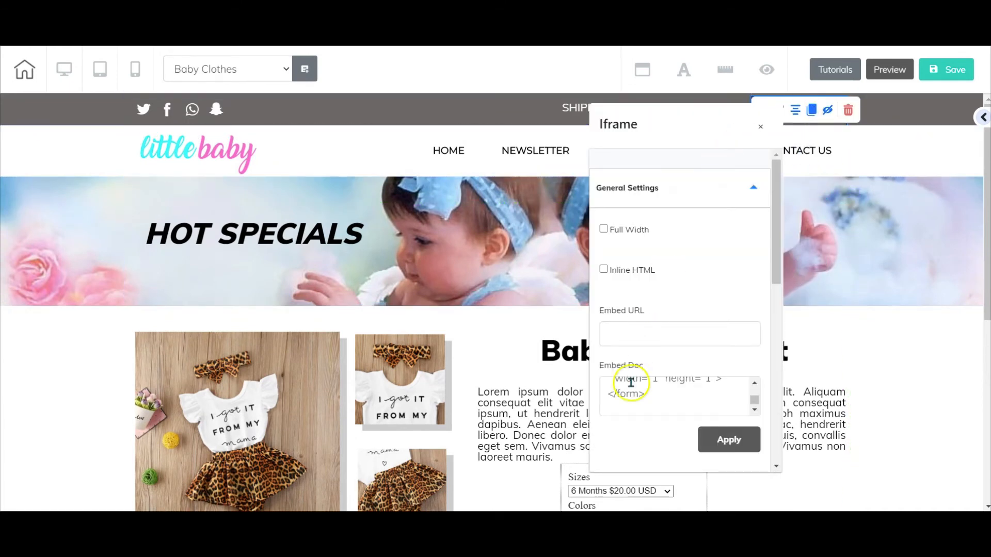
left_click(726, 439)
left_click(929, 350)
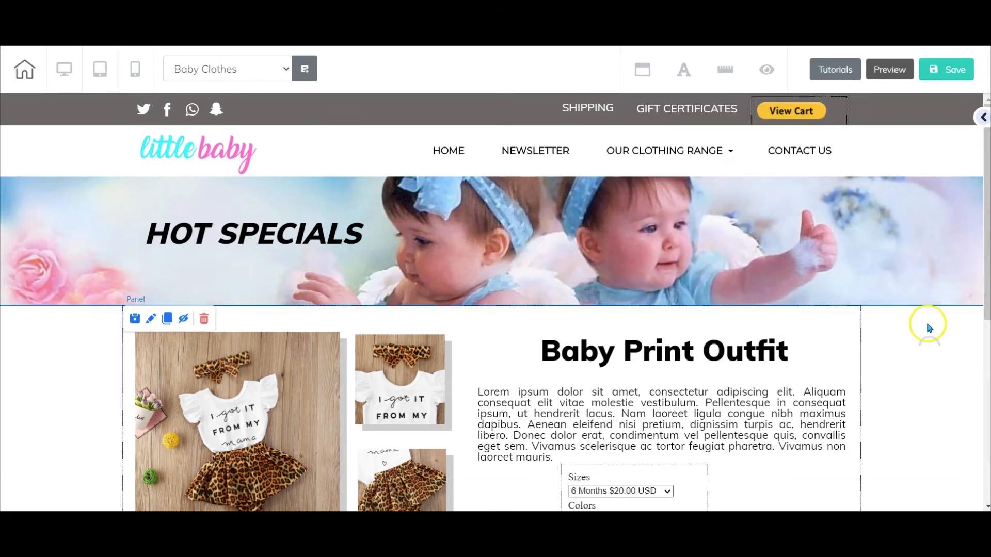
left_click(944, 160)
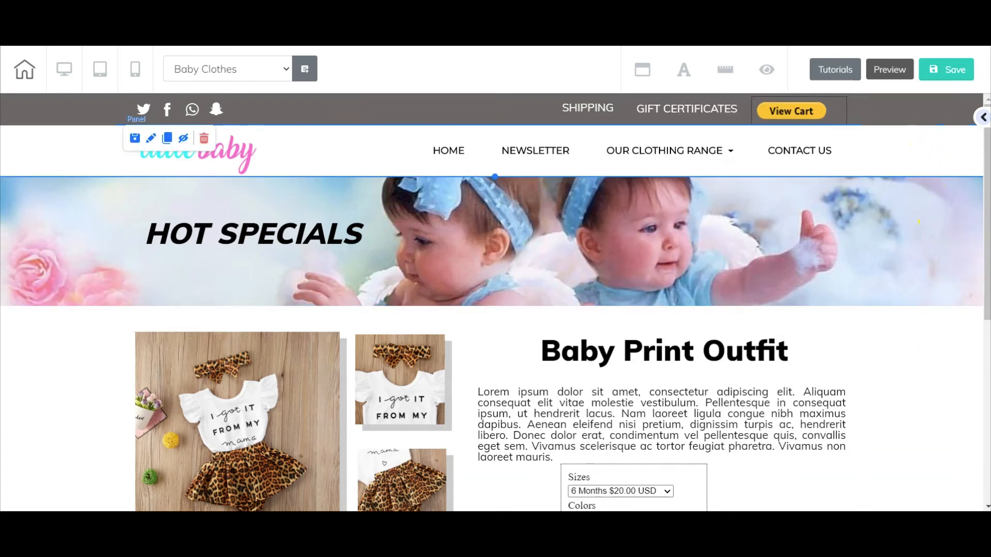
Save the Baby Clothes page with its header View Cart button, publish the site, and dismiss the publishing confirmation.
left_click(946, 73)
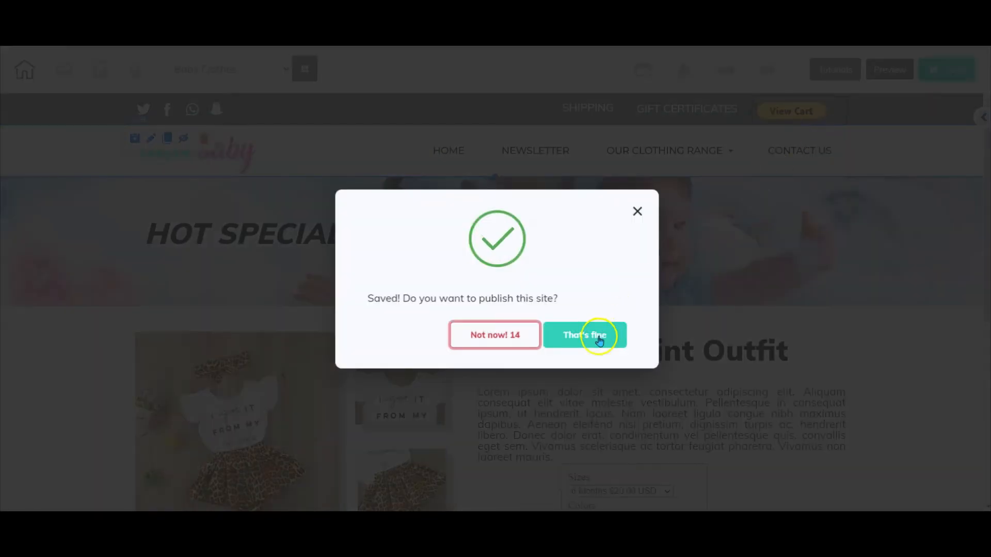
left_click(599, 341)
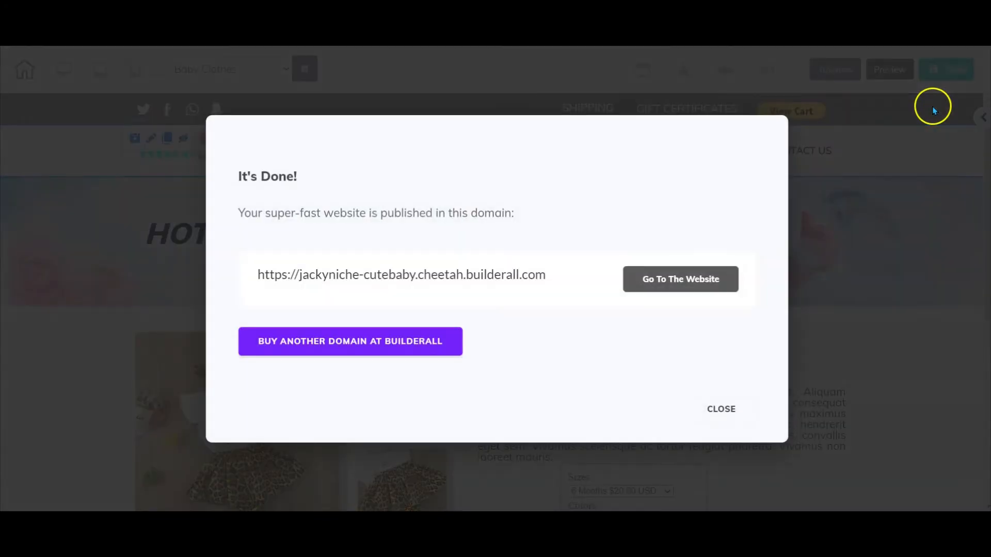
left_click(723, 408)
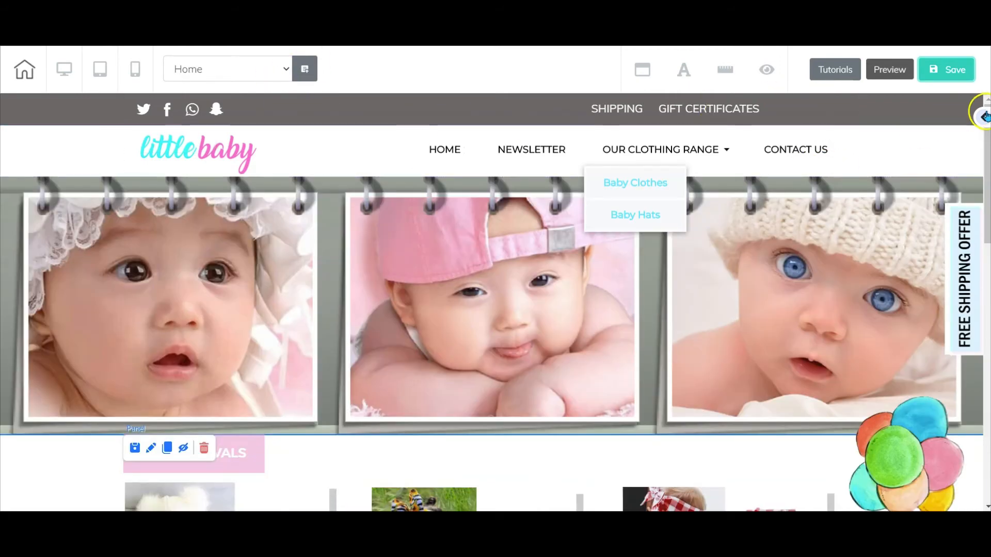
Add an Iframe element to the Home page over the baby photo banner and open its settings.
left_click(983, 116)
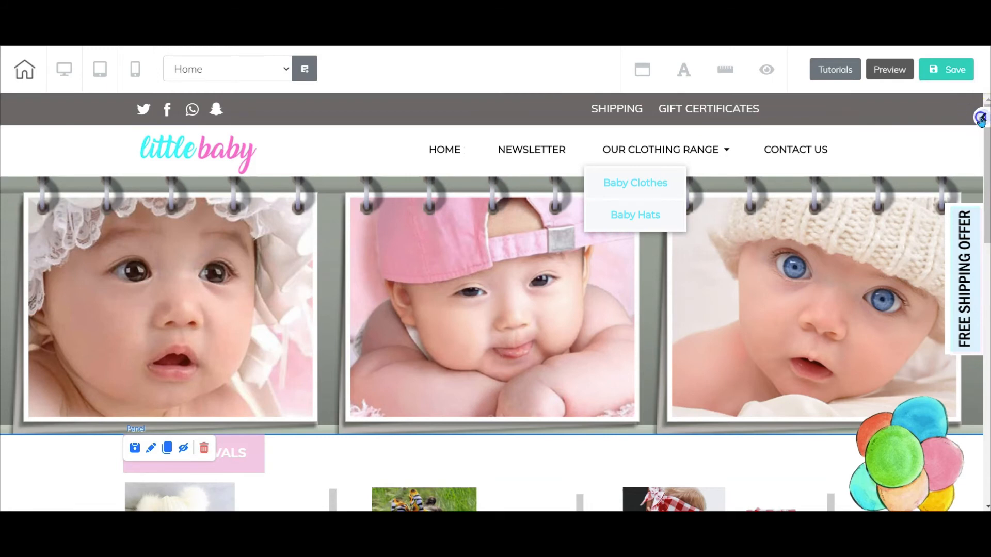
left_click(981, 117)
left_click_drag(885, 311, 544, 340)
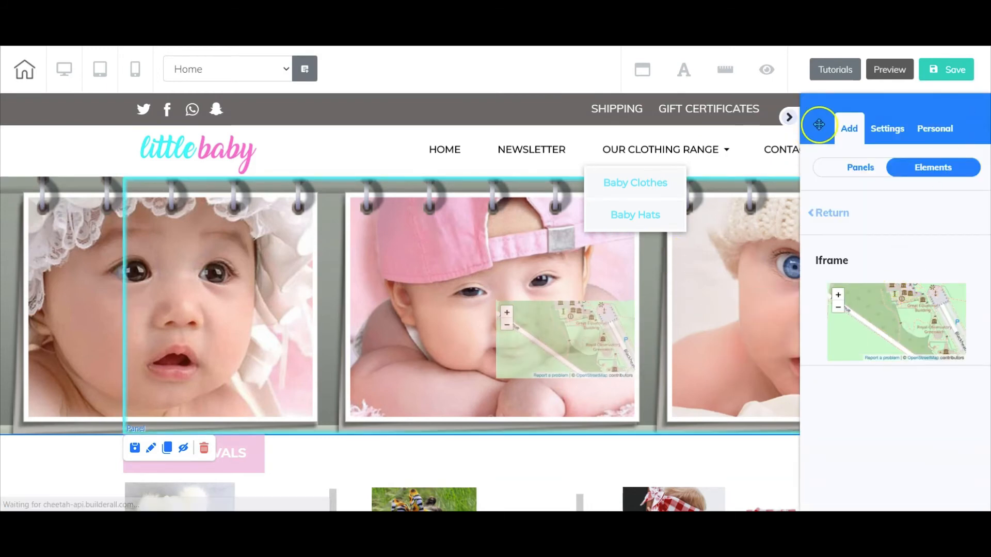
left_click(789, 118)
left_click(565, 336)
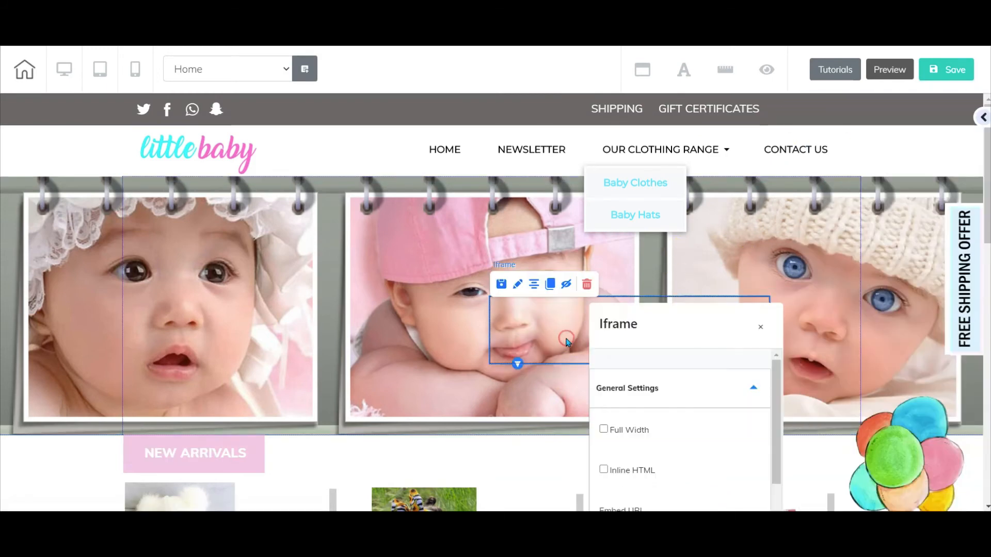
Embed the View Cart code in the Home page Iframe's Embed Doc setting, apply it, and close the settings.
left_click_drag(684, 318, 789, 148)
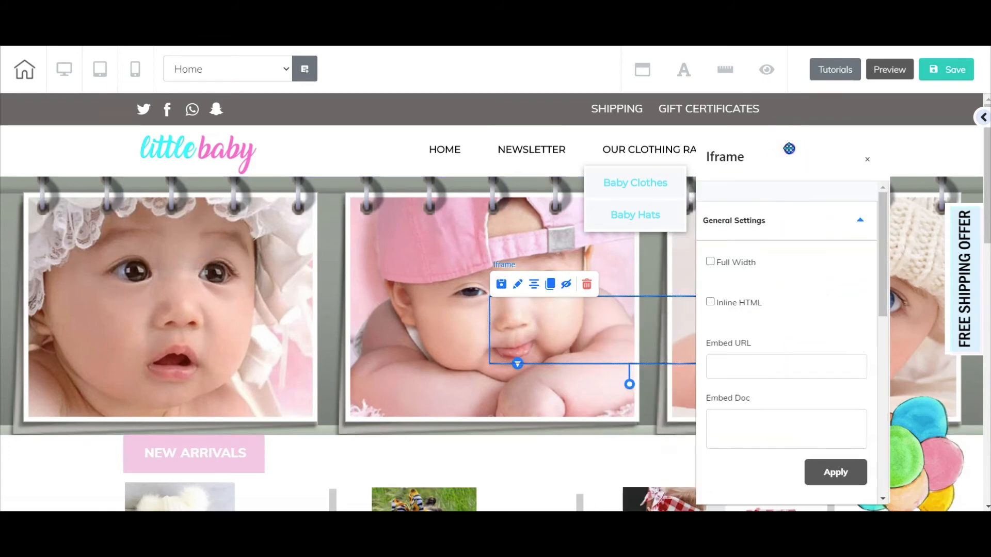
left_click(724, 413)
right_click(723, 413)
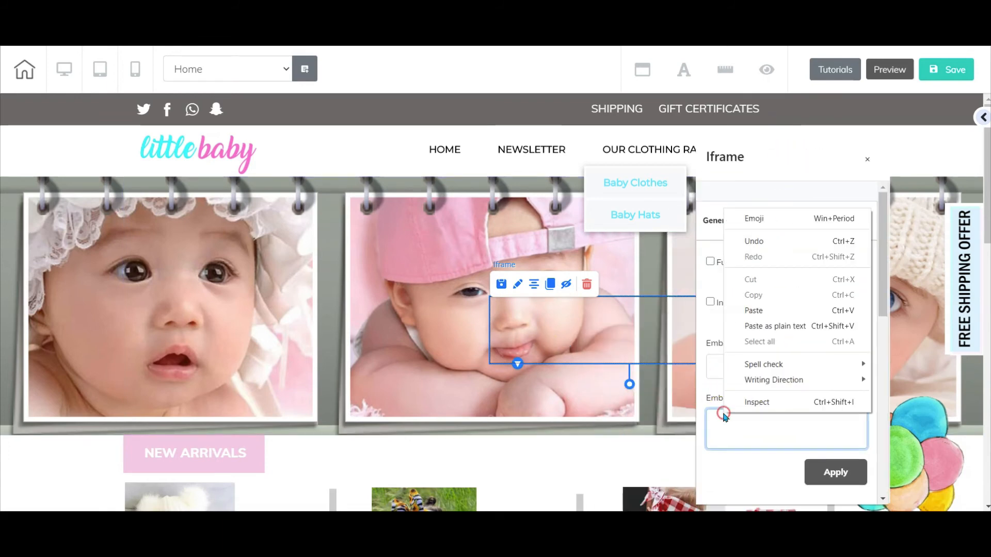
left_click(756, 312)
left_click(831, 472)
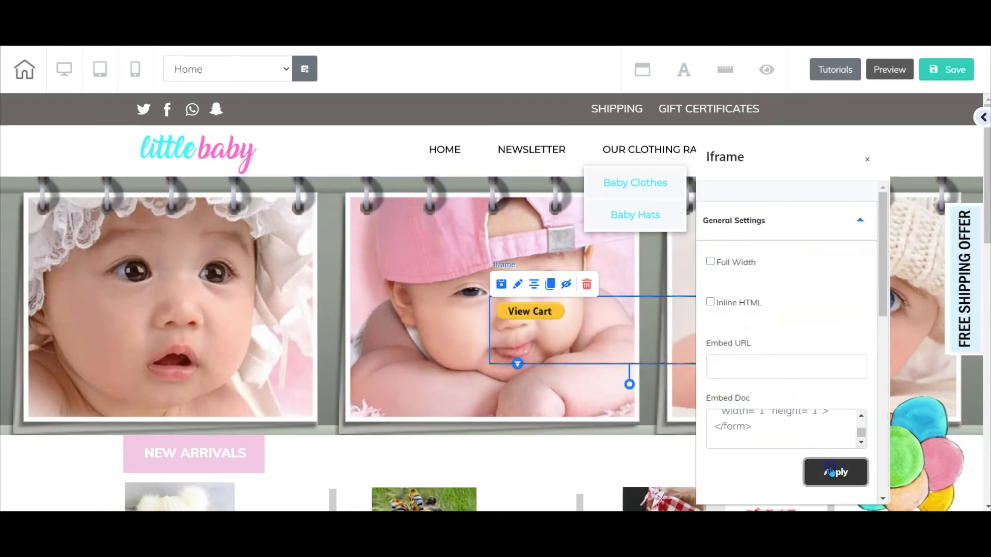
left_click(867, 159)
Shrink the Home page's View Cart Iframe, place it beside Gift Certificates in the header bar, and reapply its code.
left_click_drag(766, 365, 836, 122)
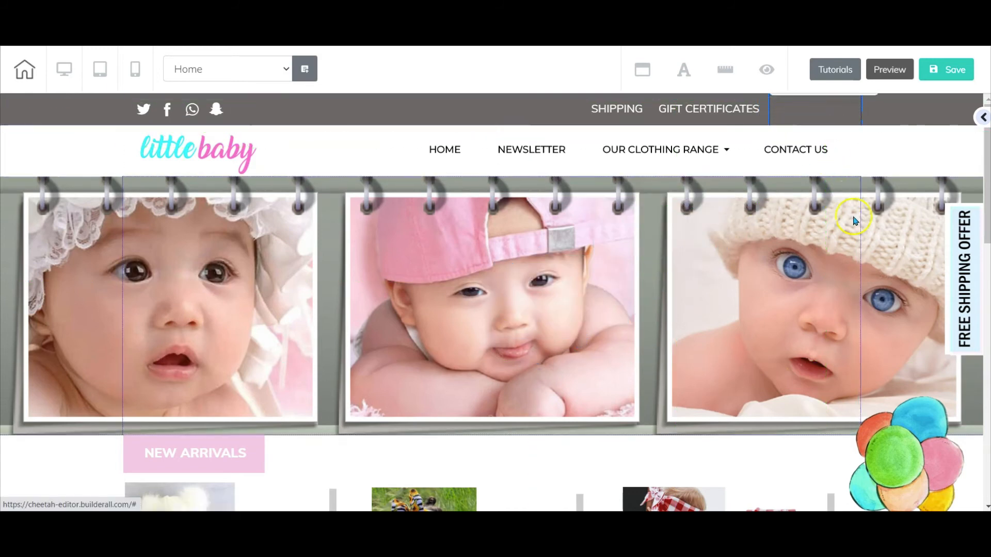
left_click(825, 109)
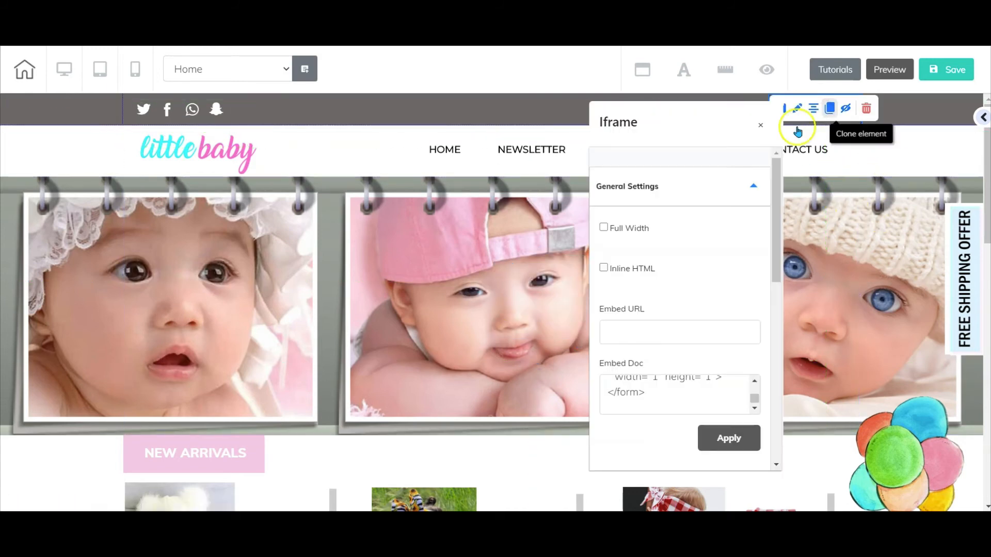
left_click(703, 436)
left_click(838, 303)
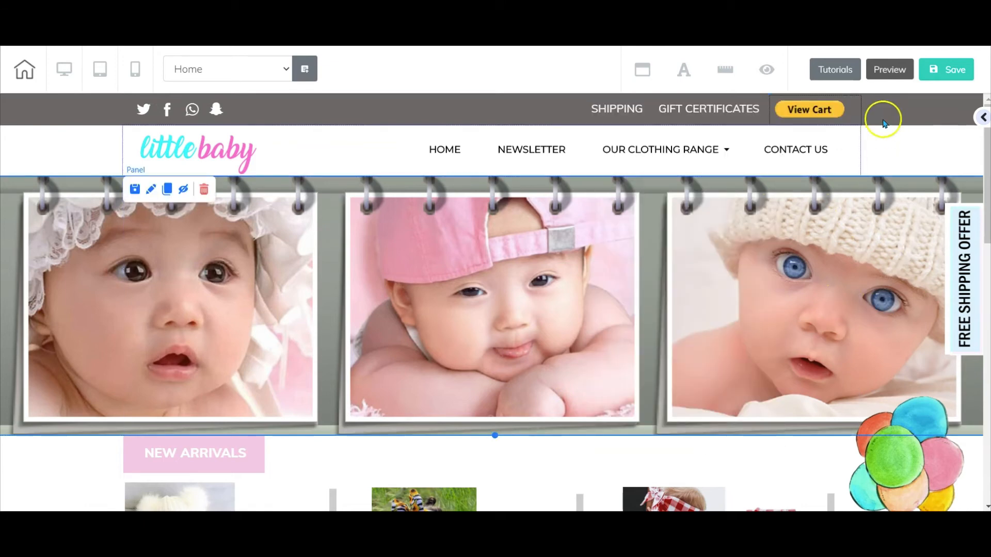
Save the Home page, publish the site, and dismiss the publishing confirmation.
left_click(949, 68)
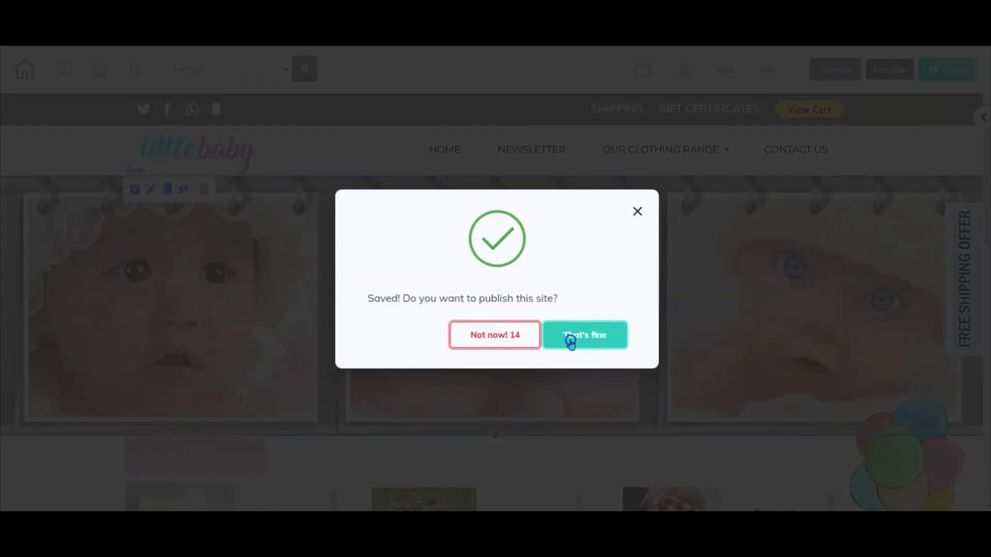
left_click(570, 340)
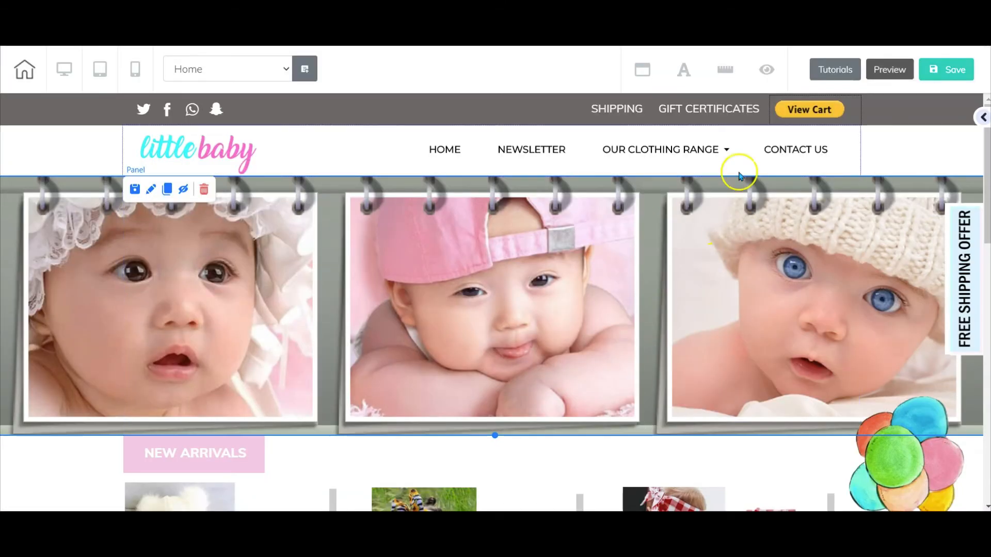
left_click(655, 147)
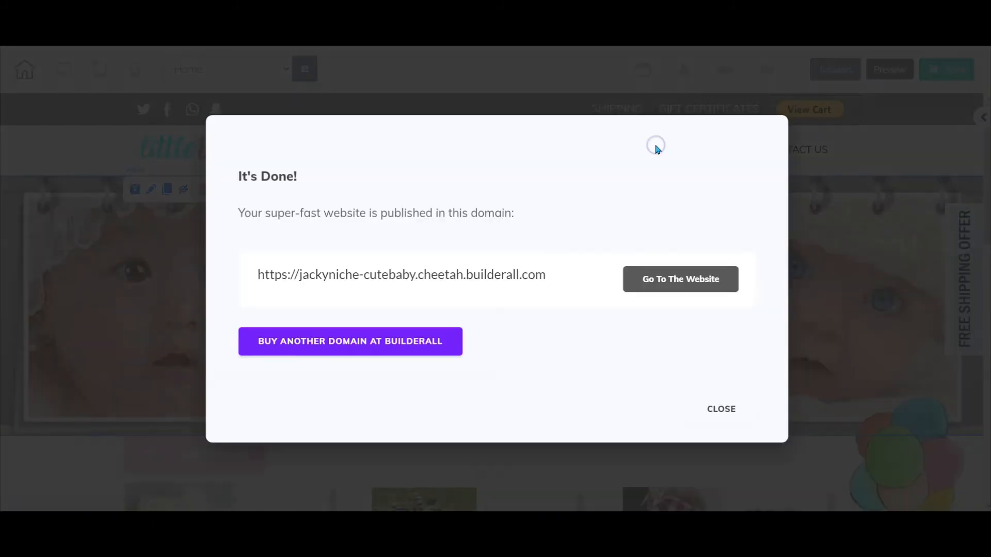
left_click(720, 406)
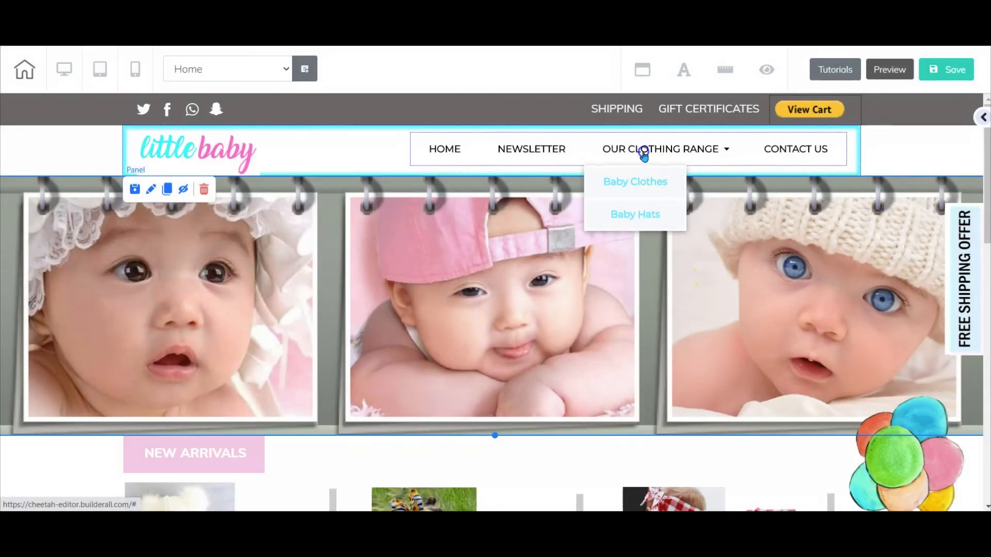
Check the page link assigned to the OUR CLOTHING RANGE item of the header menu, leaving the menu's settings unchanged.
left_click(642, 154)
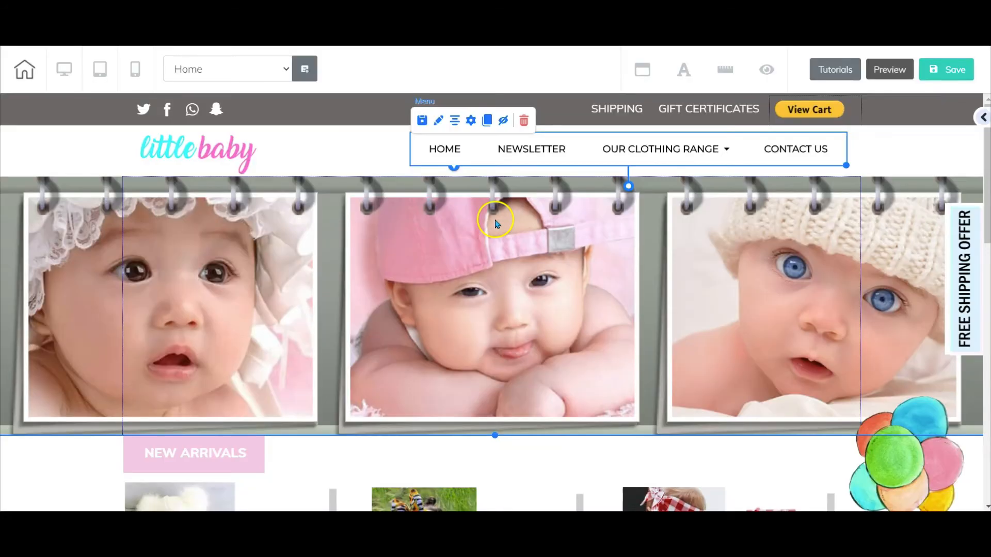
left_click(469, 121)
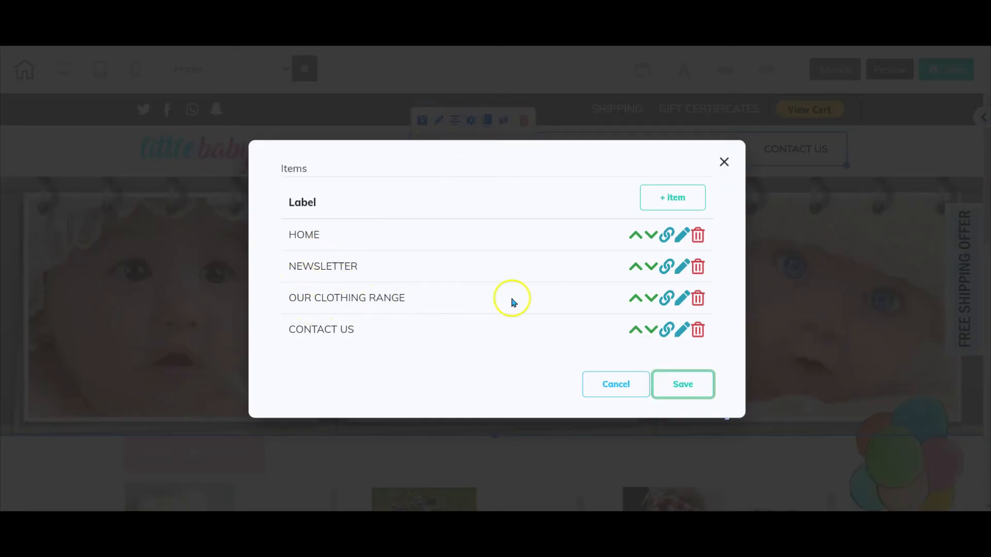
left_click(666, 299)
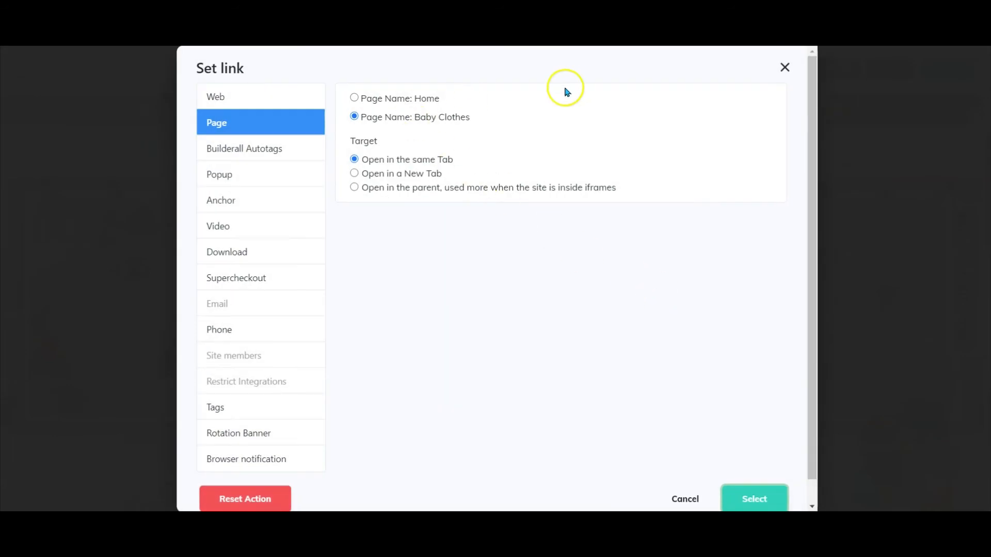
left_click(690, 499)
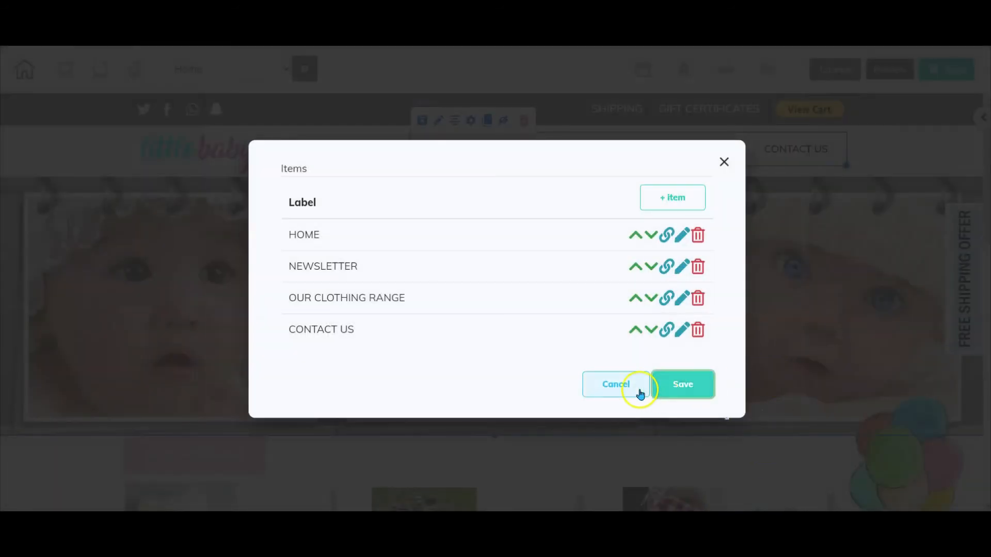
left_click(635, 388)
left_click(798, 466)
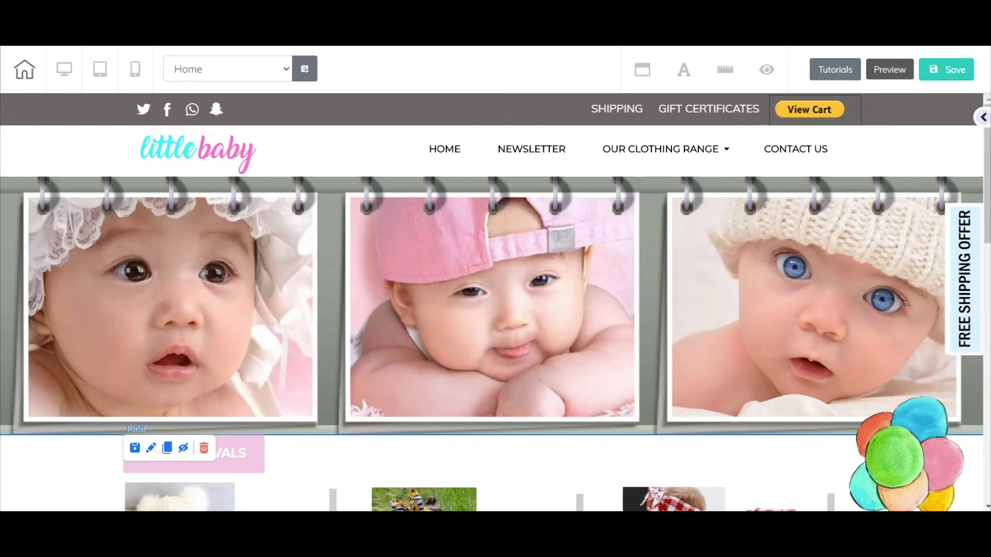
Leave the page editors for the site's page list and open the published Home page.
key("Return")
left_click(541, 83)
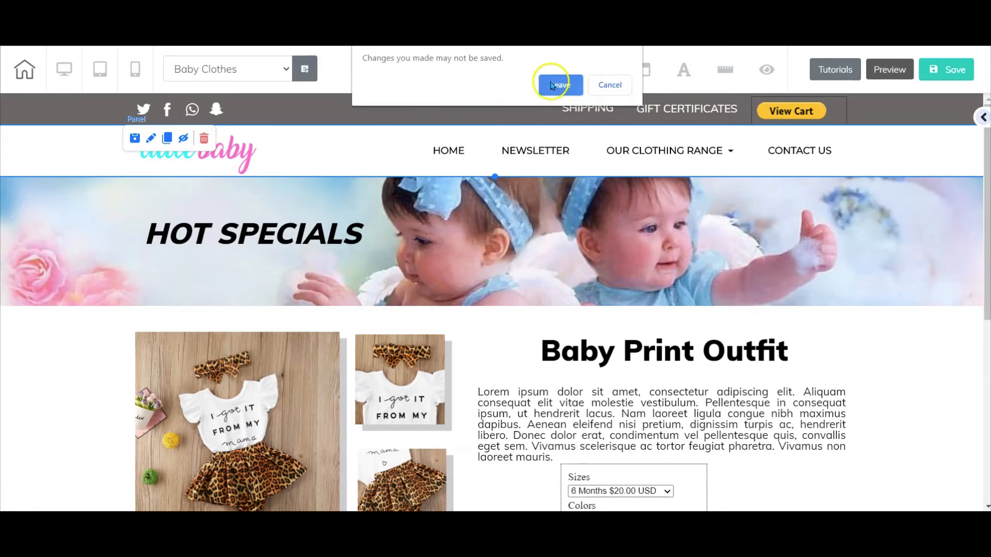
left_click(557, 84)
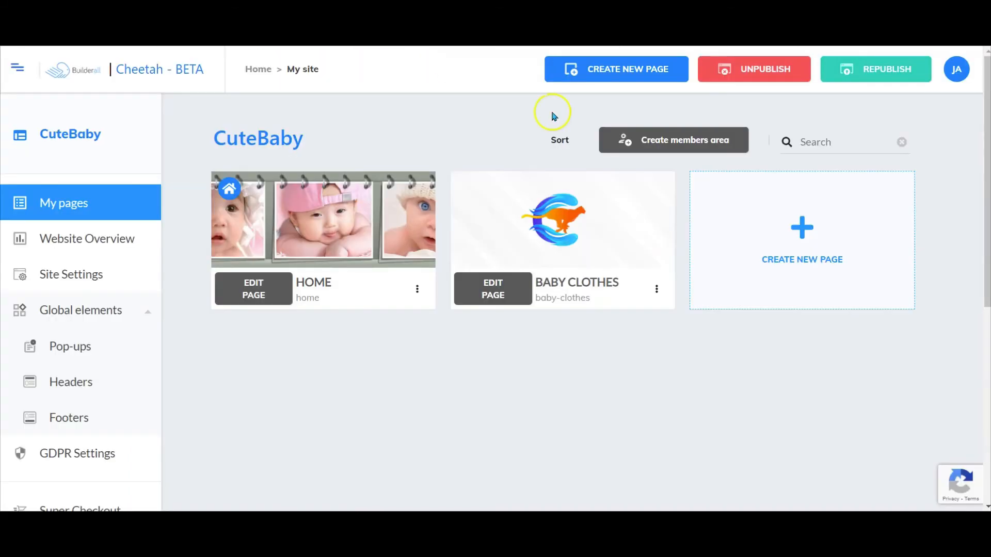
left_click(416, 288)
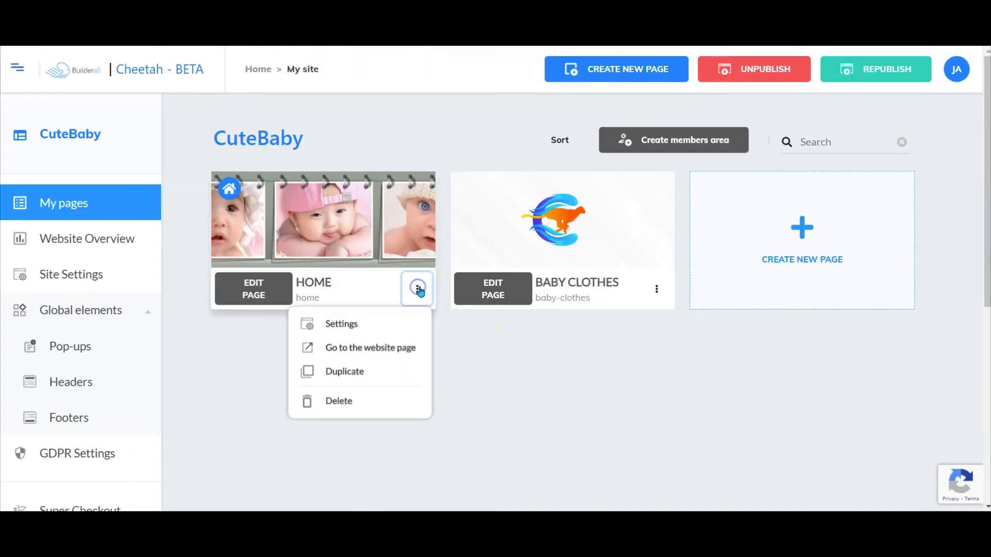
left_click(385, 347)
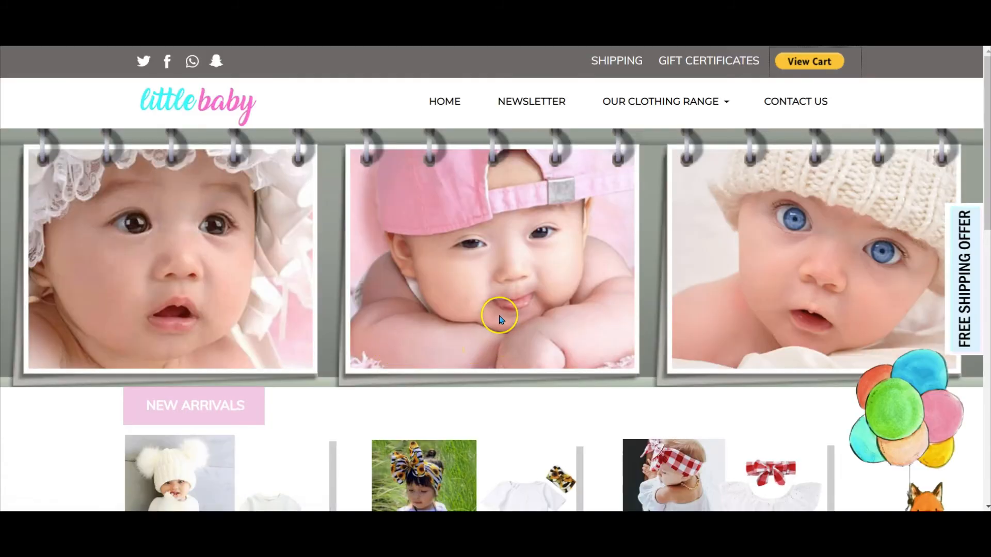
Add the first New Arrivals outfit in the 12 Months size to the cart and return to shopping.
scroll(498, 318, "down", 3)
scroll(499, 320, "down", 4)
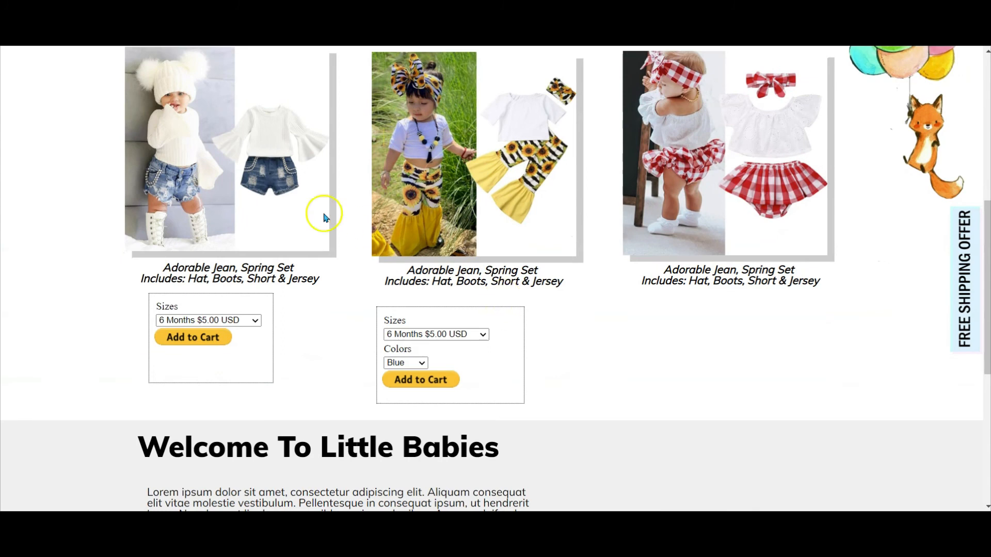
left_click(249, 321)
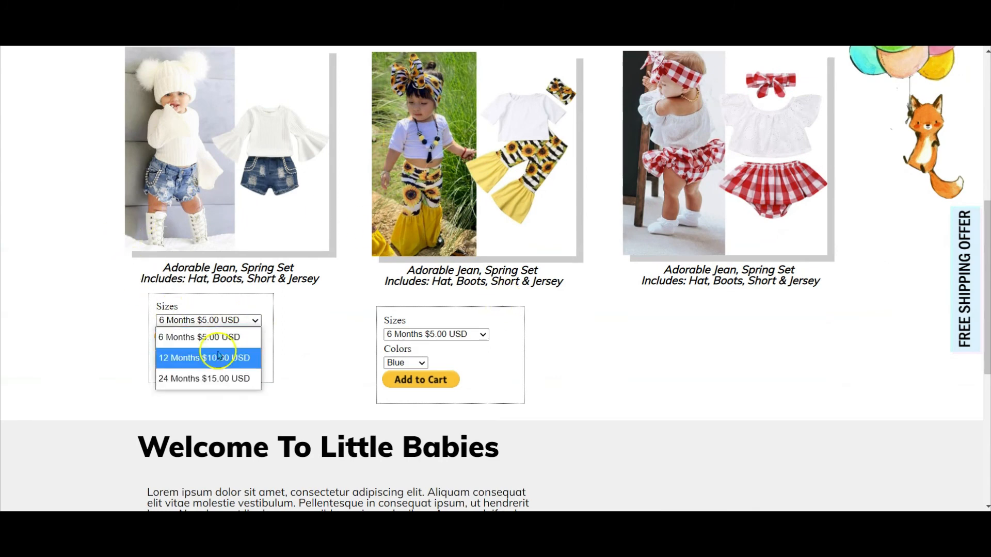
left_click(213, 357)
left_click(207, 338)
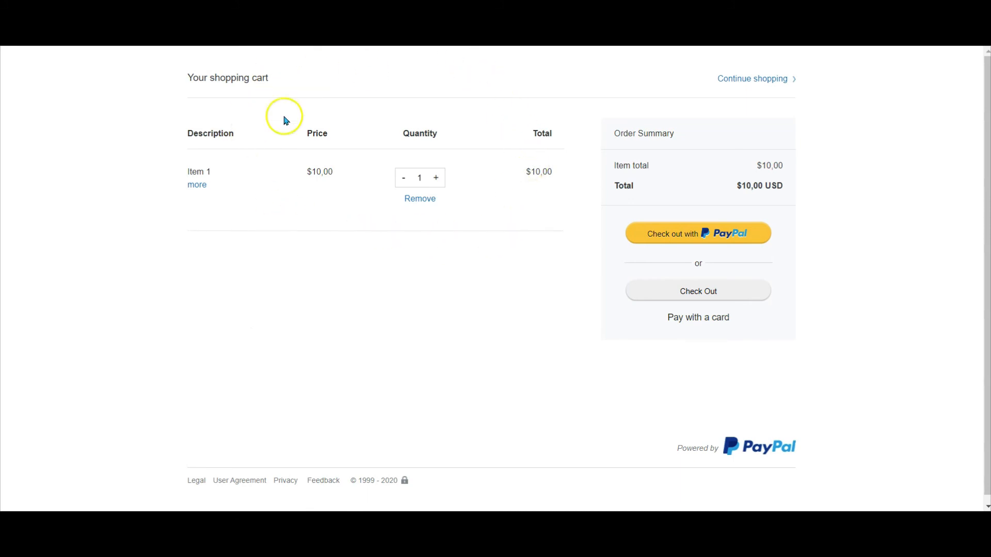
left_click(756, 79)
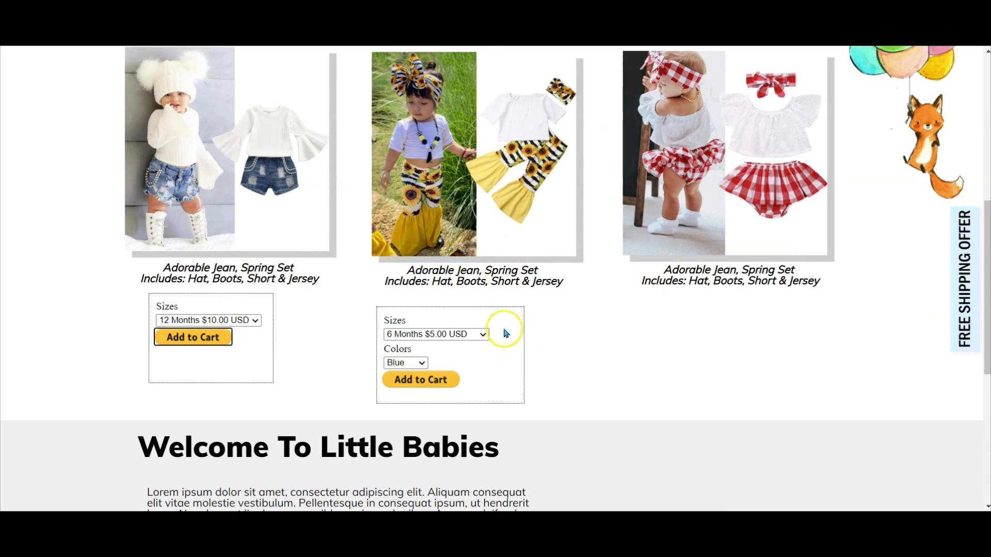
Add the second New Arrivals outfit in 24 Months and Orange to the cart and return to shopping.
left_click(484, 335)
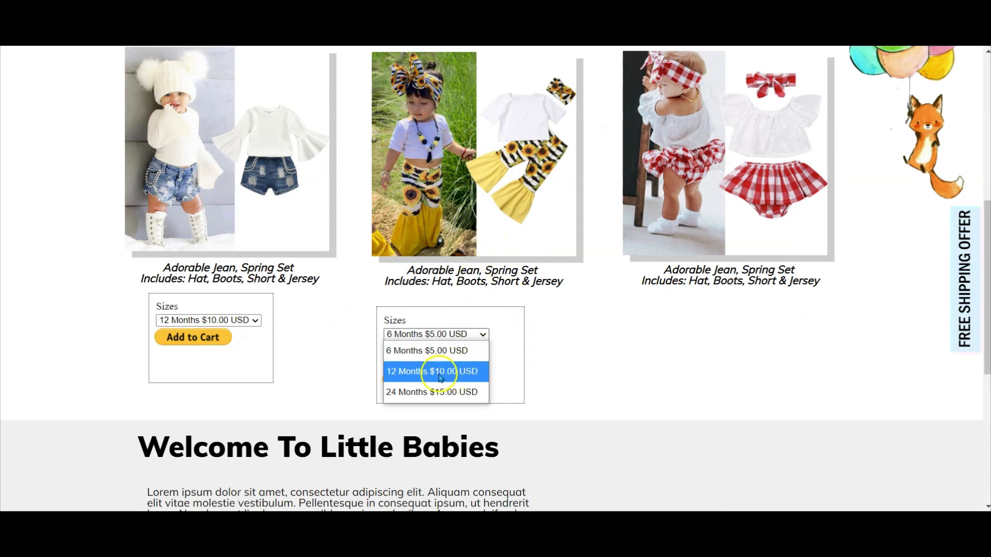
left_click(433, 393)
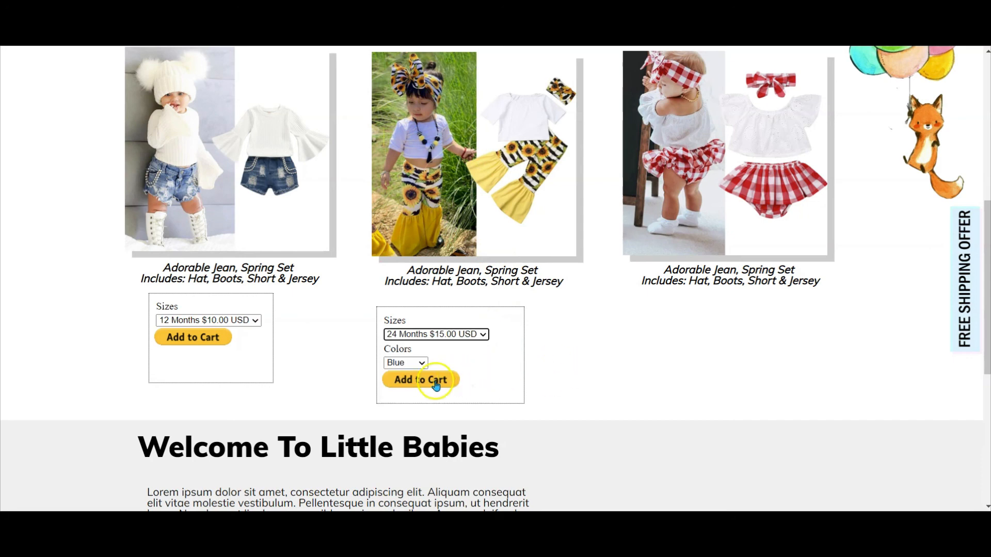
left_click(422, 363)
left_click(413, 401)
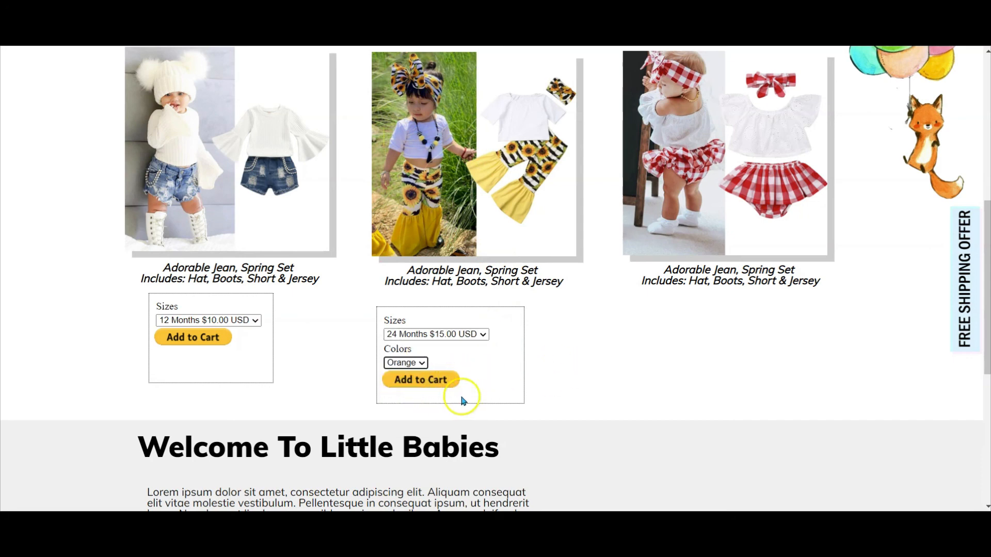
left_click(433, 380)
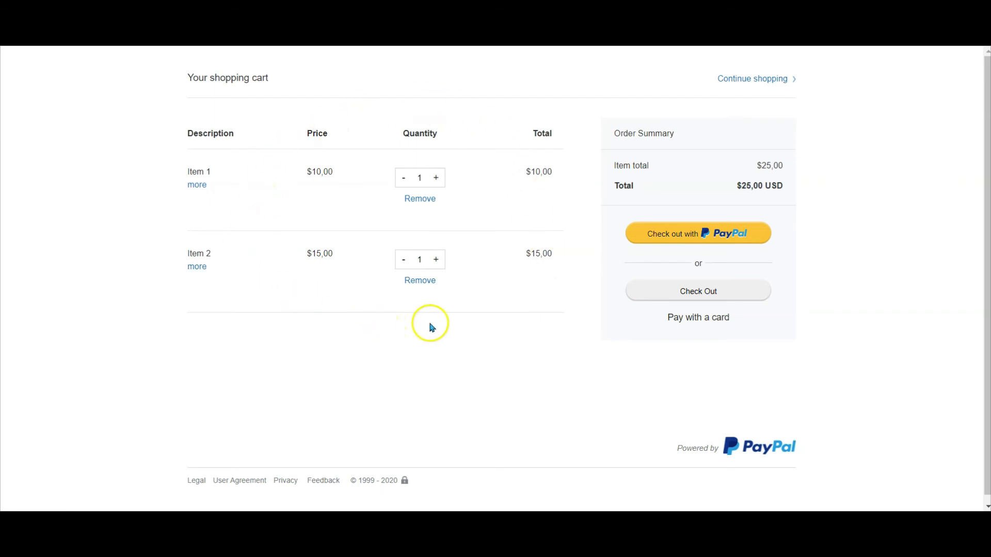
left_click(735, 78)
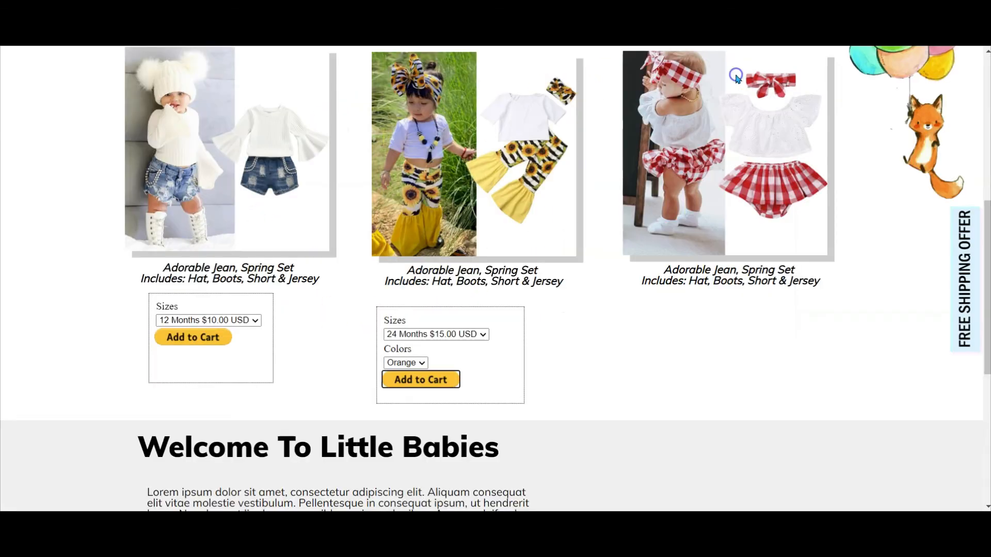
Open the published Baby Clothes page through the site's Our Clothing Range navigation.
scroll(735, 320, "up", 4)
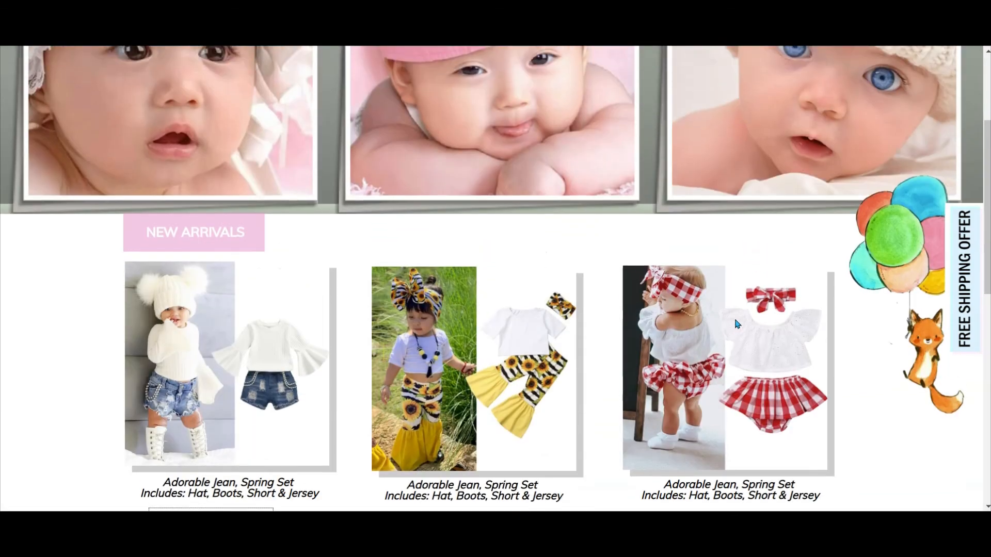
scroll(521, 263, "up", 3)
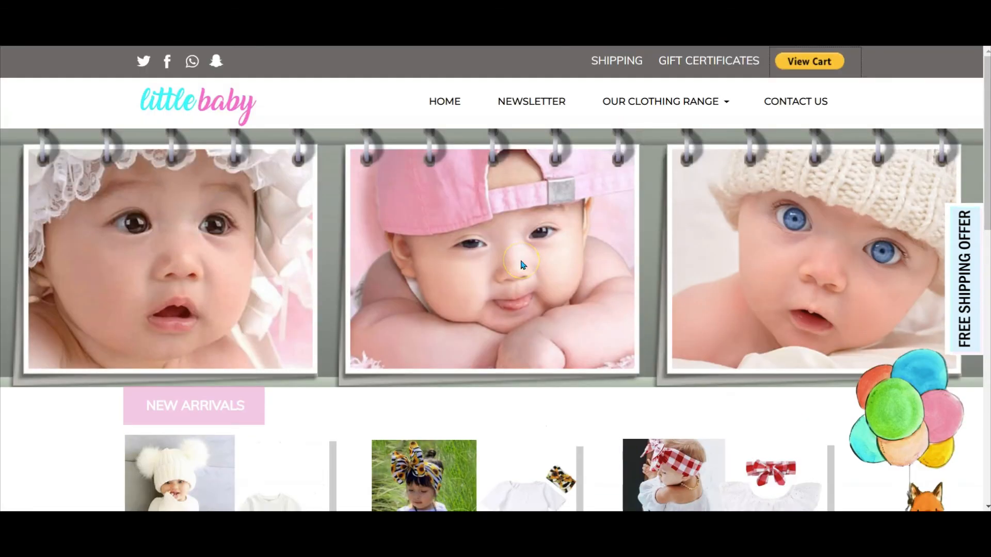
mouse_move(699, 99)
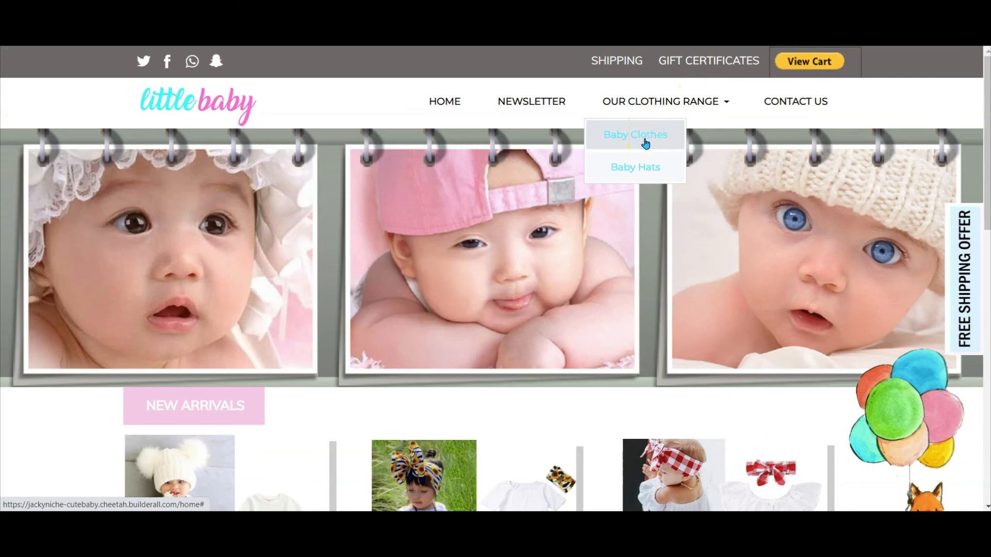
left_click(626, 174)
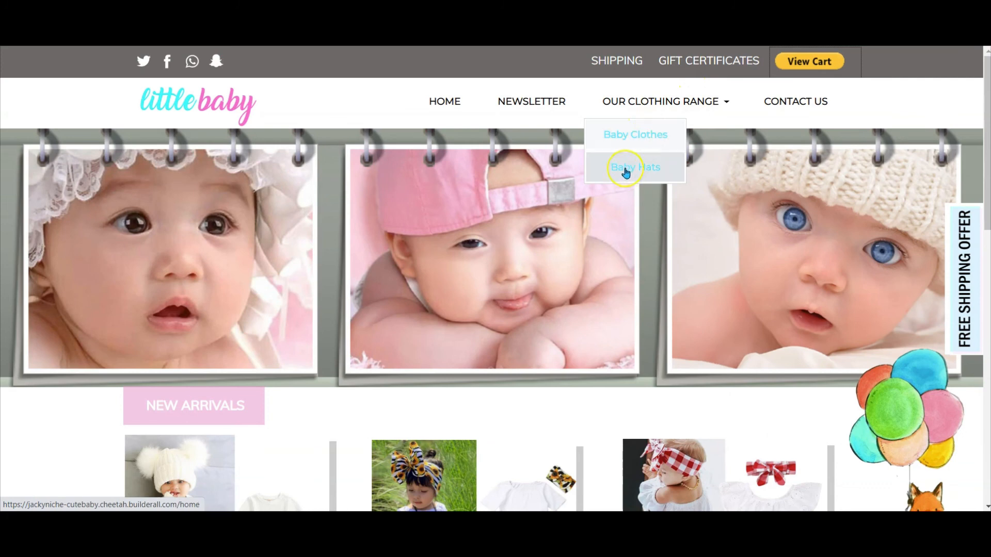
left_click(649, 133)
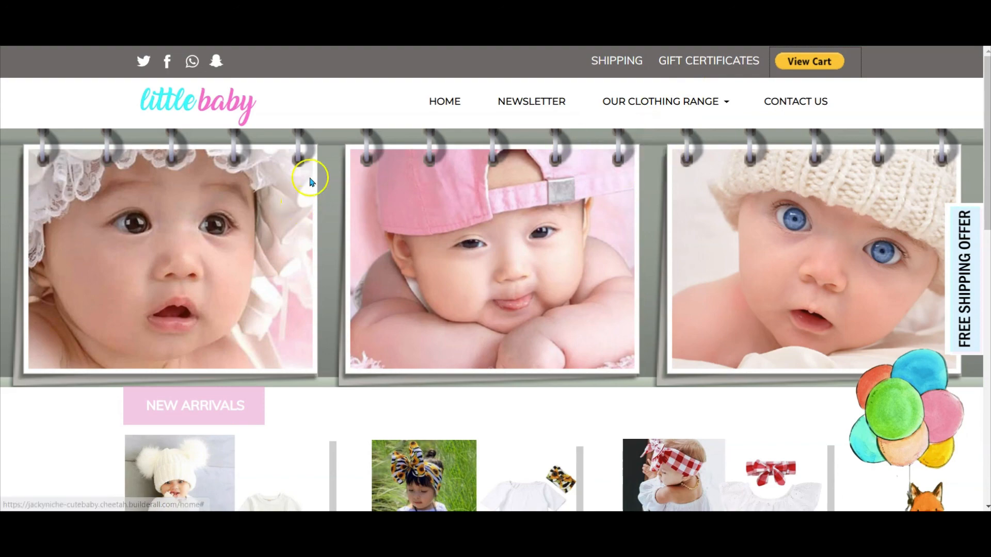
mouse_move(643, 101)
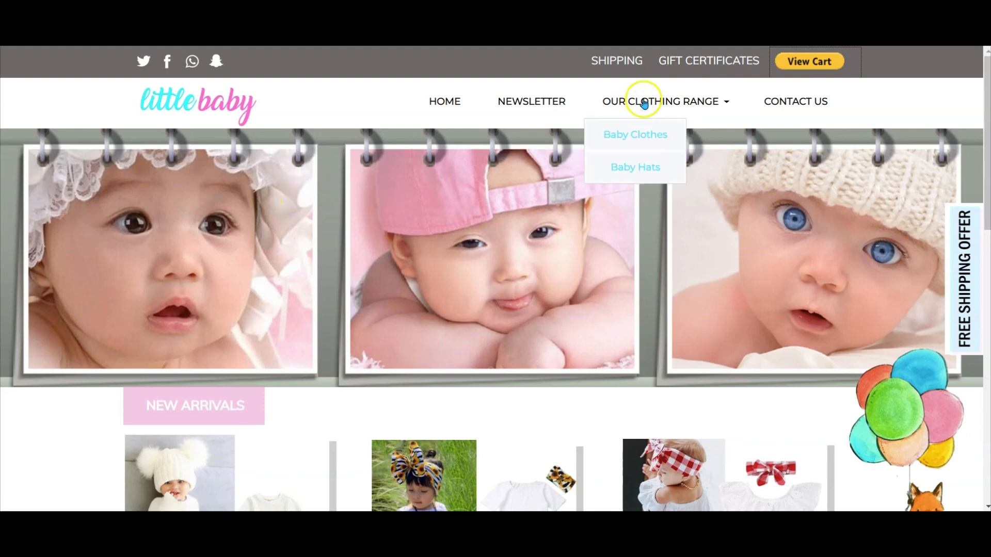
left_click(623, 129)
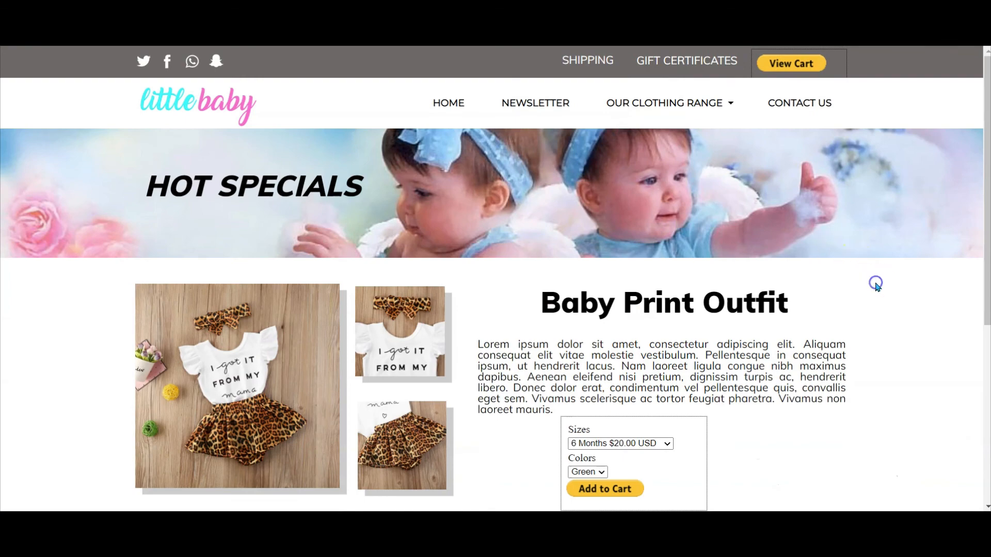
Add the first Baby Print Outfit to the cart in size 12 Months and color Pink.
scroll(876, 286, "down", 4)
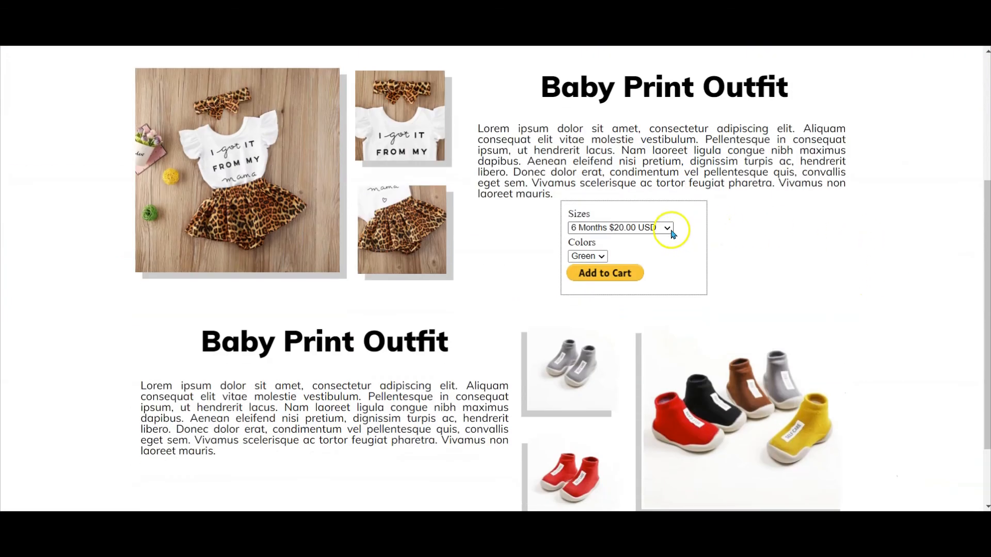
left_click(671, 232)
left_click(627, 263)
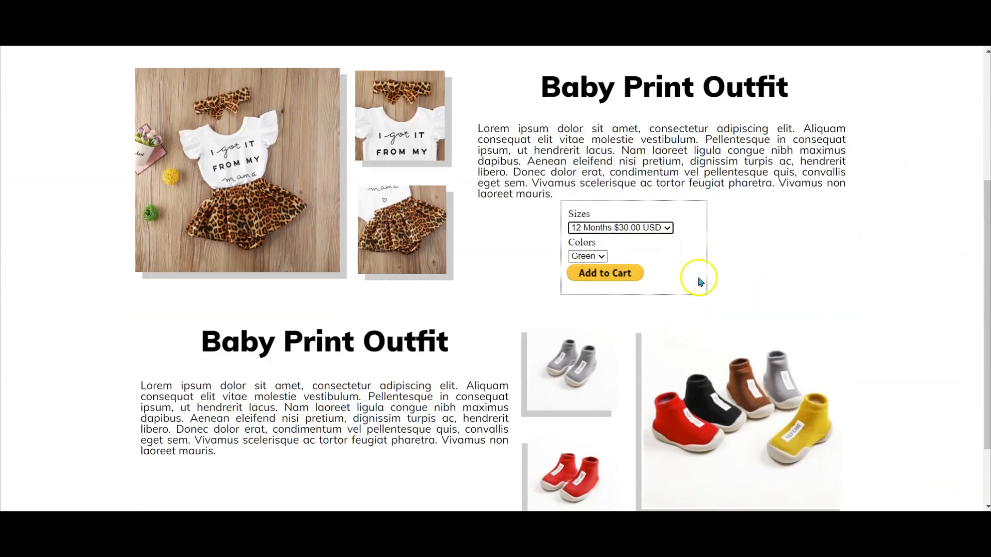
left_click(592, 256)
left_click(582, 304)
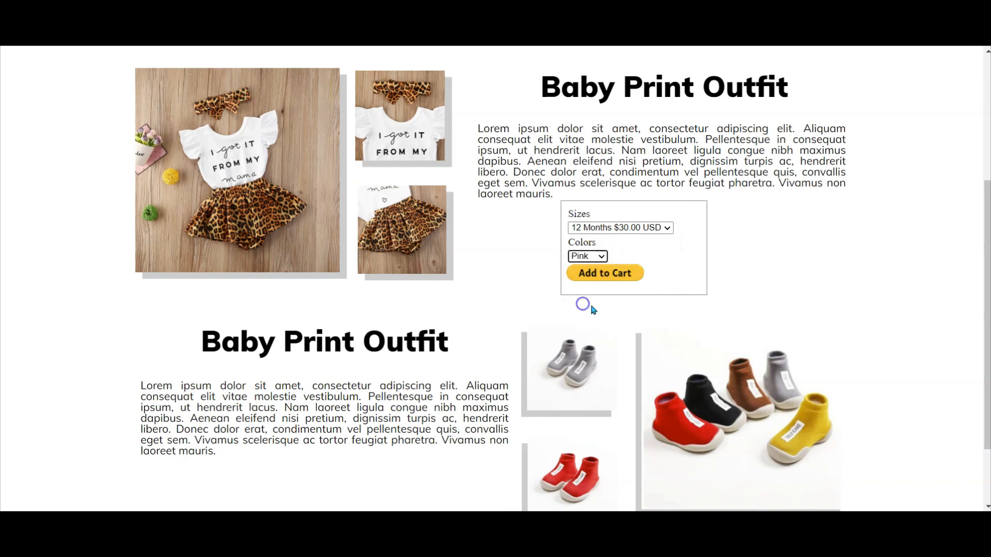
left_click(603, 275)
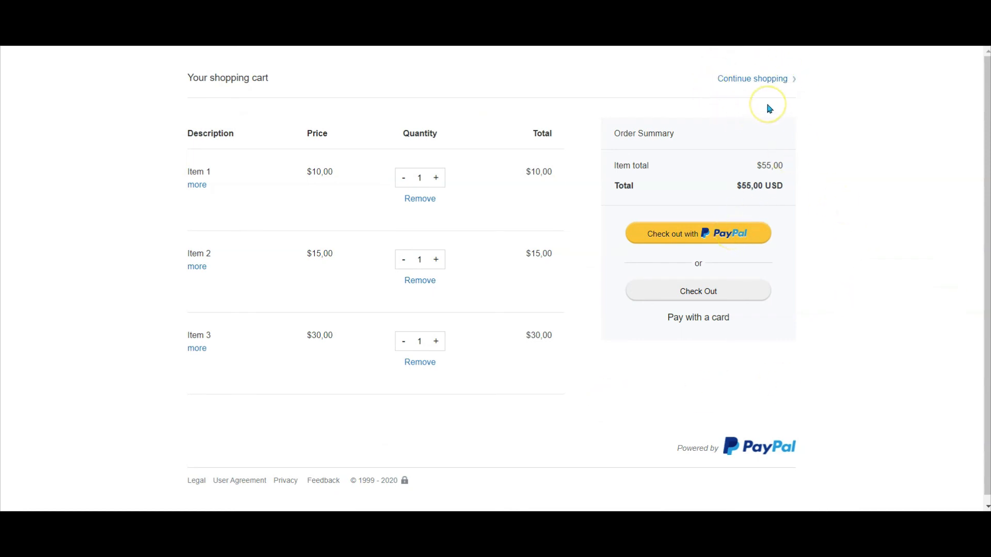
Remove the third item from the shopping cart and start checking out with PayPal.
left_click(426, 363)
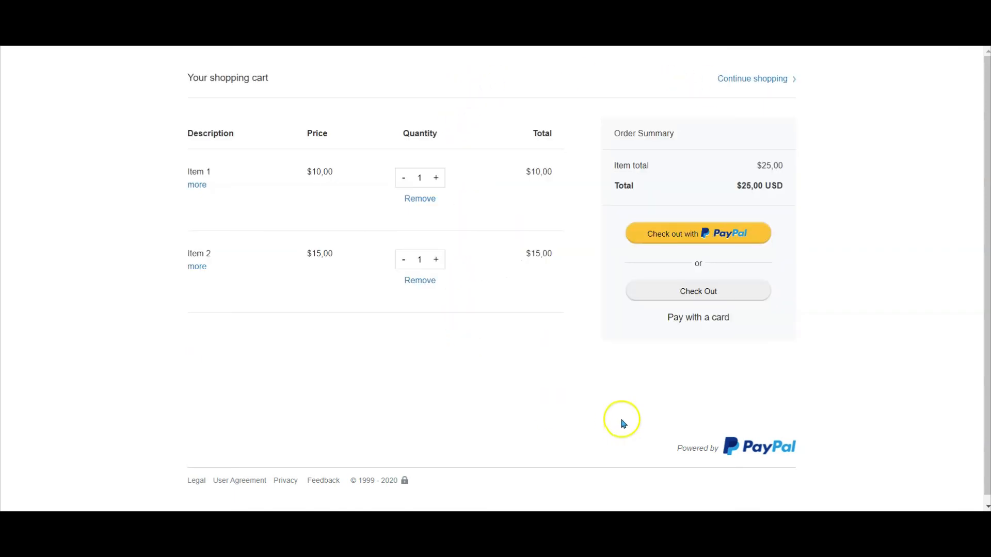
left_click(728, 241)
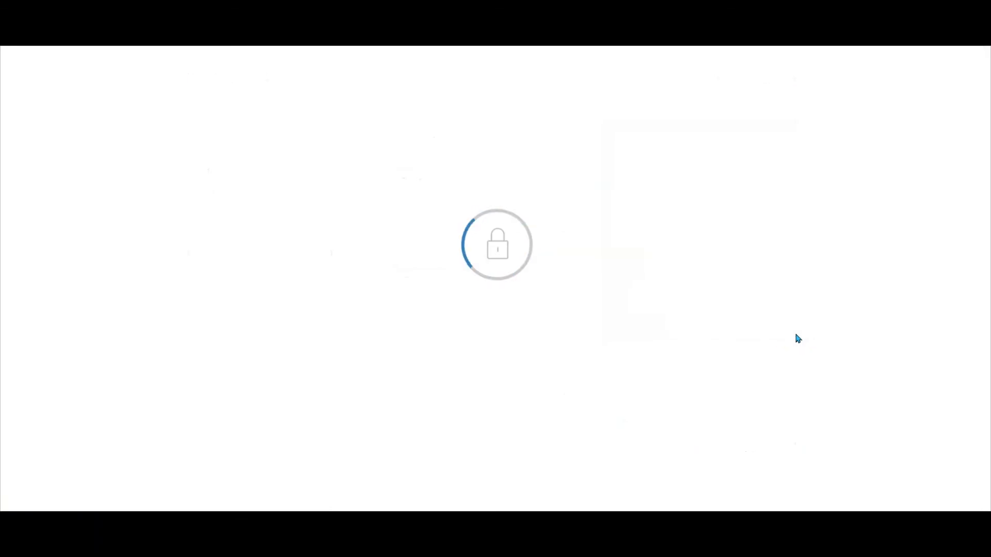
left_click(765, 332)
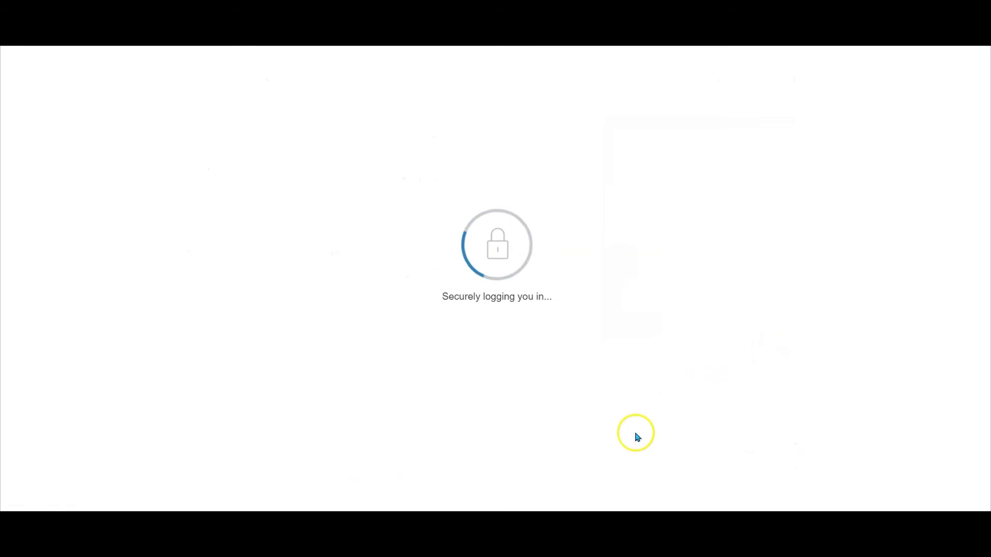